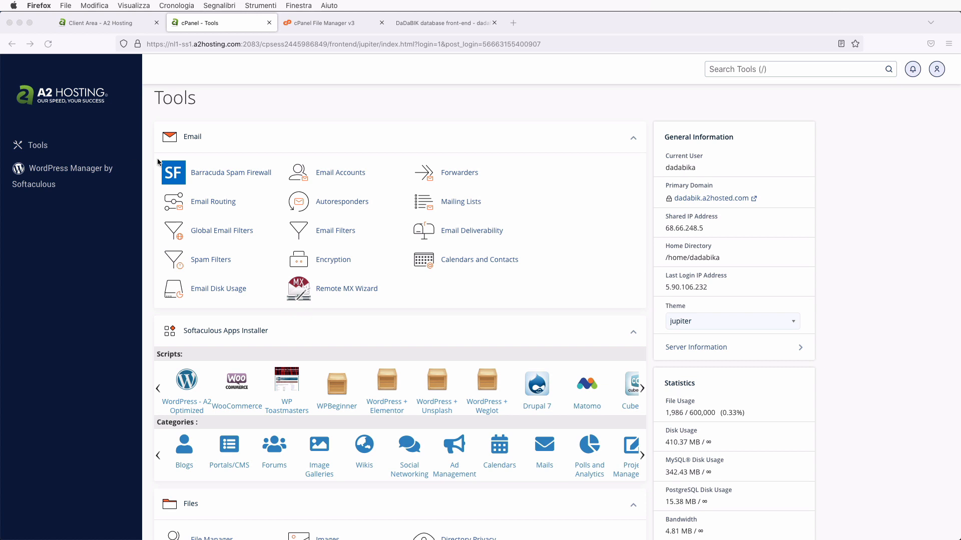
# - Switch to the DaDaBIK tab showing its customers table with 5 records
pyautogui.click(430, 23)
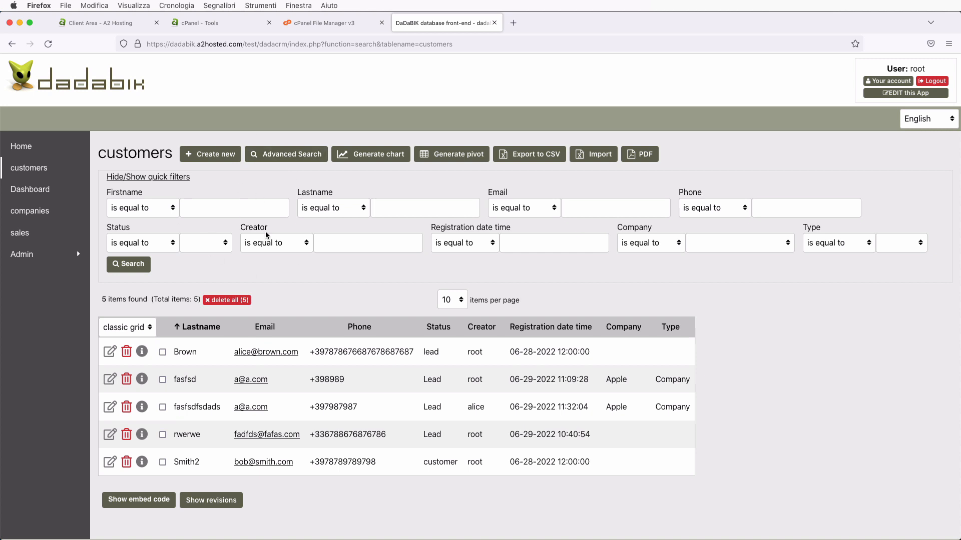
# - Enter DaDaBIK's admin area and view About/upgrade: 11.6-Elba installed, 11.8-Elba available
pyautogui.click(881, 94)
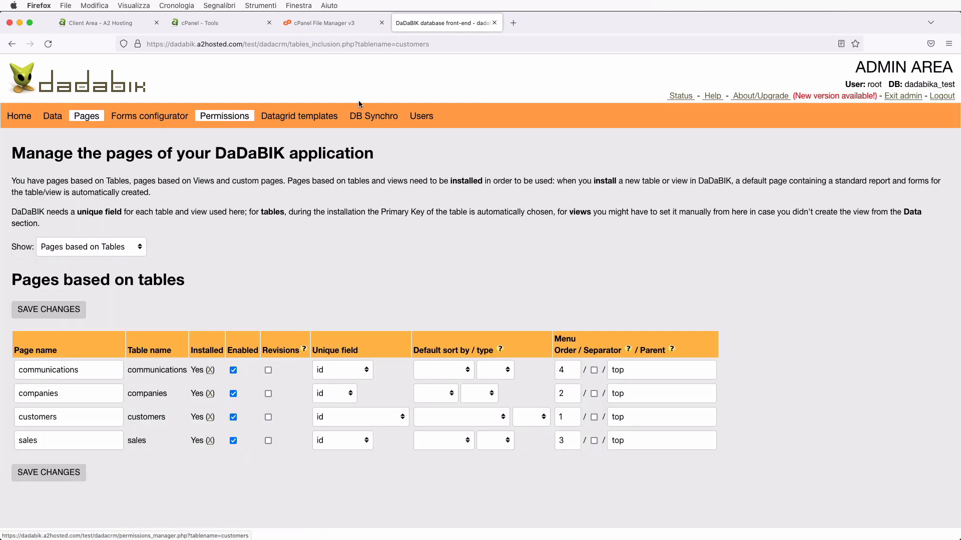
pyautogui.click(758, 96)
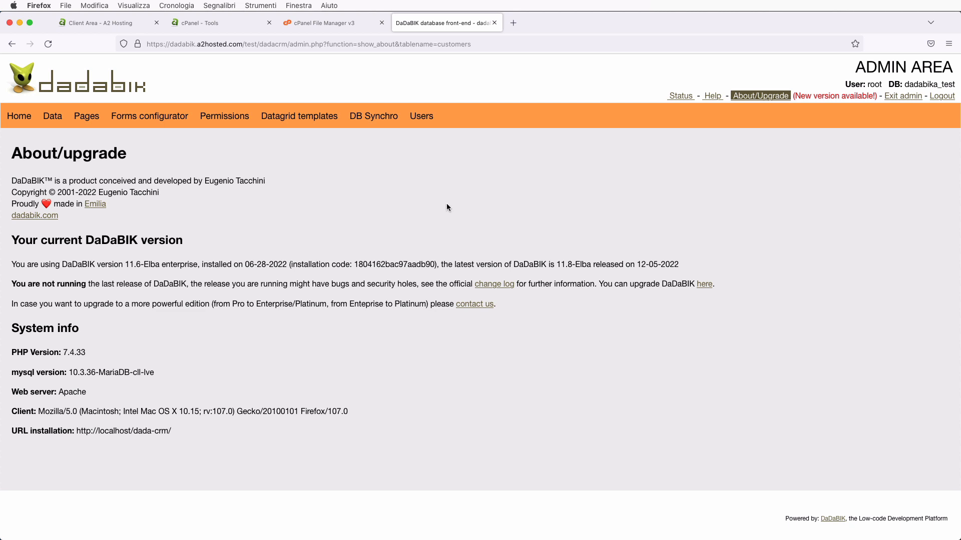
# - Exit admin, browse the companies and sales lists, and review the Manager's Dashboard charts
pyautogui.click(906, 96)
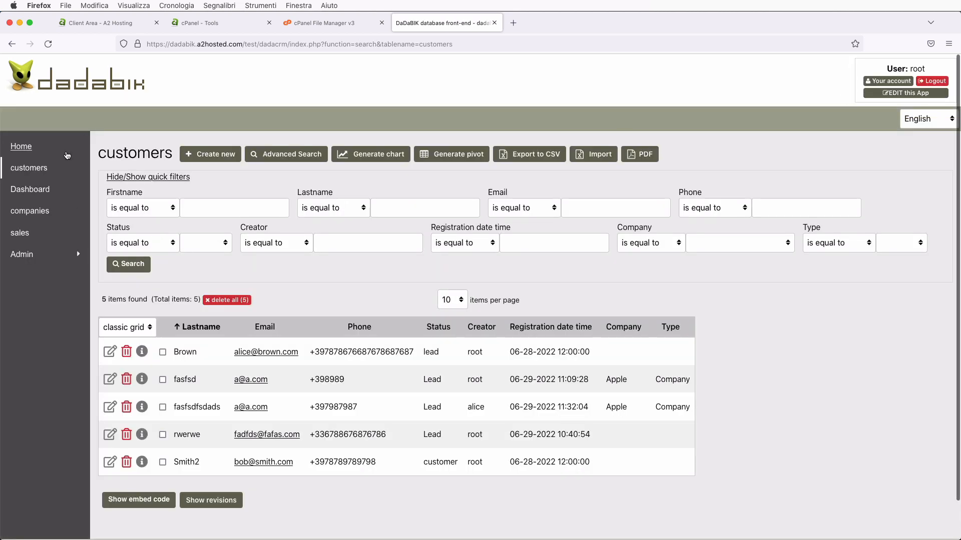
pyautogui.click(39, 213)
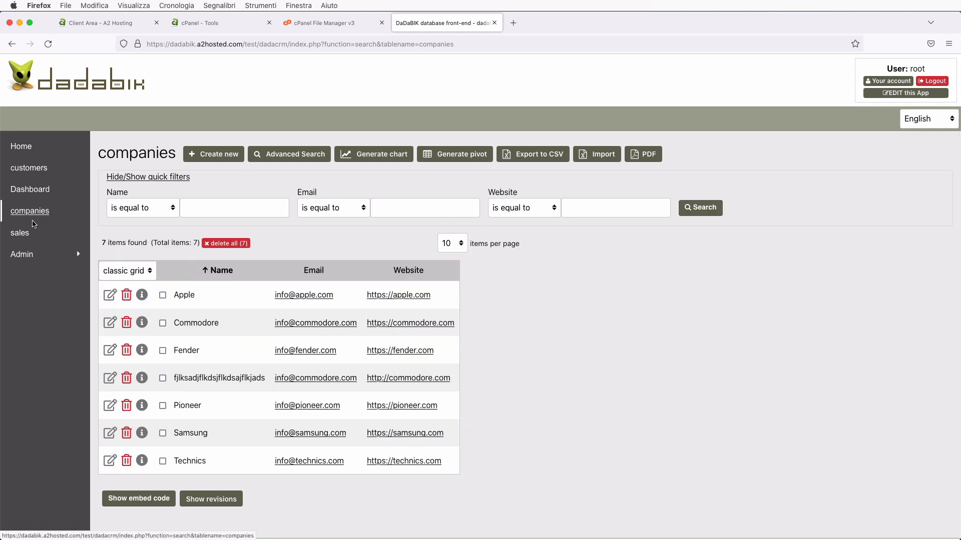
pyautogui.click(23, 237)
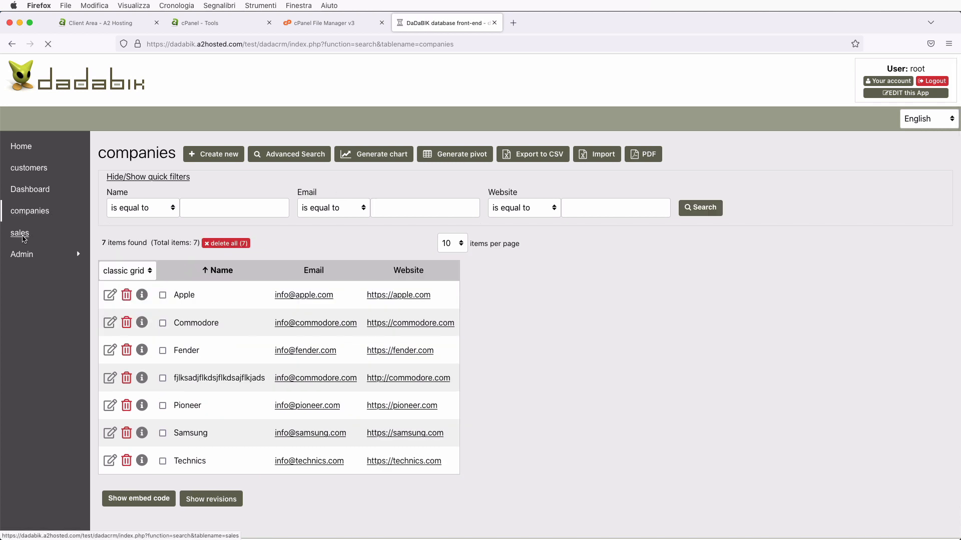
pyautogui.click(29, 192)
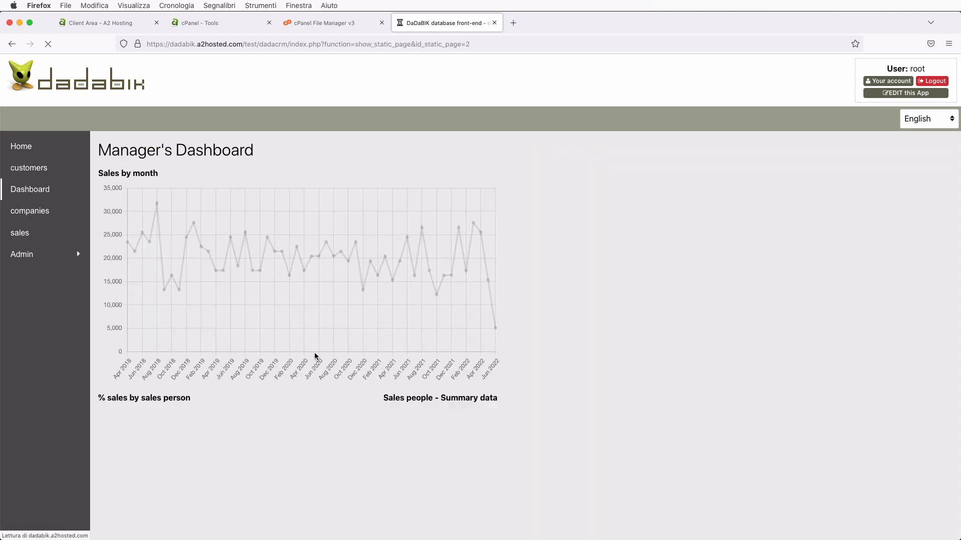
pyautogui.scroll(-3, 315, 353)
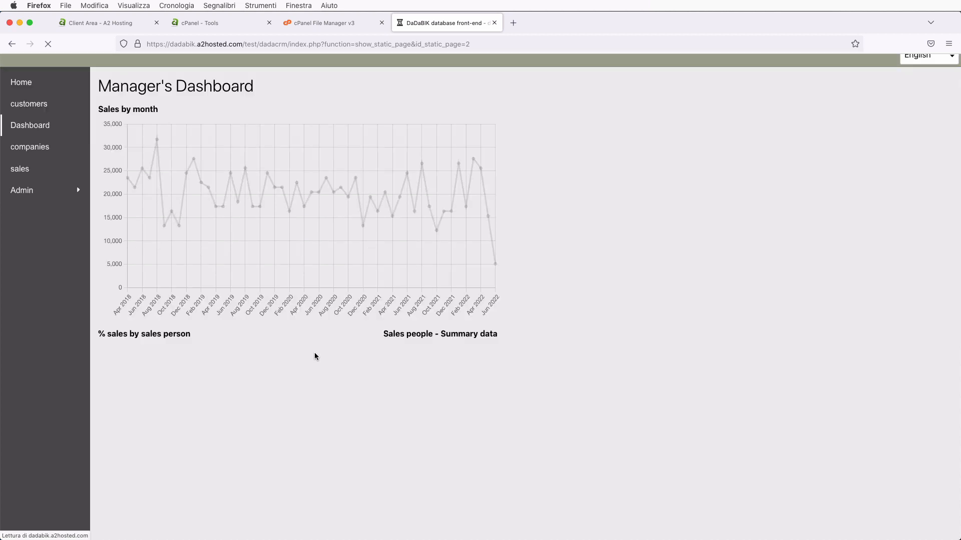
pyautogui.scroll(-10, 314, 353)
pyautogui.scroll(15, 315, 353)
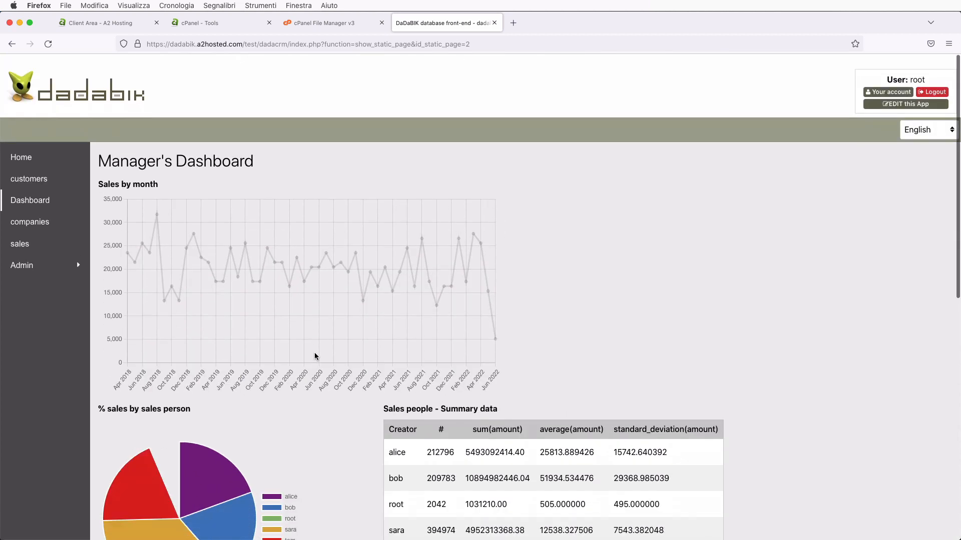
pyautogui.scroll(-1, 314, 356)
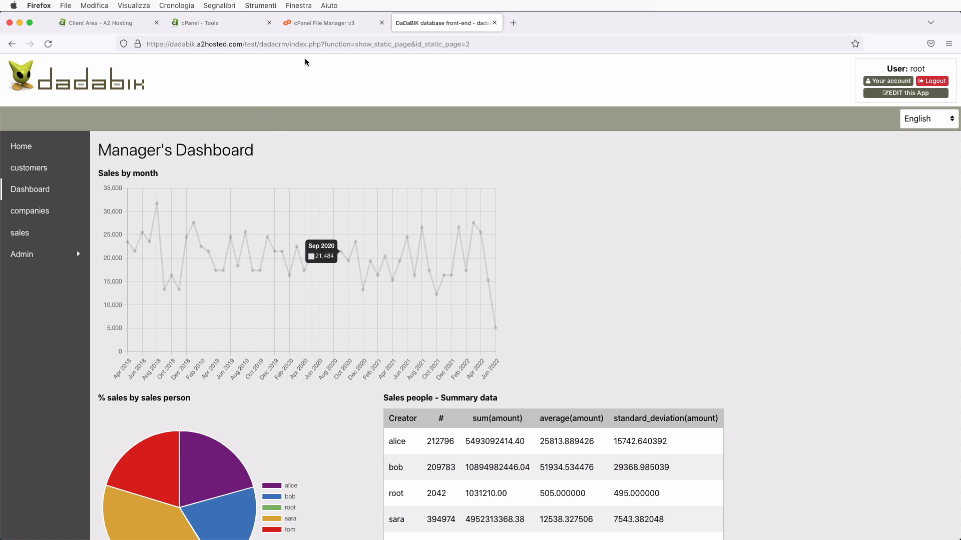
# - Inspect the dadacrm folder in File Manager, go back up to test, and return to cPanel Tools
pyautogui.click(316, 23)
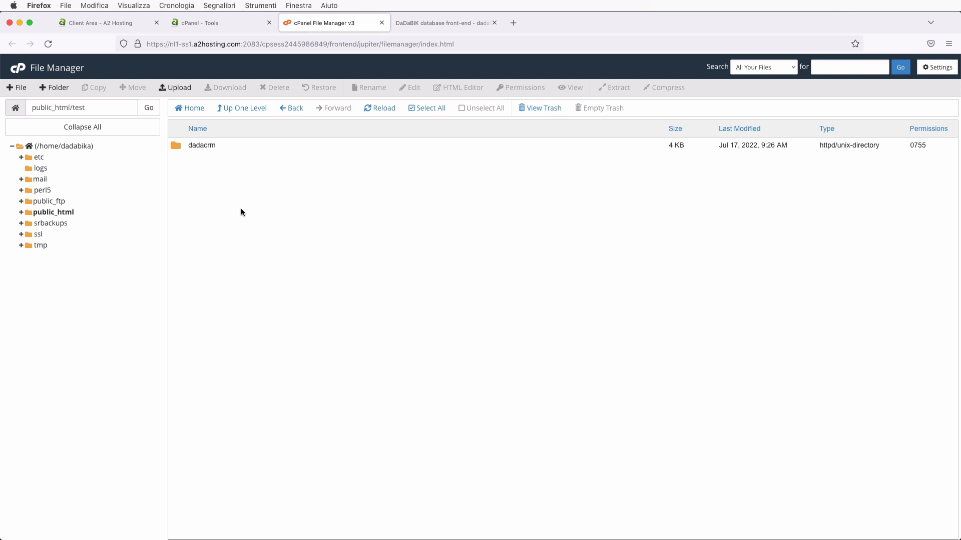
pyautogui.doubleClick(179, 146)
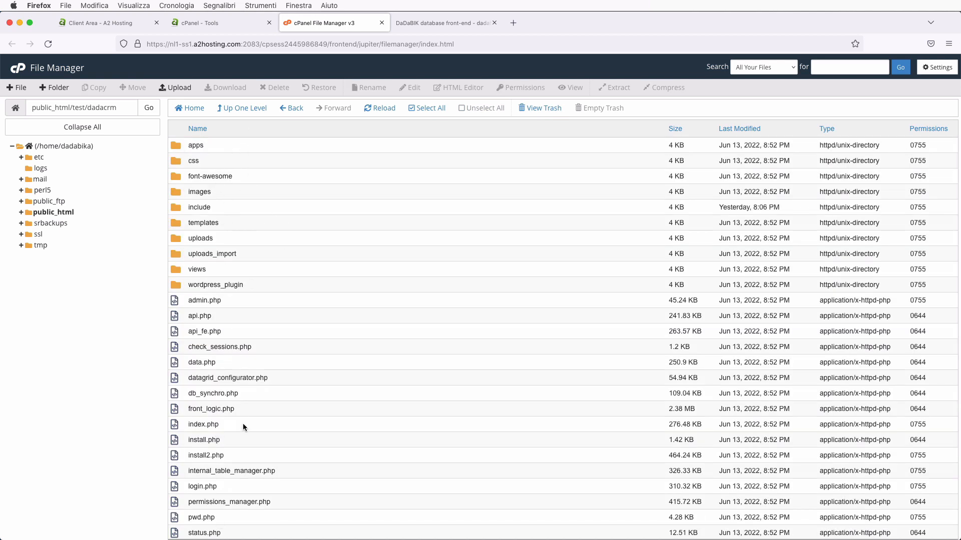
pyautogui.click(245, 108)
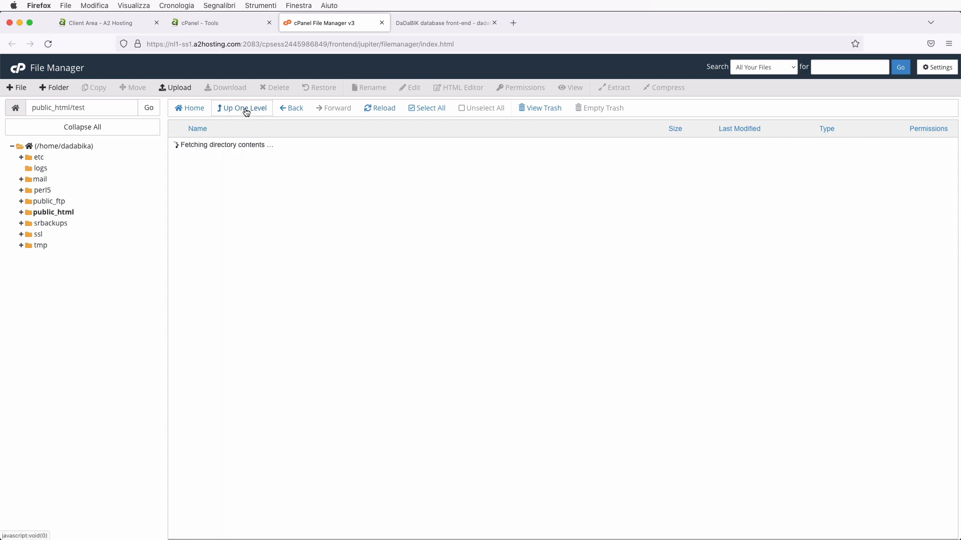
pyautogui.click(231, 23)
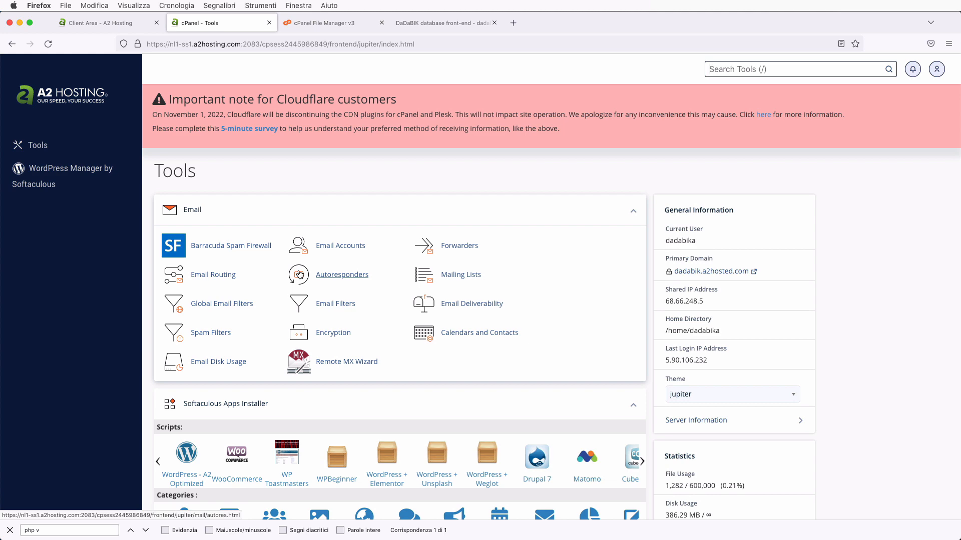
# - Find 'php v' on the Tools page and open Select PHP Version, showing PHP 7.4 extensions
pyautogui.scroll(-5, 299, 275)
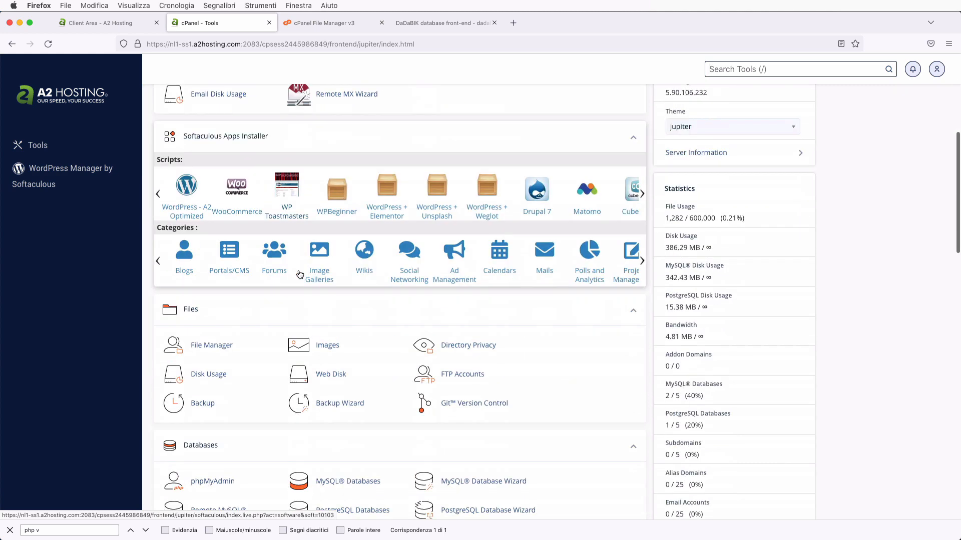
pyautogui.scroll(-7, 299, 275)
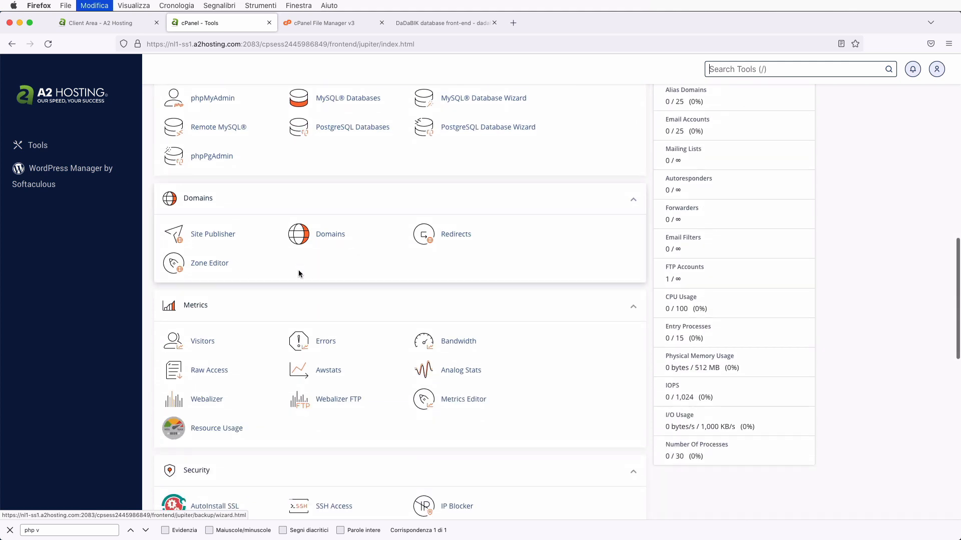
pyautogui.press('BackSpace')
pyautogui.press('BackSpace')
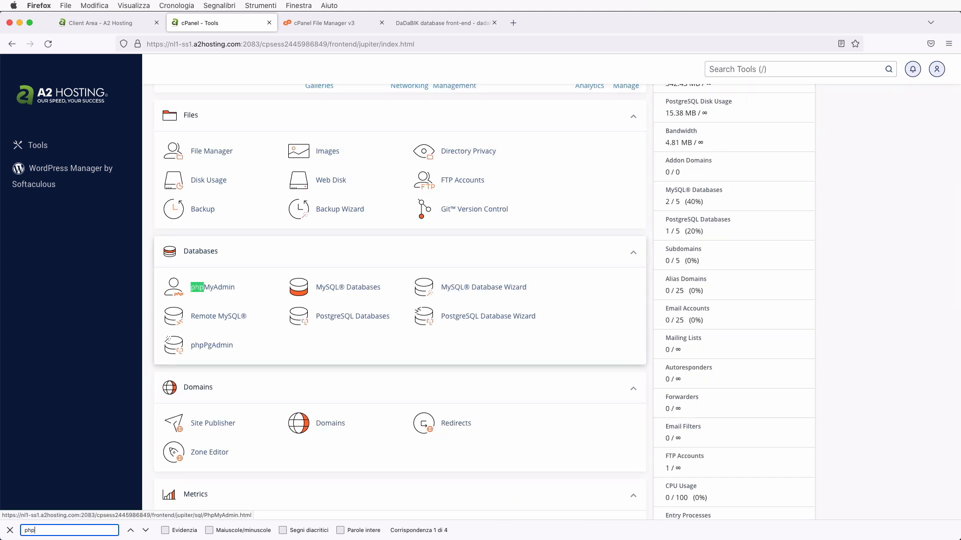
pyautogui.write('v')
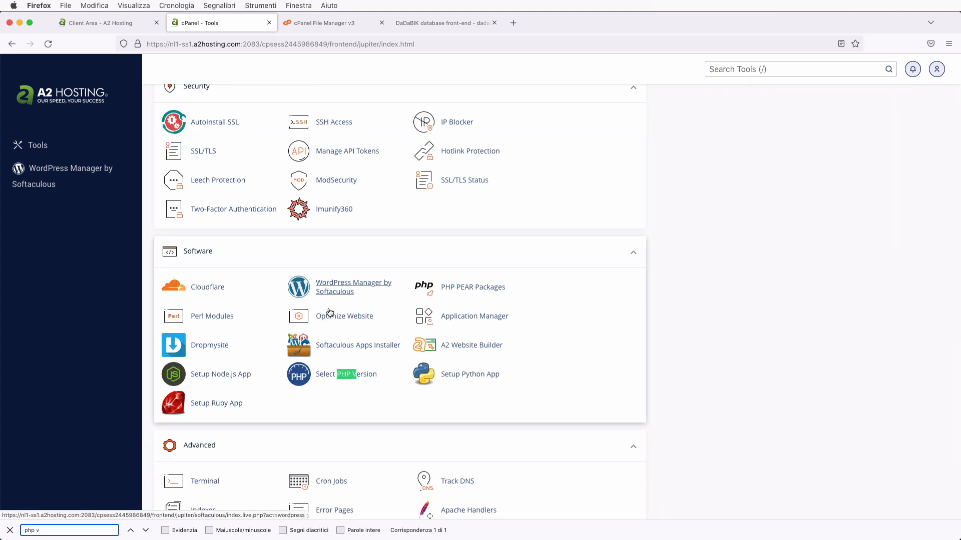
pyautogui.click(334, 408)
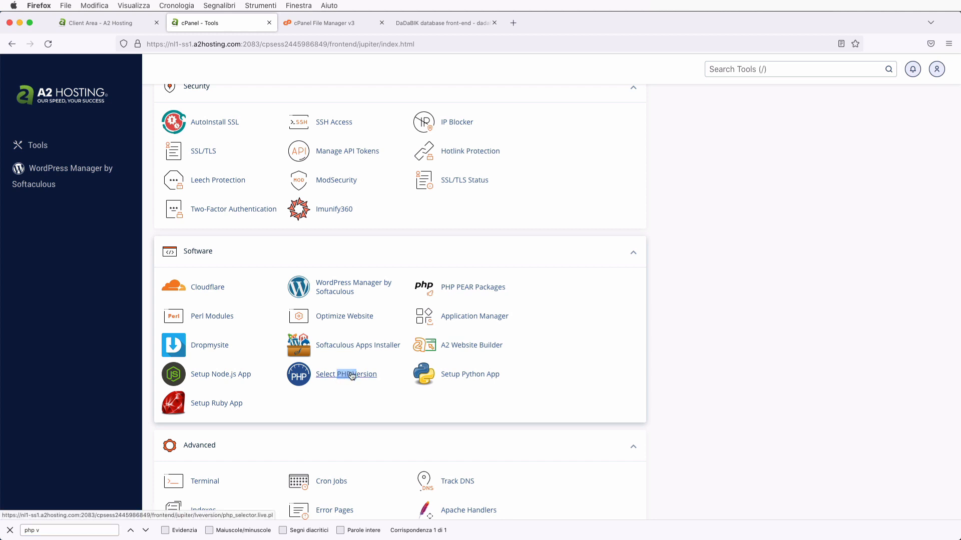
pyautogui.click(352, 375)
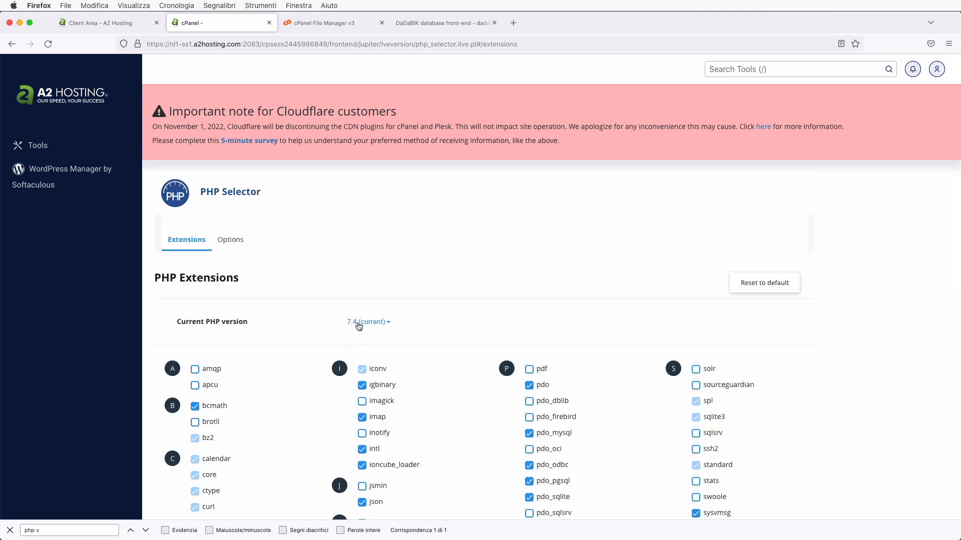
# - Toggle ioncube_loader off and back on so it saves enabled, then open the PHP version list
pyautogui.scroll(-3, 440, 313)
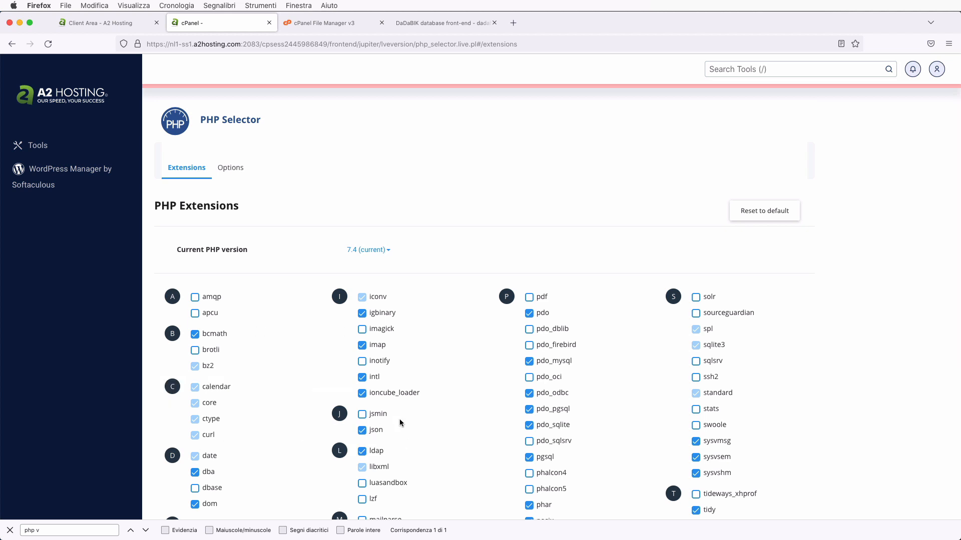
pyautogui.press('Escape')
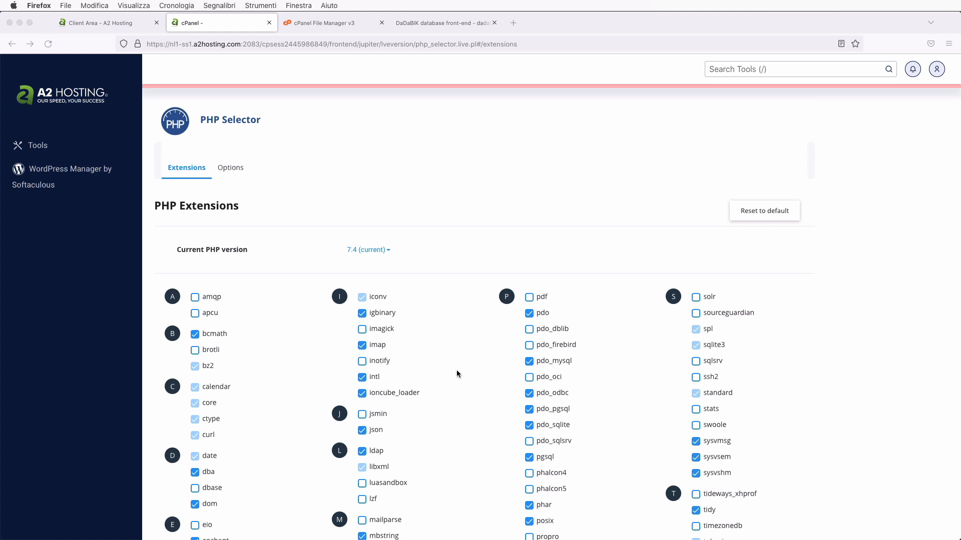
pyautogui.scroll(-2, 455, 376)
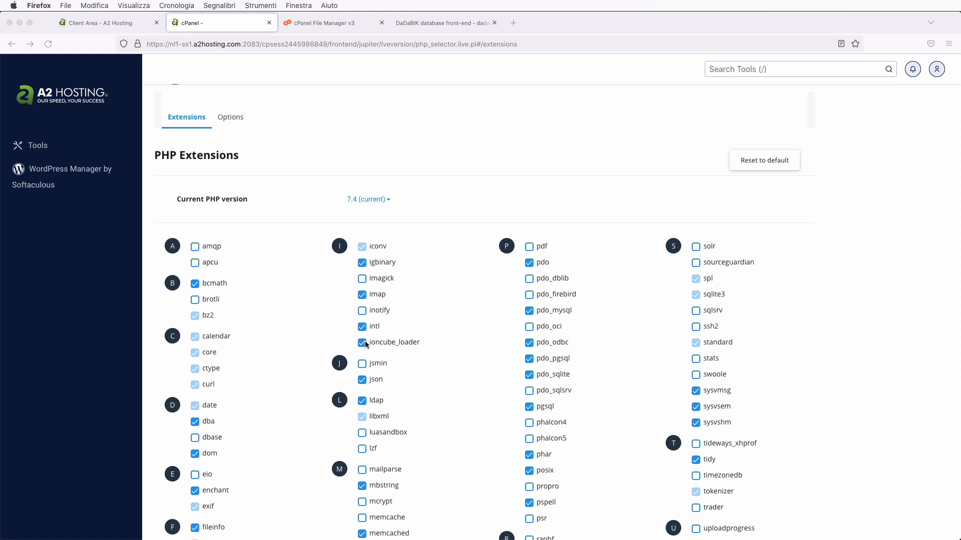
pyautogui.click(361, 344)
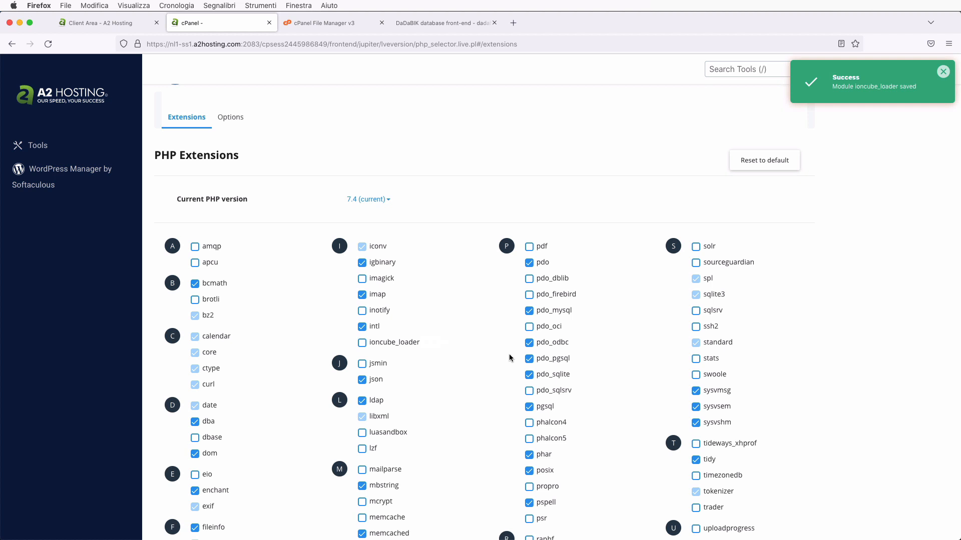
pyautogui.click(362, 343)
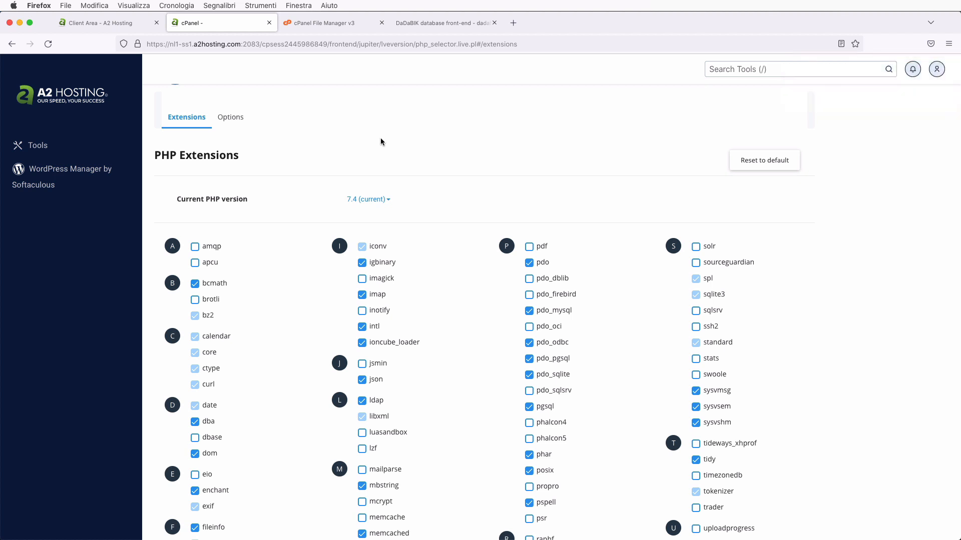
pyautogui.click(388, 200)
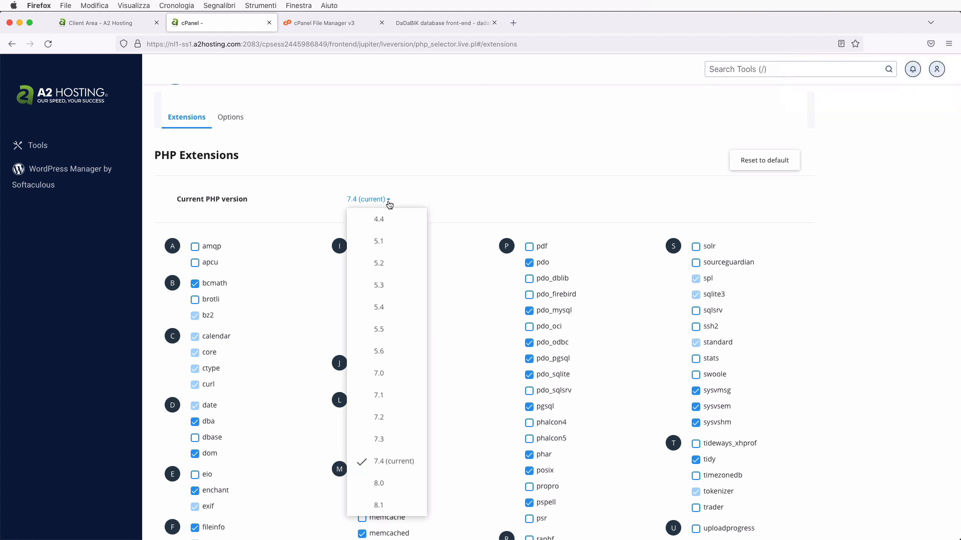
# - Choose PHP 8.1, enable ioncube_loader, apply, then view the DaDaBIK dashboard
pyautogui.click(471, 212)
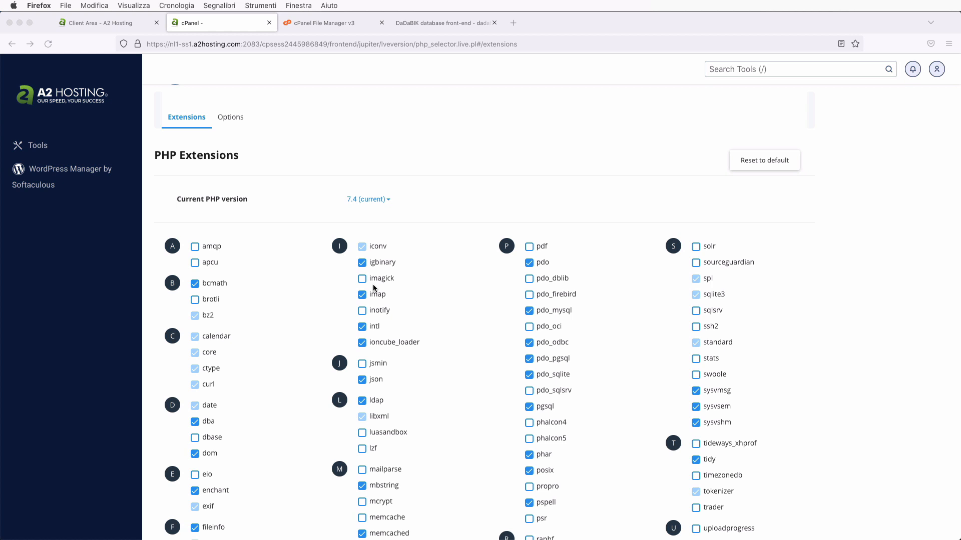
pyautogui.click(440, 216)
pyautogui.click(369, 199)
pyautogui.scroll(-3, 378, 336)
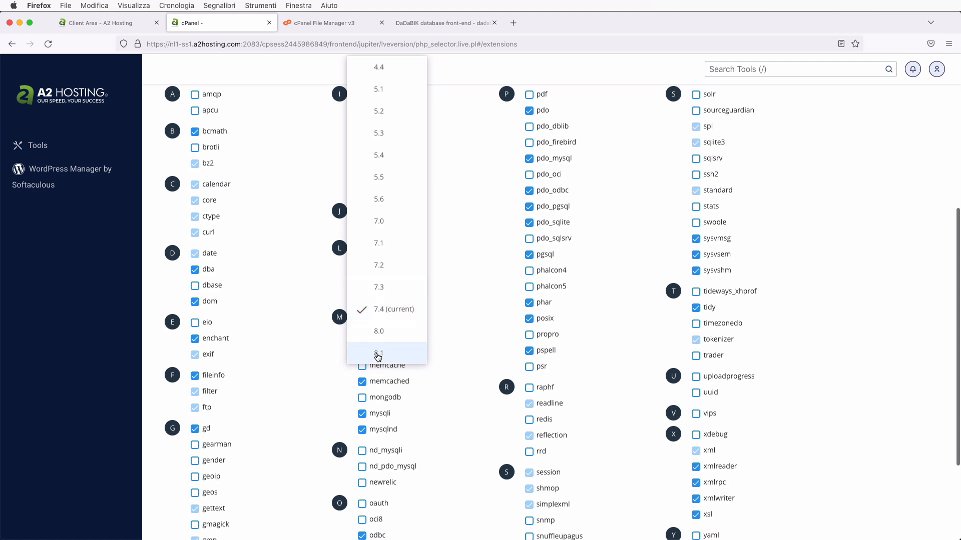
pyautogui.click(378, 355)
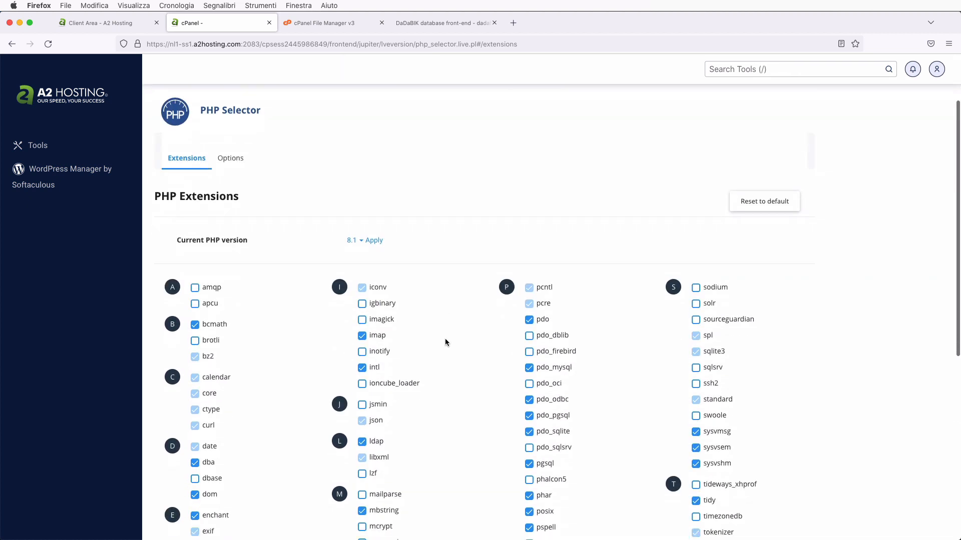
pyautogui.scroll(2, 445, 338)
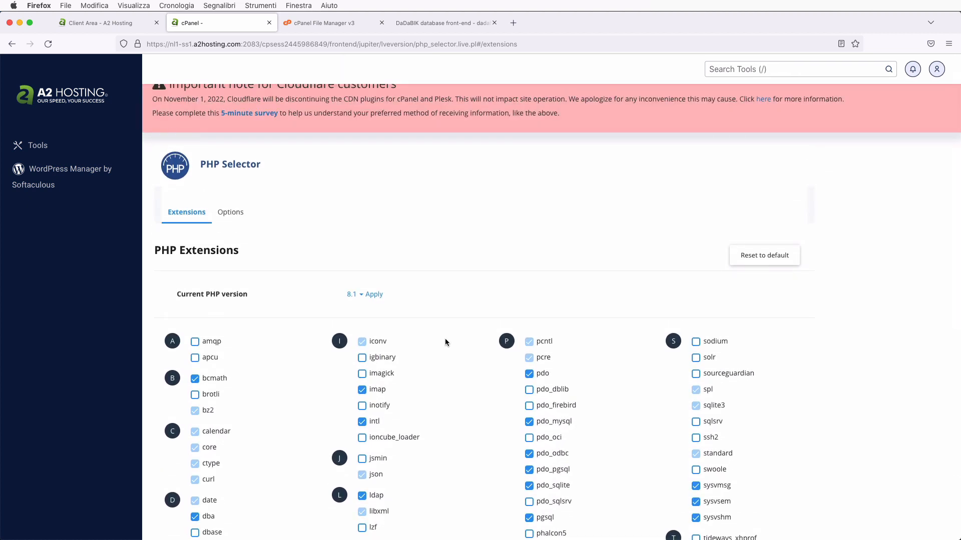
pyautogui.click(363, 440)
pyautogui.click(376, 295)
pyautogui.click(441, 23)
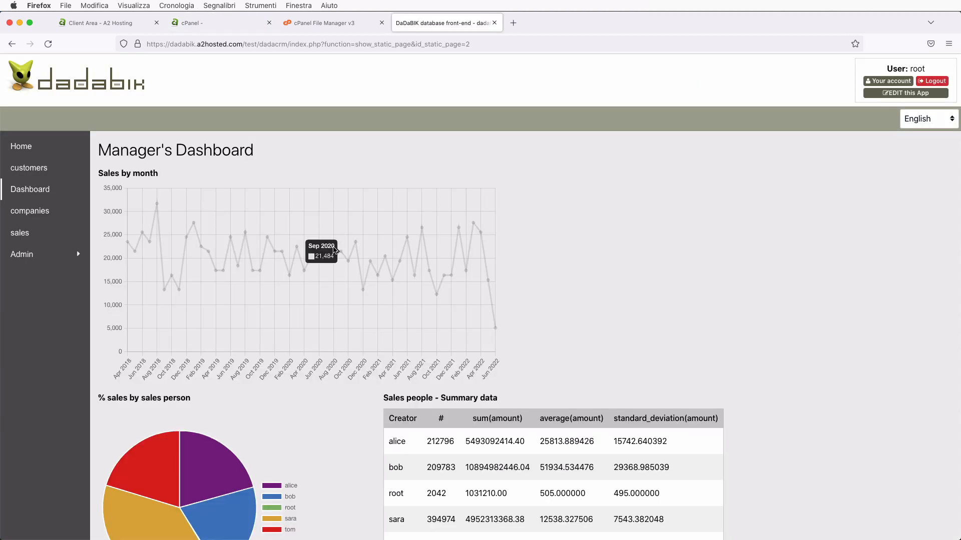
# - Load DaDaBIK's Home page, which shows blank under PHP 8.1, then go back to PHP Selector
pyautogui.click(21, 150)
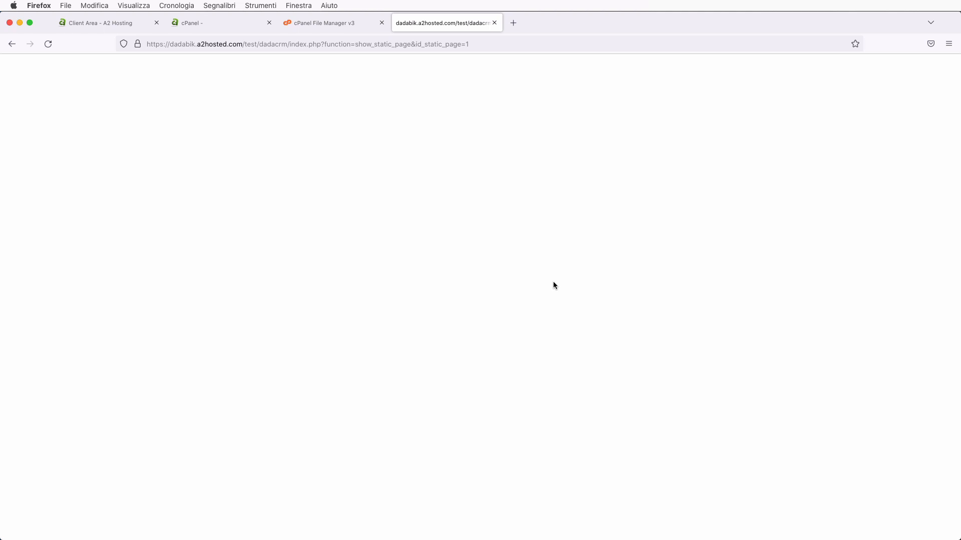
pyautogui.click(311, 21)
pyautogui.click(223, 25)
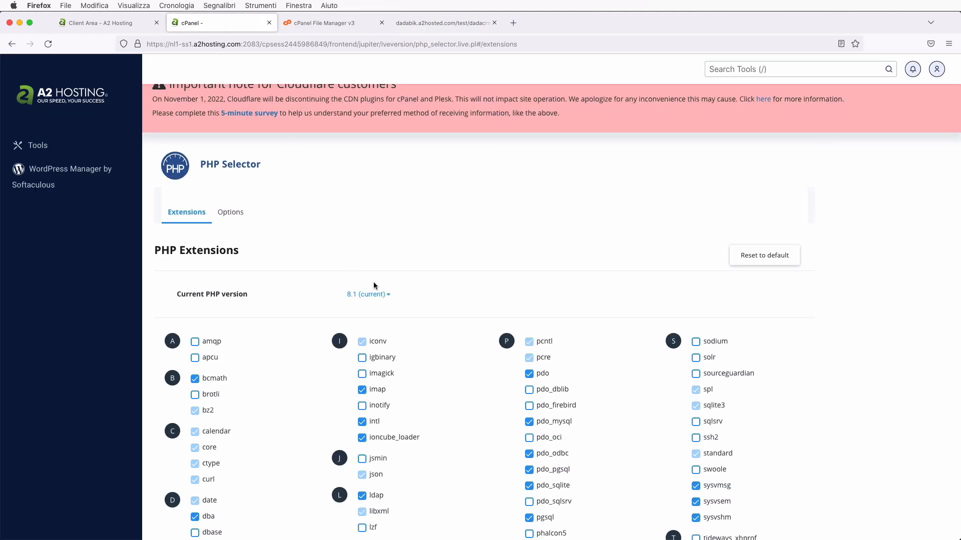
# - Revert to PHP 7.4 and apply, confirming DaDaBIK's Home page shows its welcome message
pyautogui.click(391, 298)
pyautogui.scroll(-8, 384, 317)
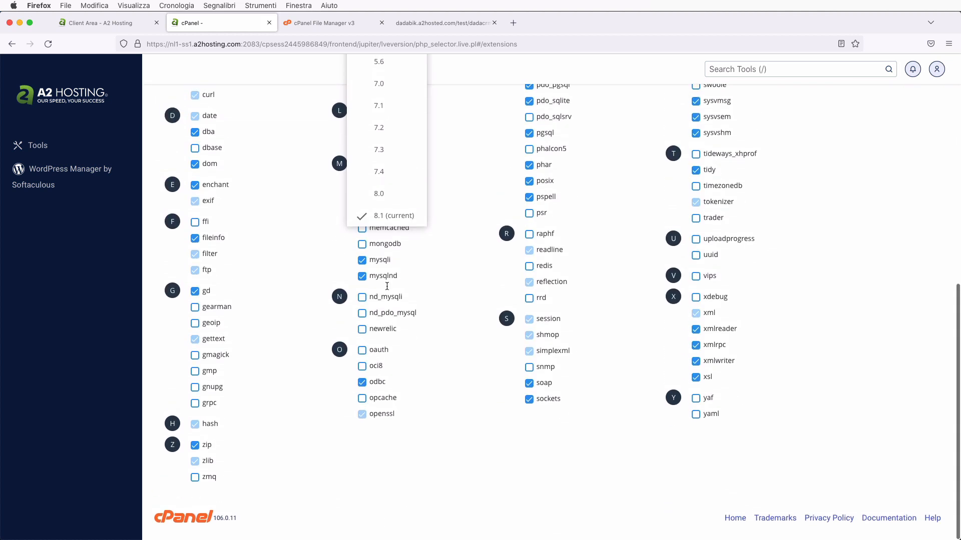
pyautogui.click(383, 180)
pyautogui.scroll(10, 436, 215)
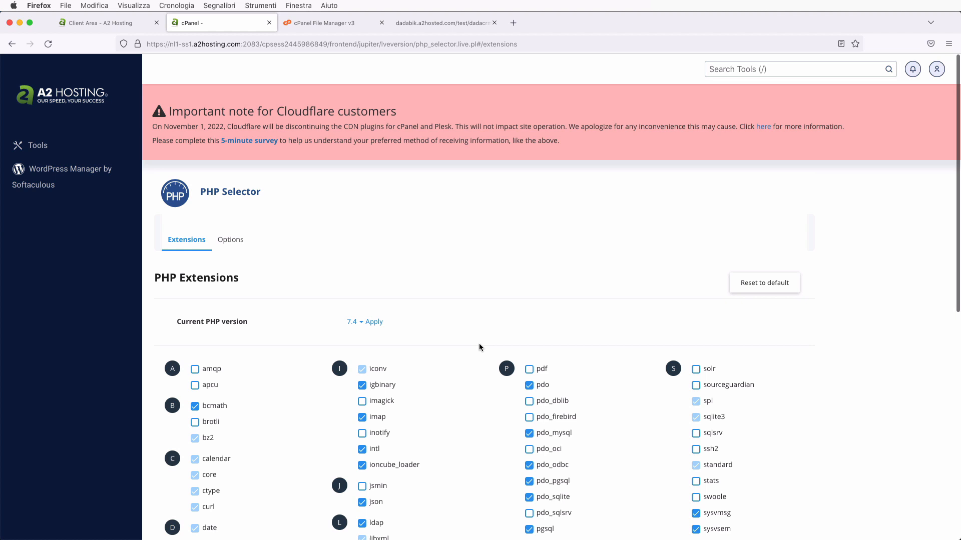
pyautogui.click(376, 322)
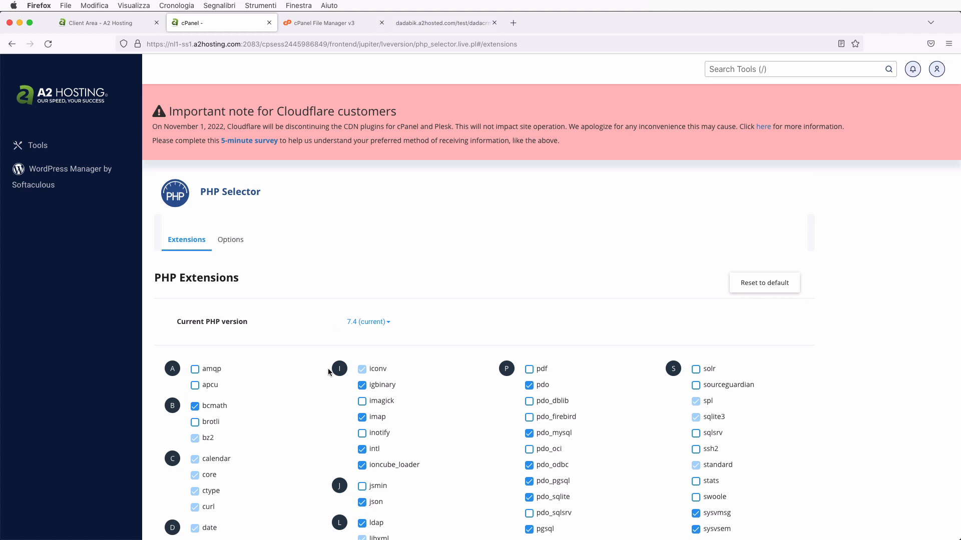
pyautogui.click(429, 24)
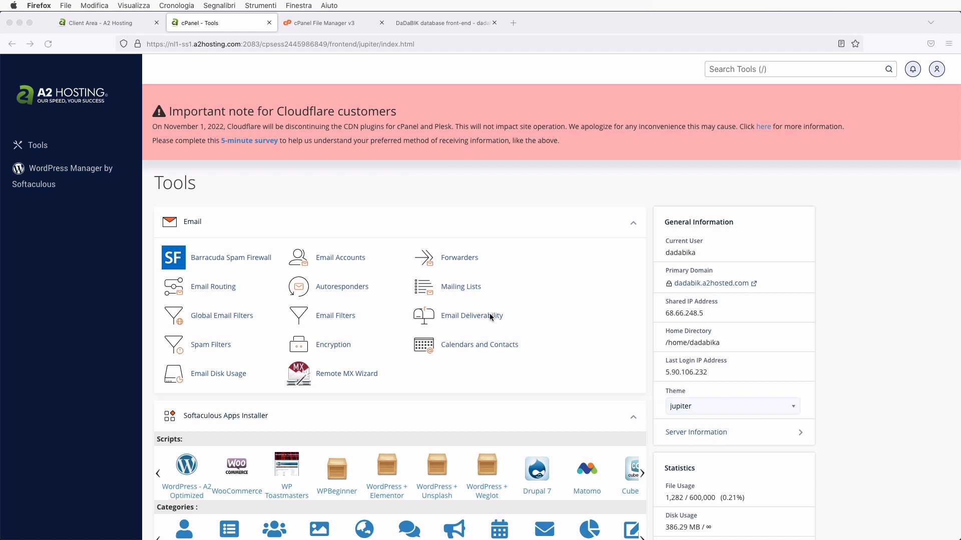
# - Find 'backup' on the Tools page, open Backup, and scroll to the Partial Backups downloads
pyautogui.click(575, 269)
pyautogui.press('super+f')
pyautogui.write('backup')
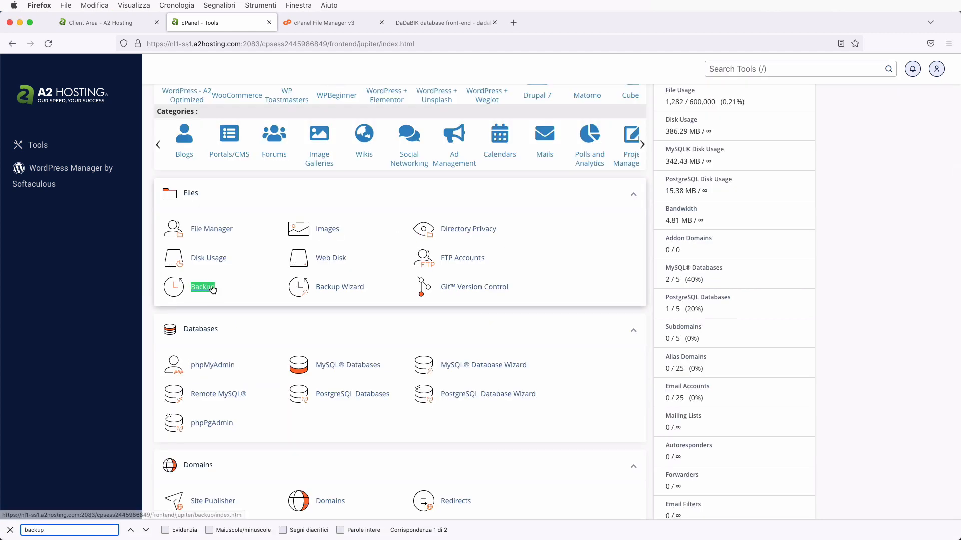
pyautogui.click(202, 288)
pyautogui.scroll(-4, 212, 289)
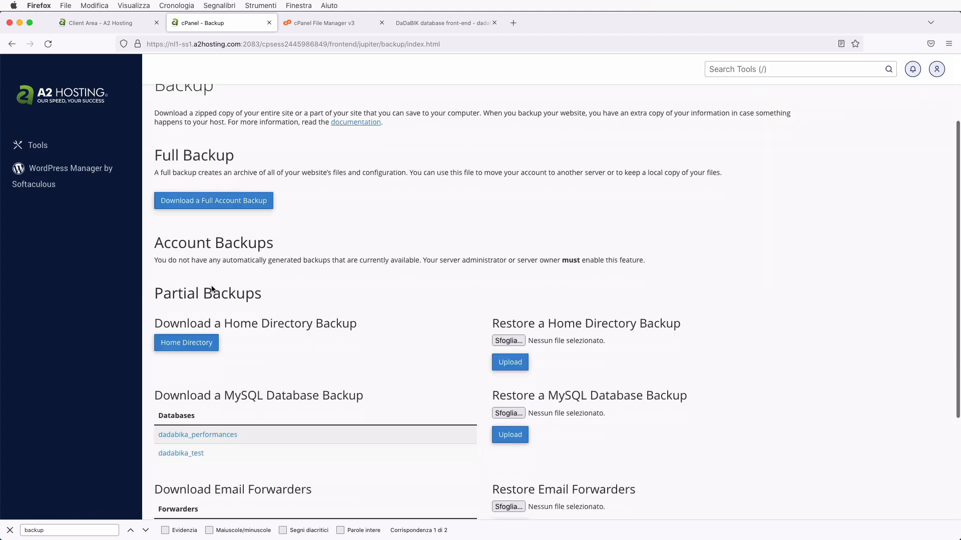
pyautogui.click(10, 531)
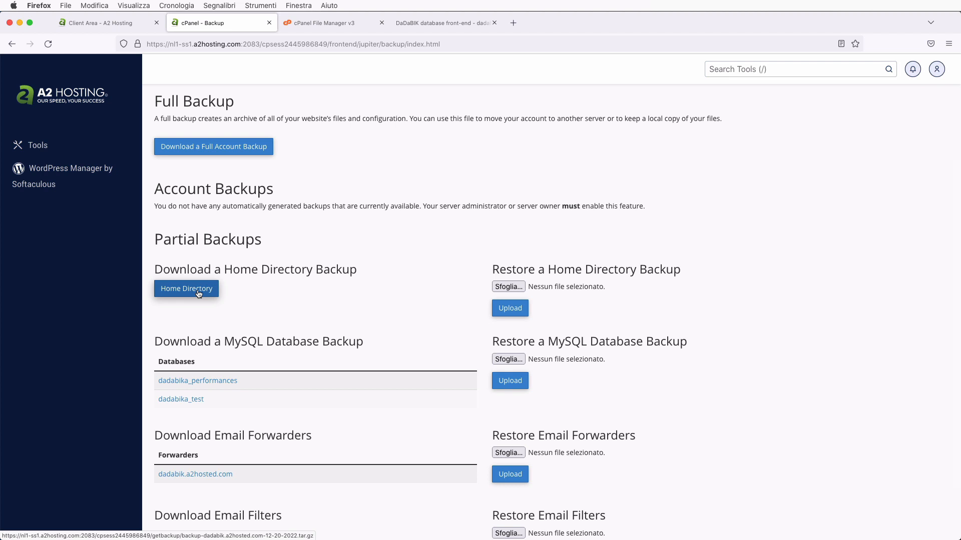
pyautogui.scroll(-2, 199, 294)
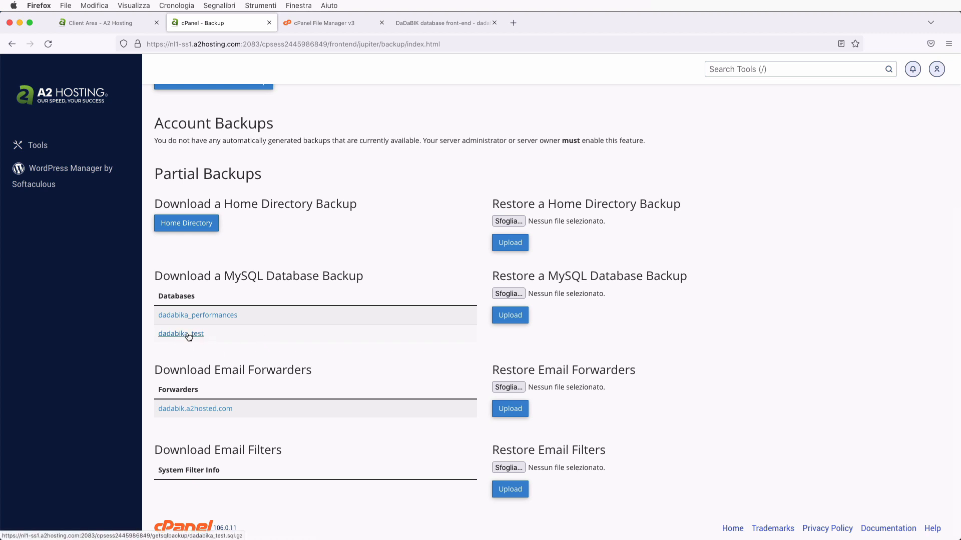
pyautogui.click(457, 28)
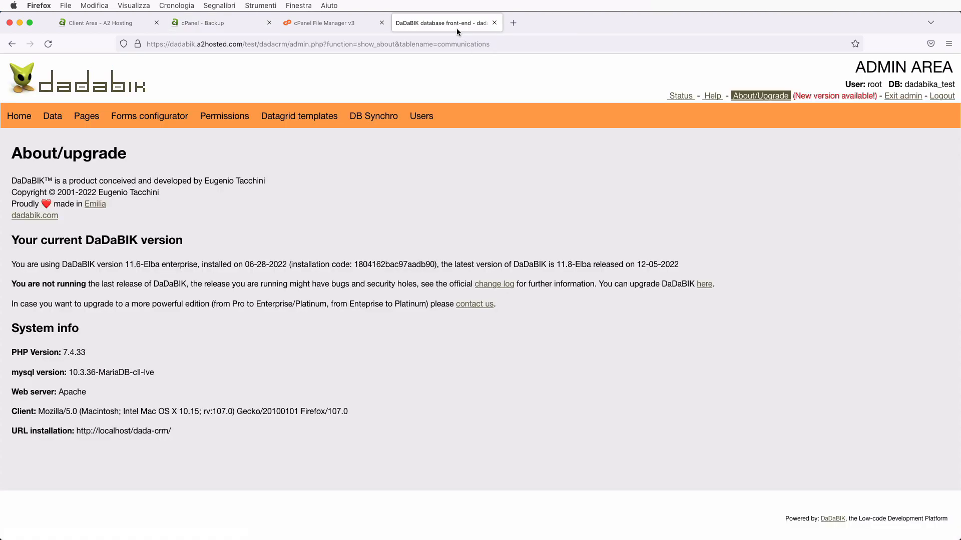
pyautogui.doubleClick(919, 84)
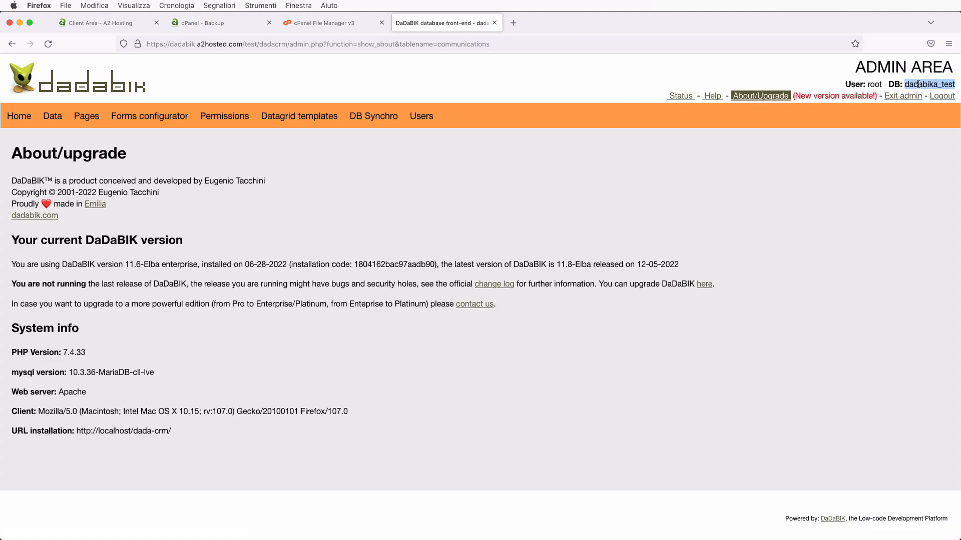
pyautogui.click(243, 26)
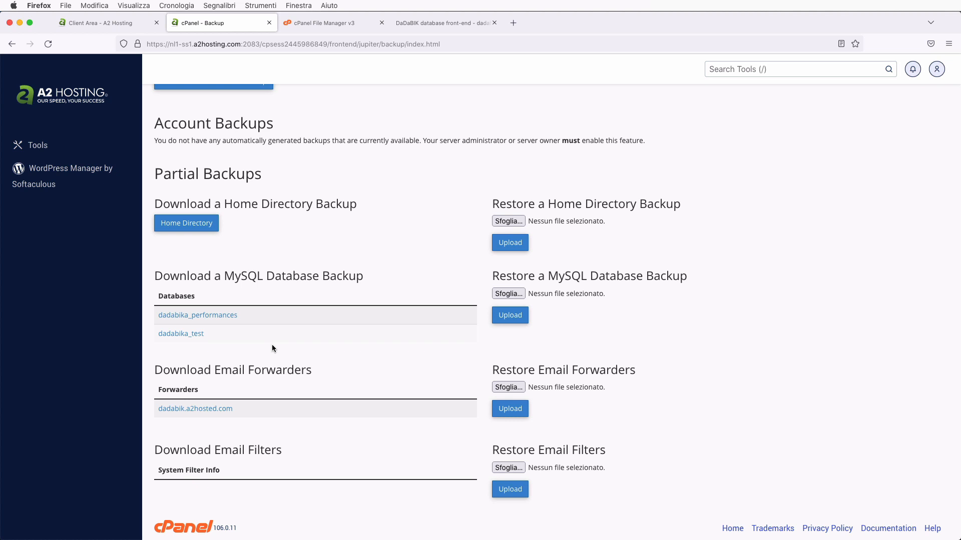
# - Leave the Backup page and return to cPanel's Tools page from the sidebar
pyautogui.click(36, 146)
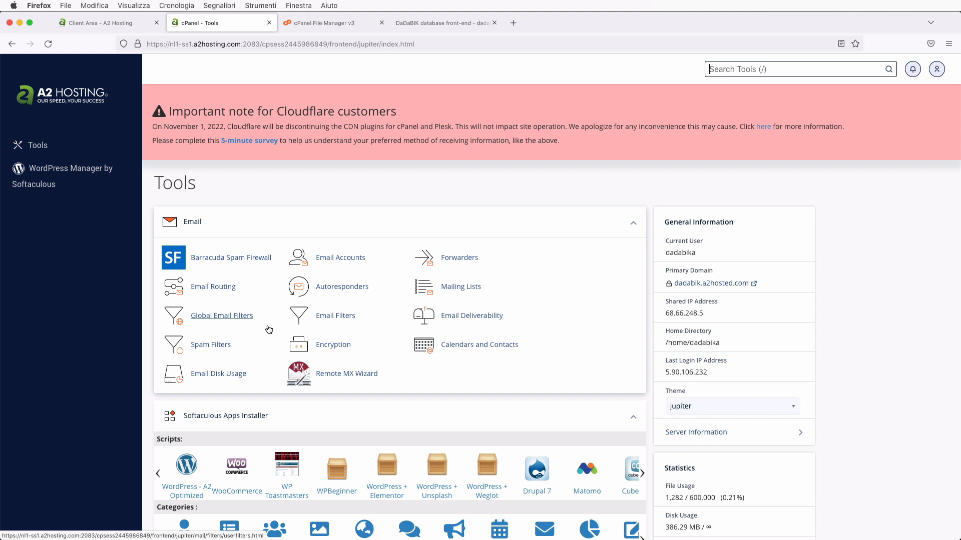
# - Find 'direc' on the Tools page and open Directory Privacy under Files
pyautogui.scroll(-3, 269, 329)
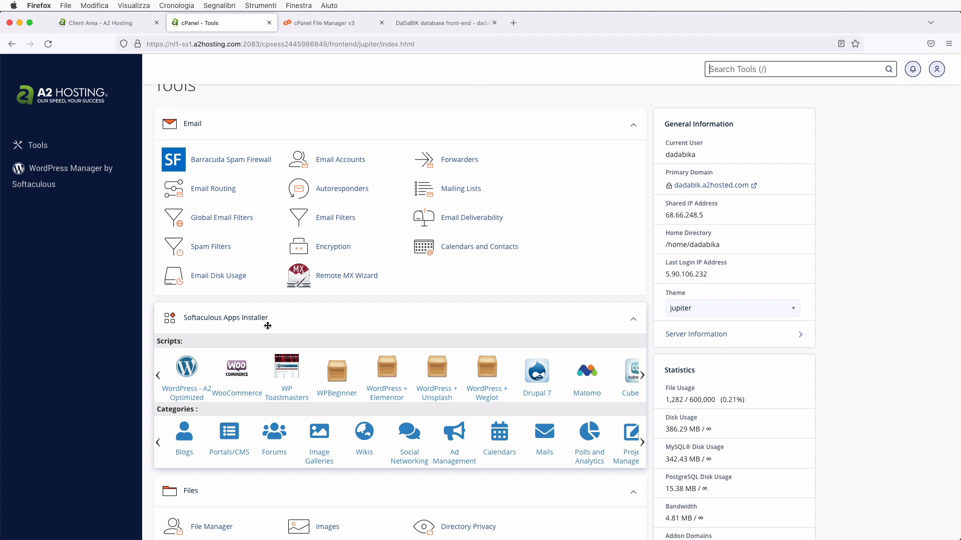
pyautogui.scroll(-3, 315, 301)
pyautogui.scroll(5, 313, 325)
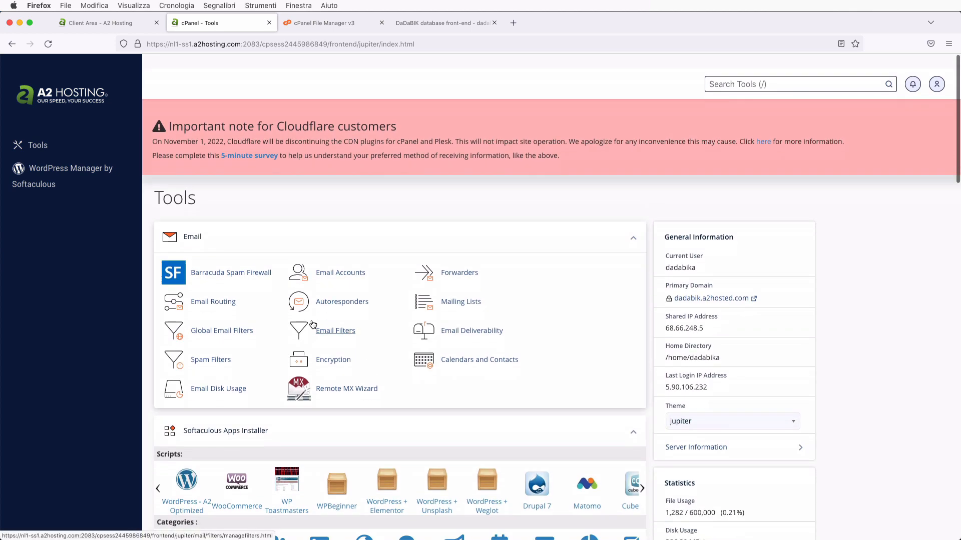
pyautogui.scroll(-1, 312, 324)
pyautogui.press('/')
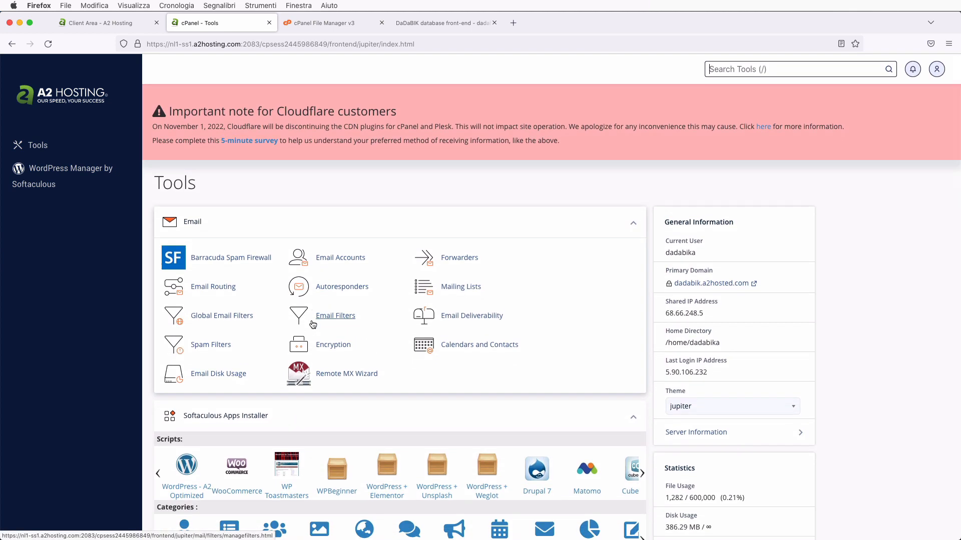
pyautogui.scroll(-5, 313, 324)
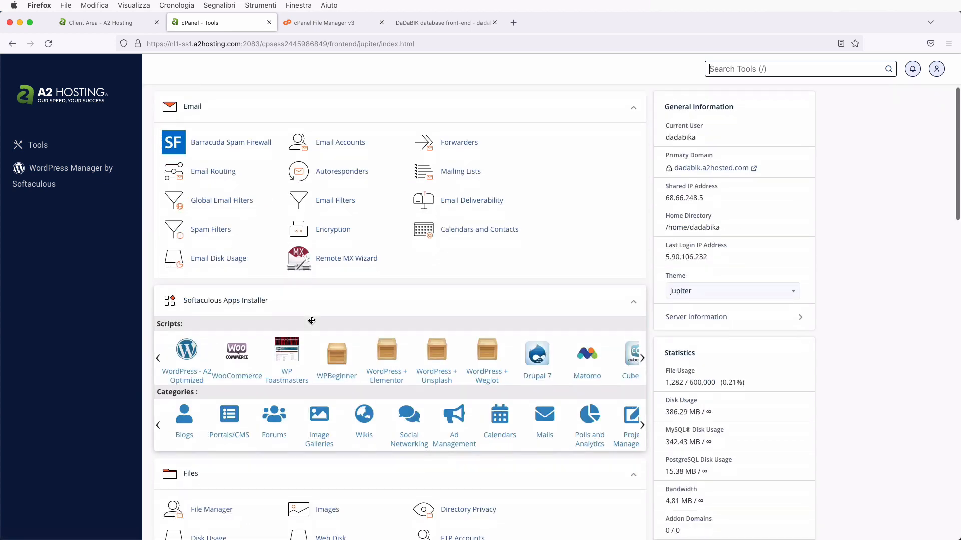
pyautogui.hotkey('ctrl', 'f')
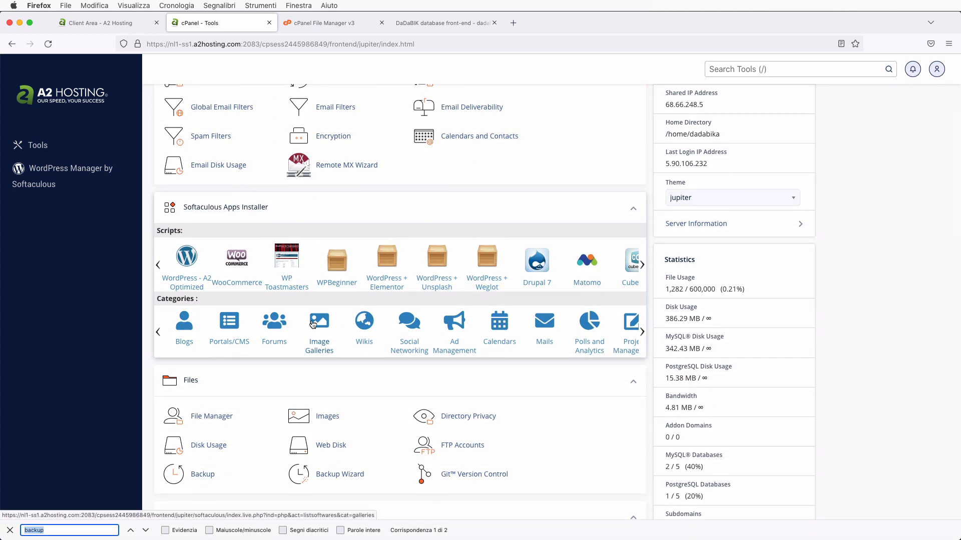
pyautogui.write('direc')
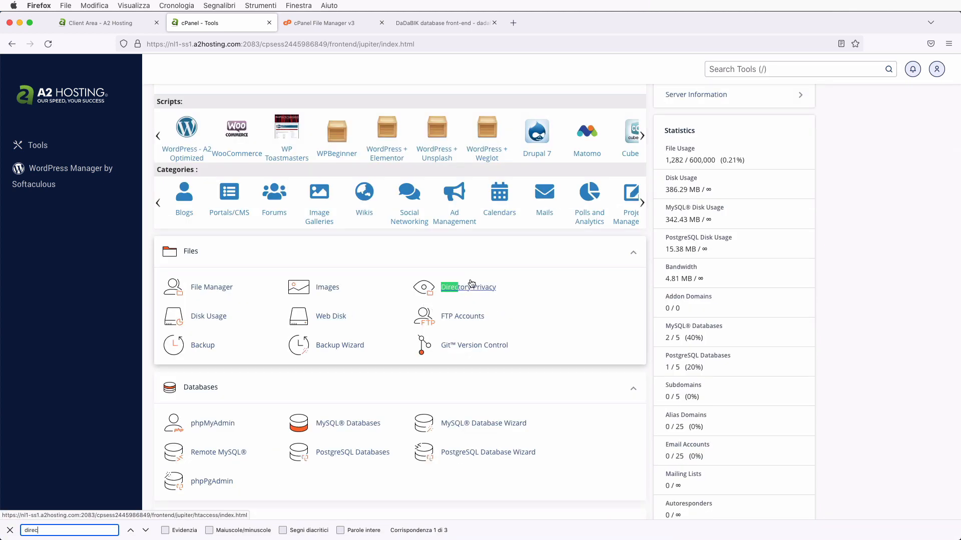
pyautogui.click(469, 288)
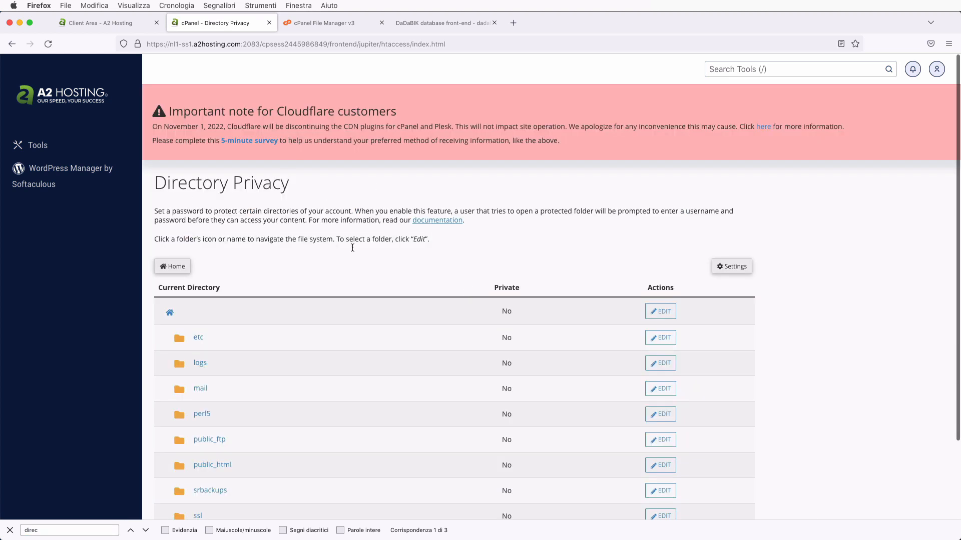
# - Browse to public_html > test and open the dadacrm folder's privacy settings
pyautogui.scroll(-3, 361, 332)
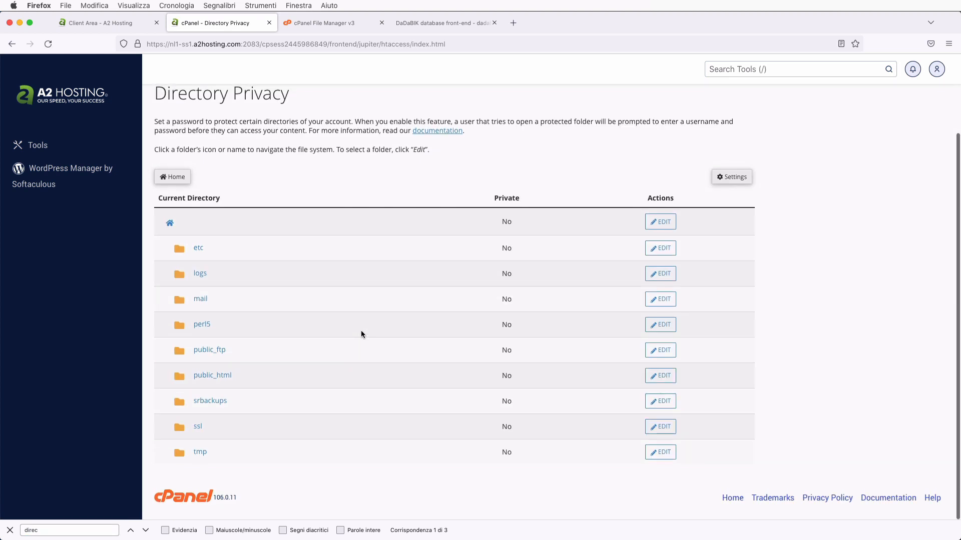
pyautogui.click(212, 376)
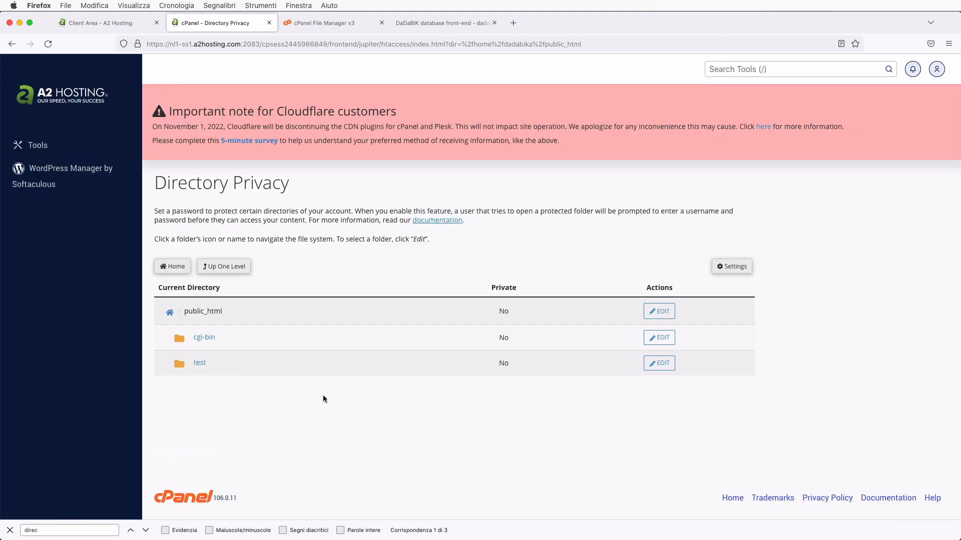
pyautogui.click(202, 362)
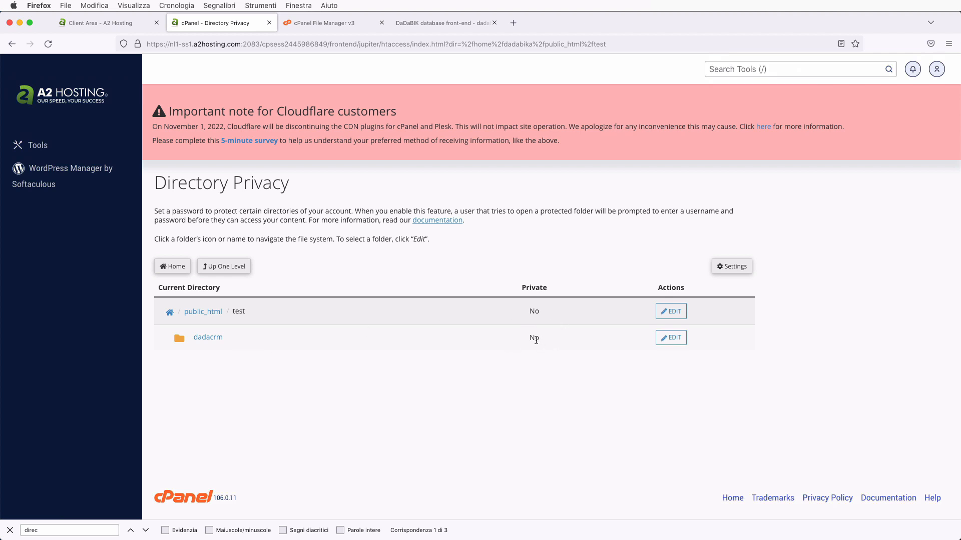
pyautogui.click(675, 337)
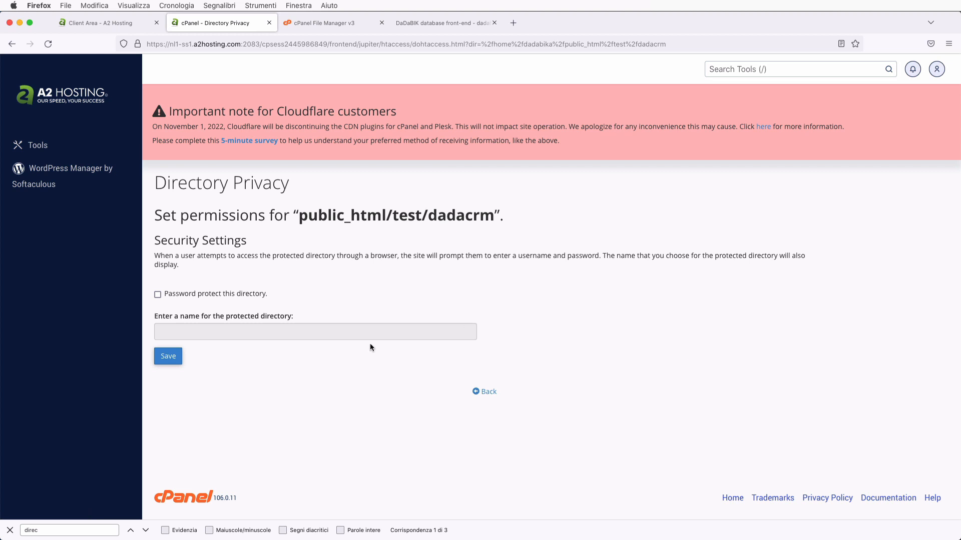
# - Enable password protection for dadacrm, name it MAINTENANCE, and save
pyautogui.click(157, 295)
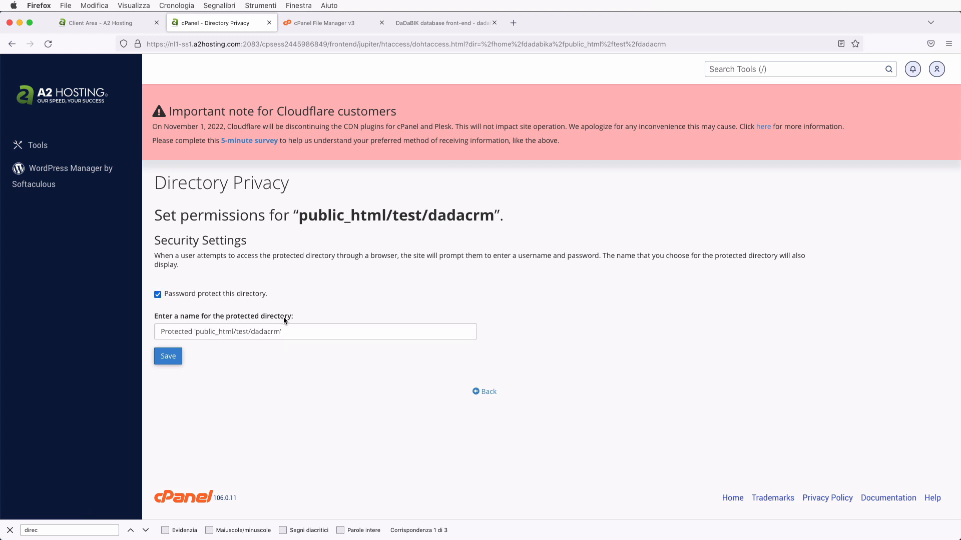
pyautogui.click(237, 332)
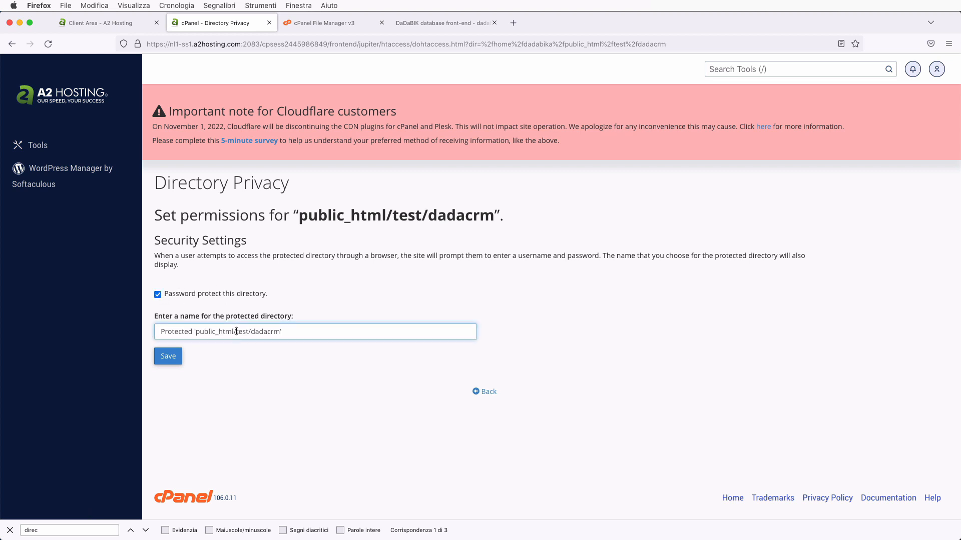
pyautogui.press('super+a')
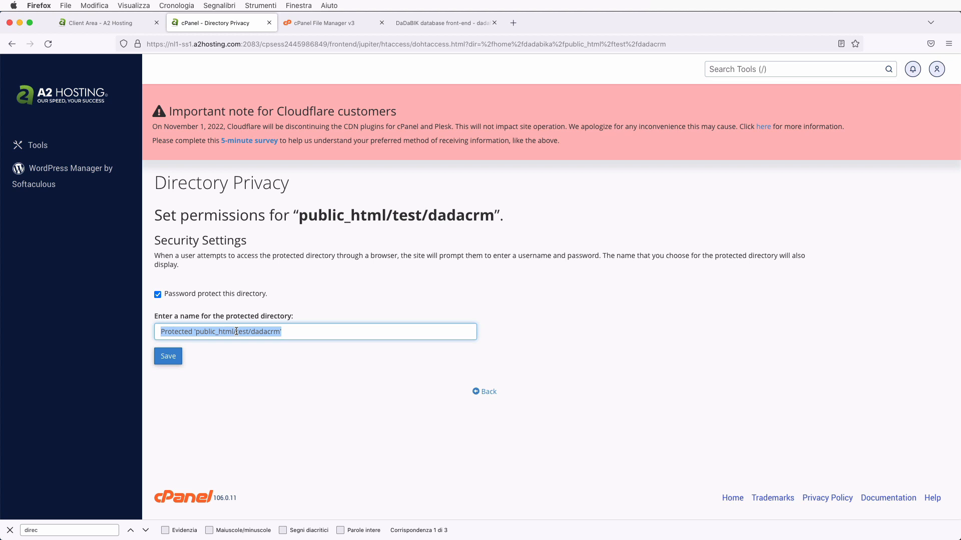
pyautogui.write('MAINTENANC')
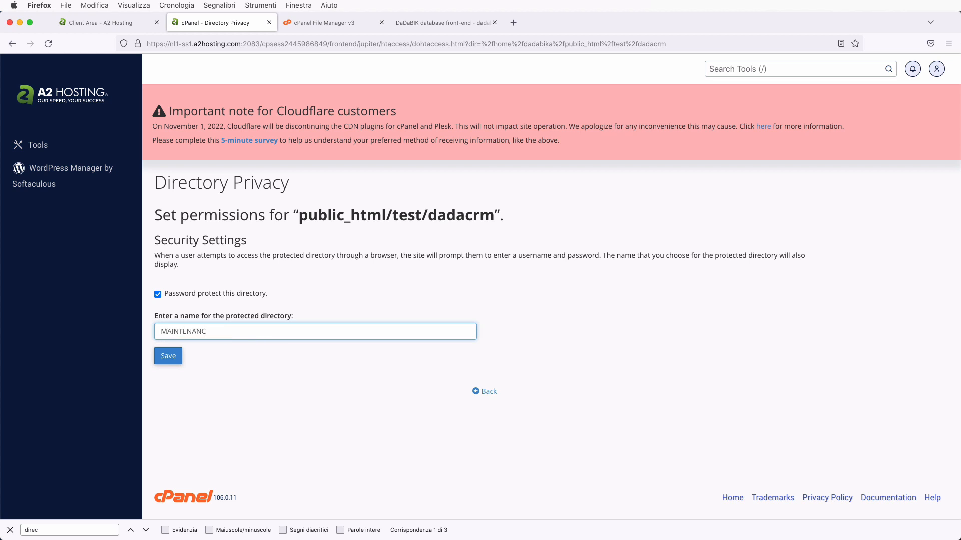
pyautogui.write('E')
pyautogui.click(169, 356)
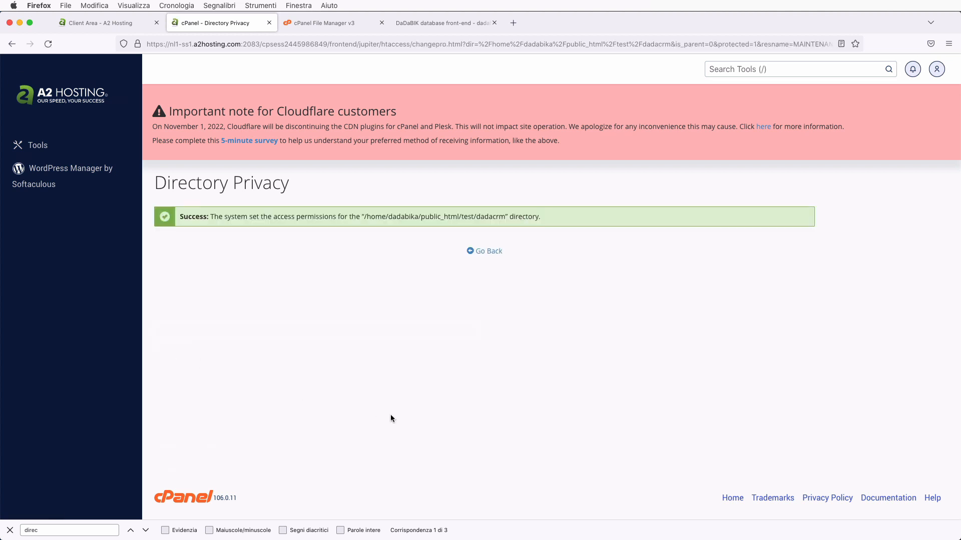
# - Create directory user 'dadabik' with a confirmed password, declining Firefox's offer to save it
pyautogui.click(496, 252)
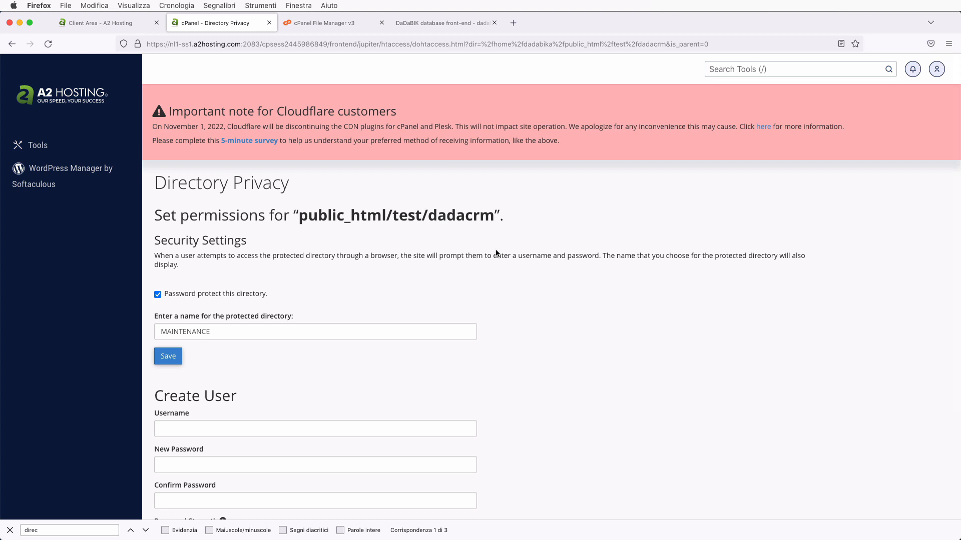
pyautogui.scroll(-3, 497, 253)
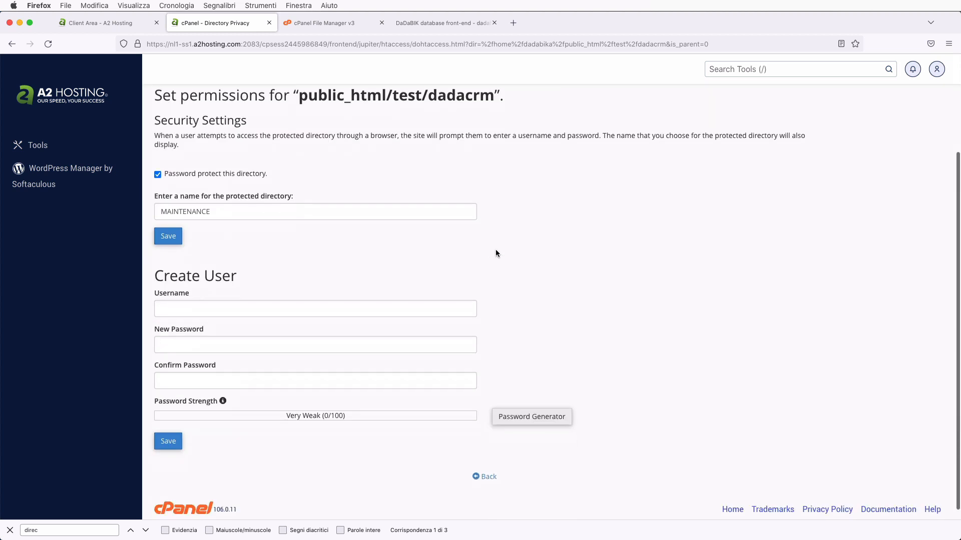
pyautogui.click(196, 308)
pyautogui.scroll(-1, 195, 307)
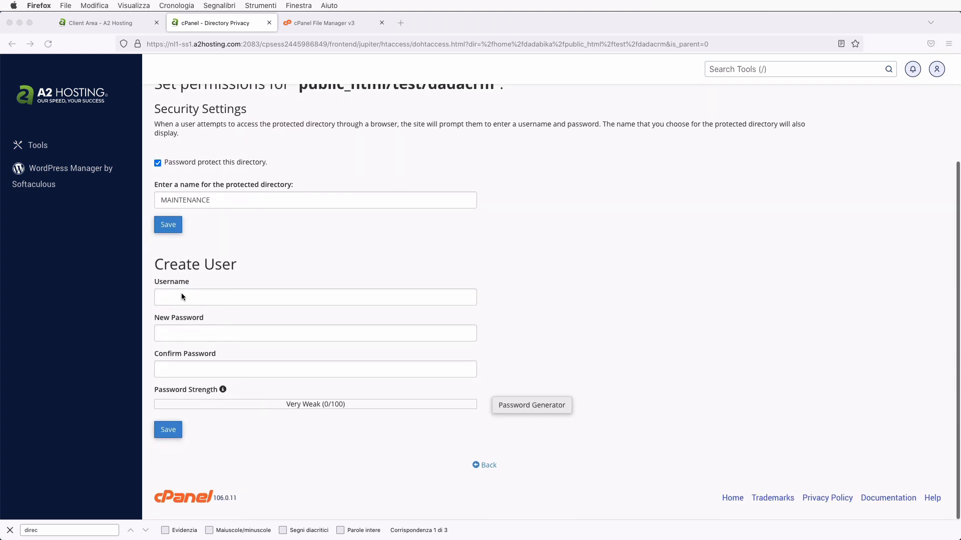
pyautogui.click(203, 297)
pyautogui.write('dadabik')
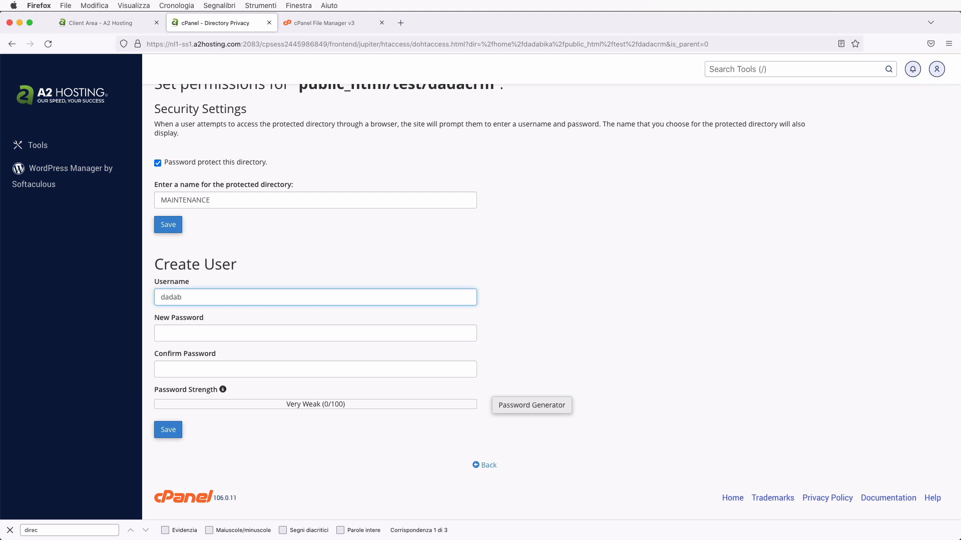
pyautogui.press('Tab')
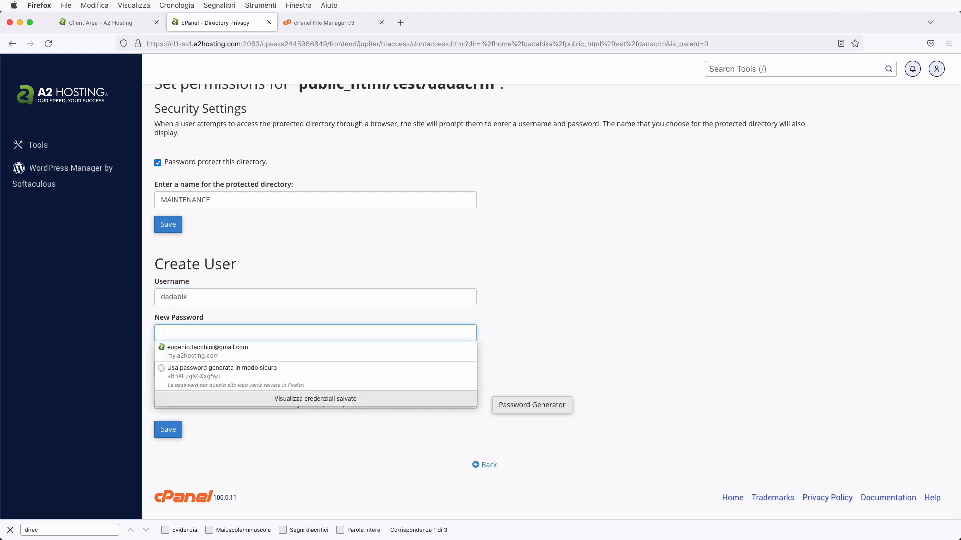
pyautogui.write('•••••••')
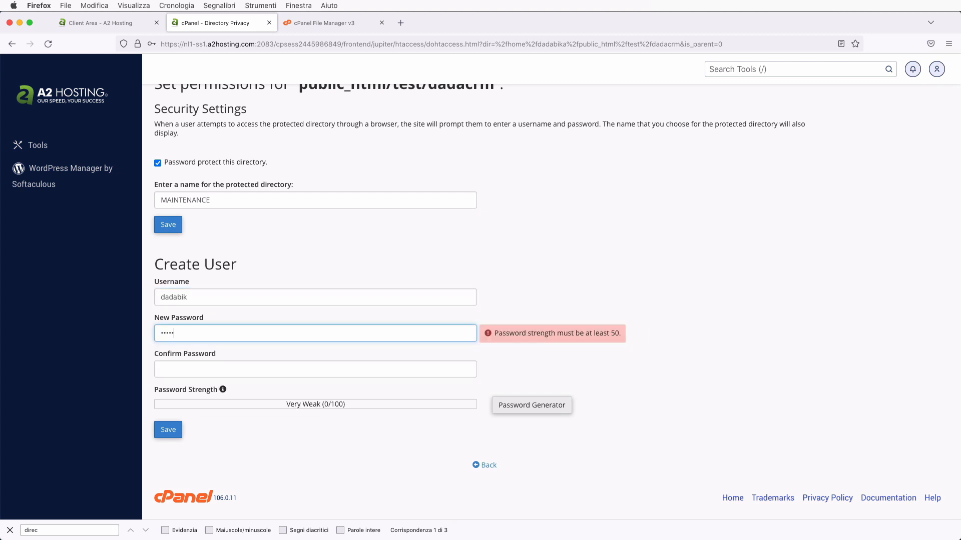
pyautogui.write('••')
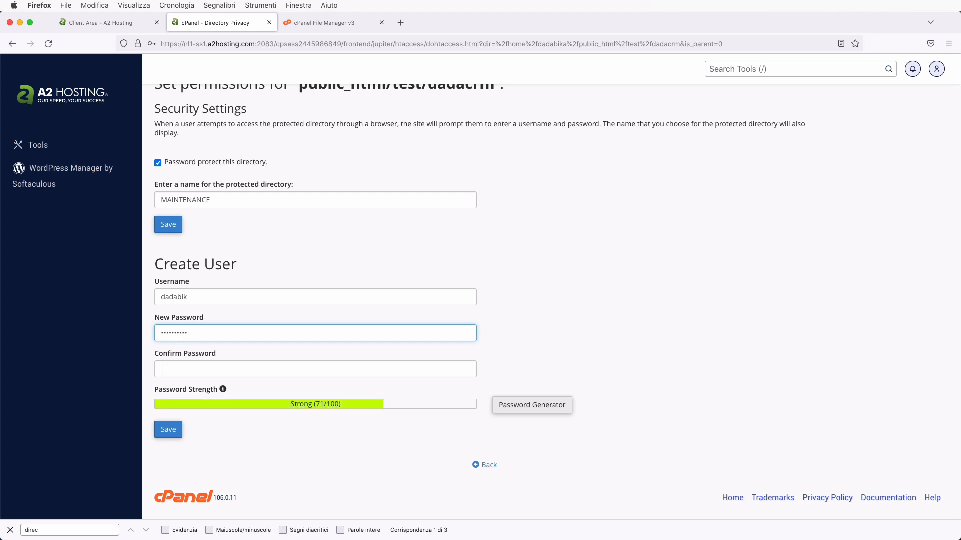
pyautogui.press('Tab')
pyautogui.write('••••••••')
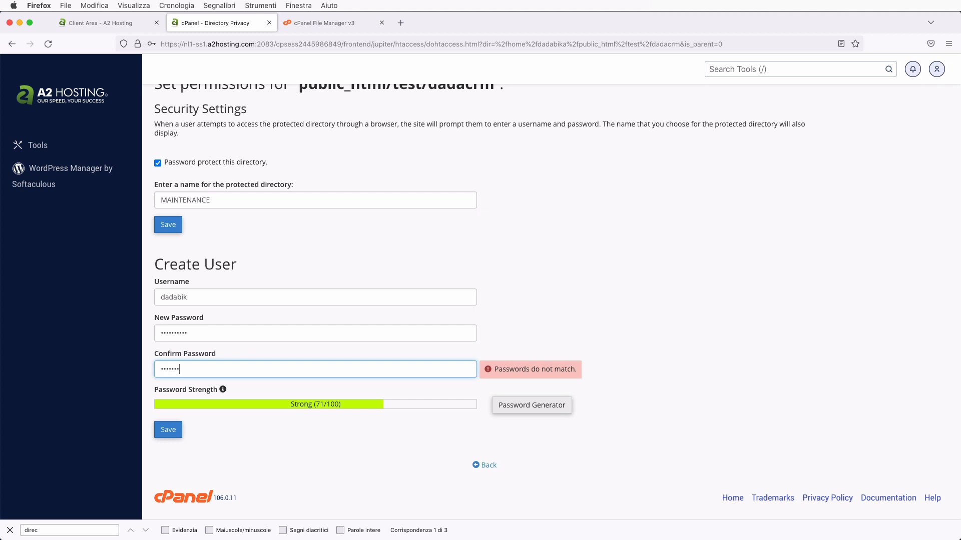
pyautogui.write('••')
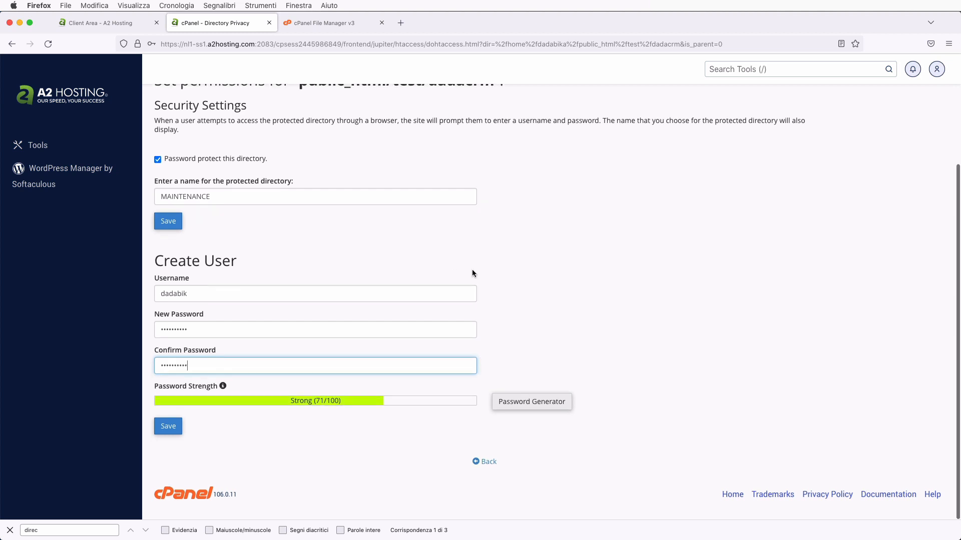
pyautogui.click(162, 435)
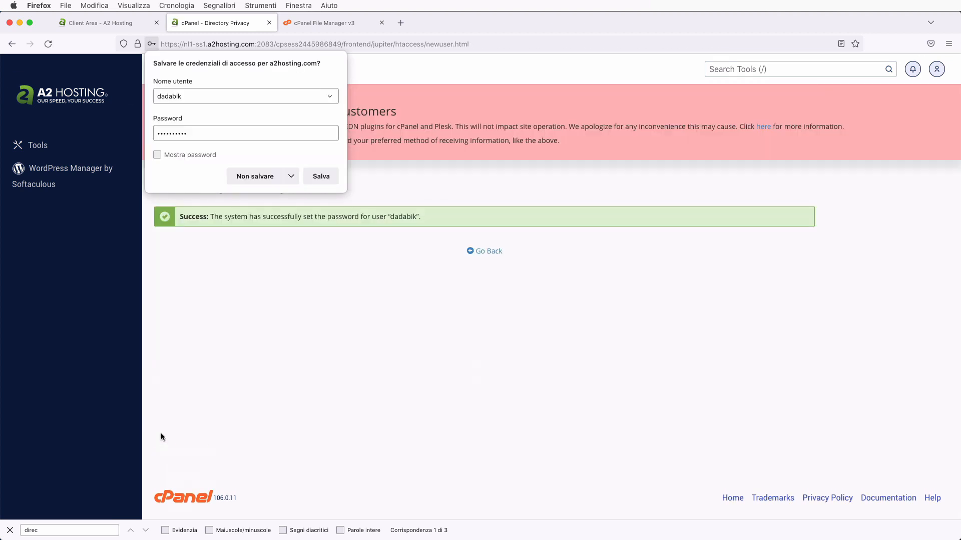
pyautogui.click(251, 177)
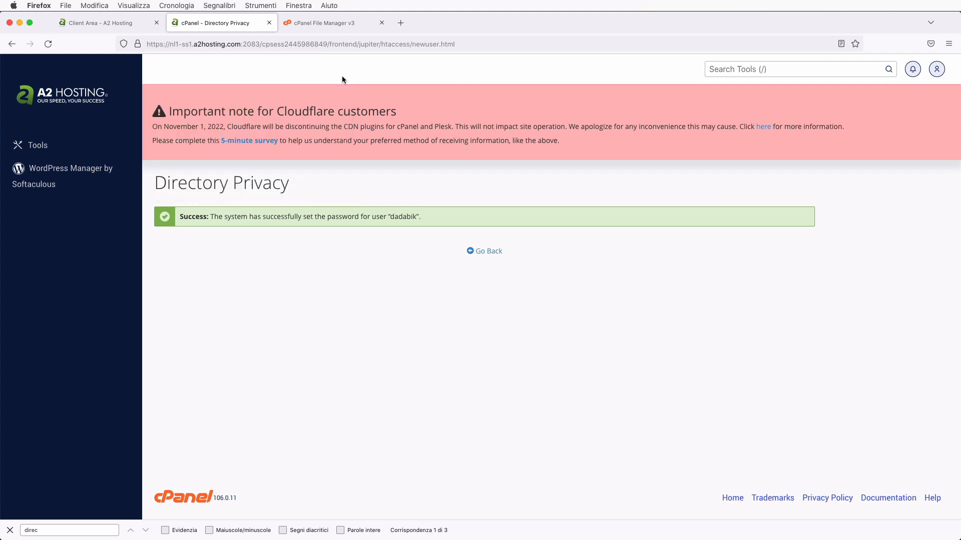
# - Load the pasted dadacrm login address in a new browser tab
pyautogui.press('super+t')
pyautogui.write('https://dadabik.a2hosted.com/test/dadacrm/login.php')
pyautogui.press('Return')
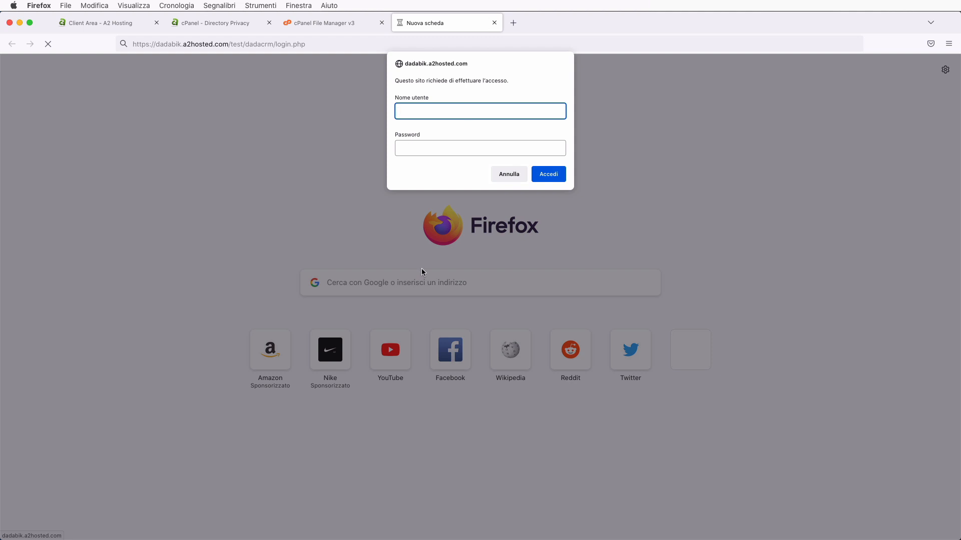
# - Sign in to the folder prompt with the directory user's credentials, then return to Directory Privacy
pyautogui.write('dadabik')
pyautogui.press('Tab')
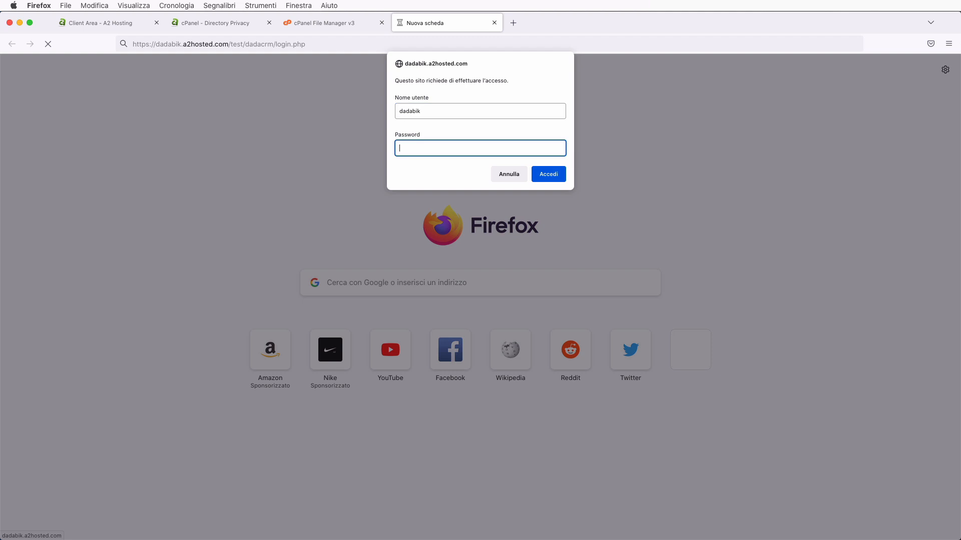
pyautogui.write('••••••')
pyautogui.click(547, 175)
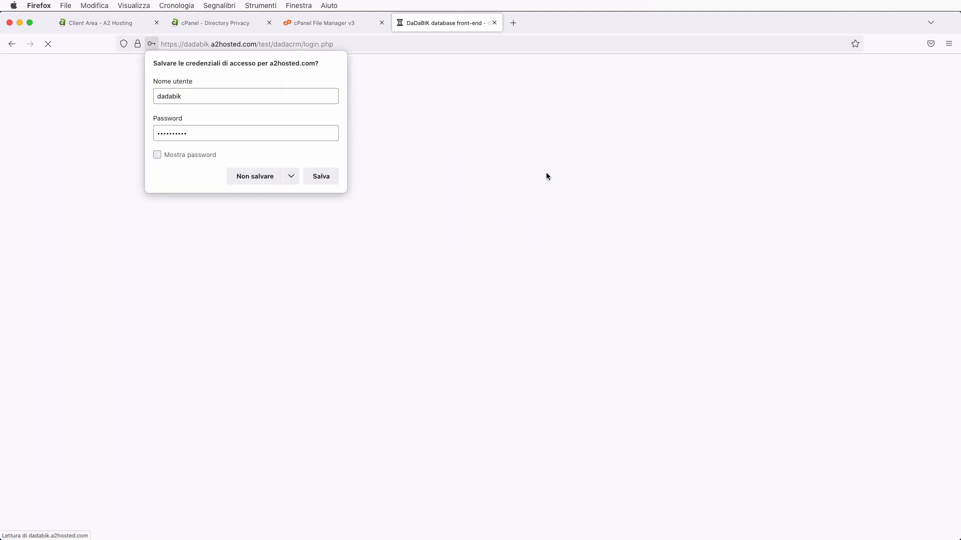
pyautogui.click(253, 177)
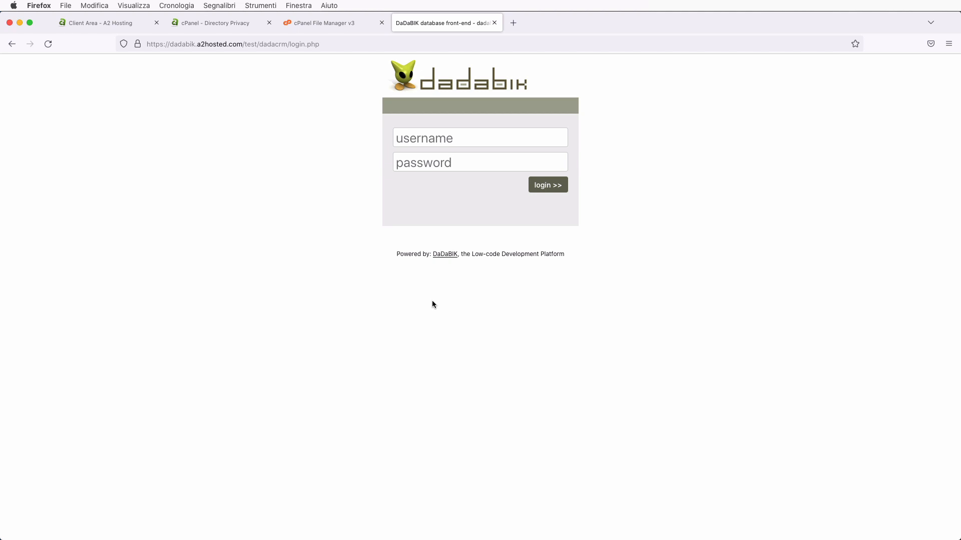
pyautogui.click(418, 146)
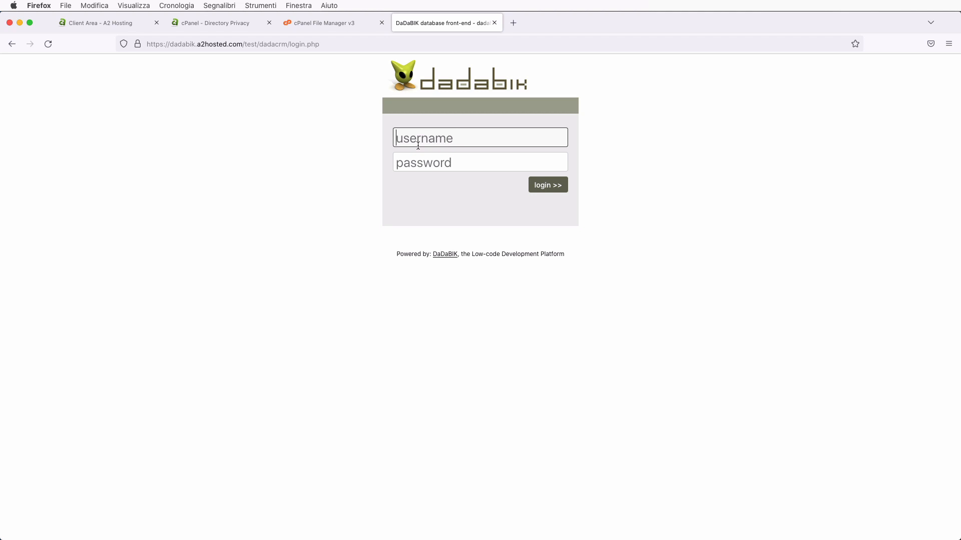
pyautogui.click(203, 24)
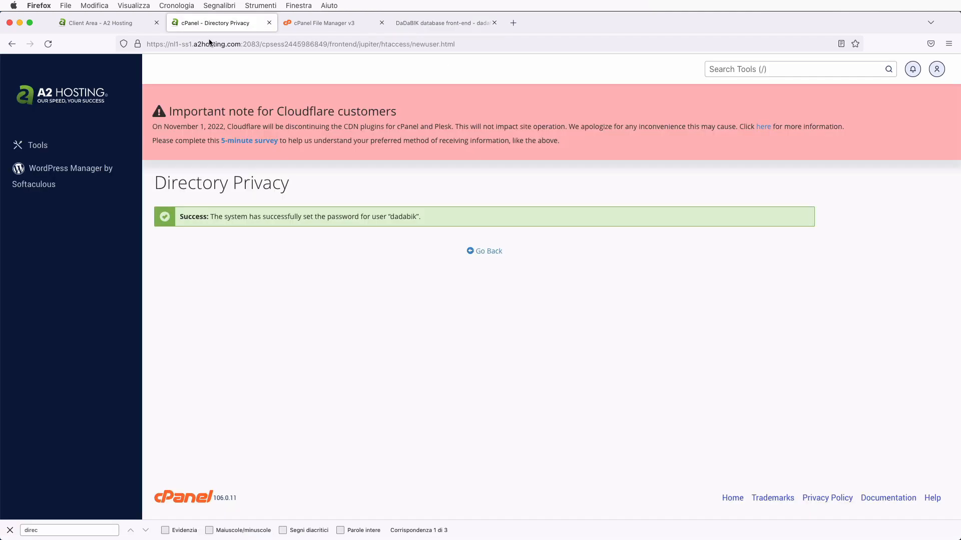
# - Reopen the cPanel Tools overview, then bring the File Manager tab showing public_html/test forward
pyautogui.click(40, 149)
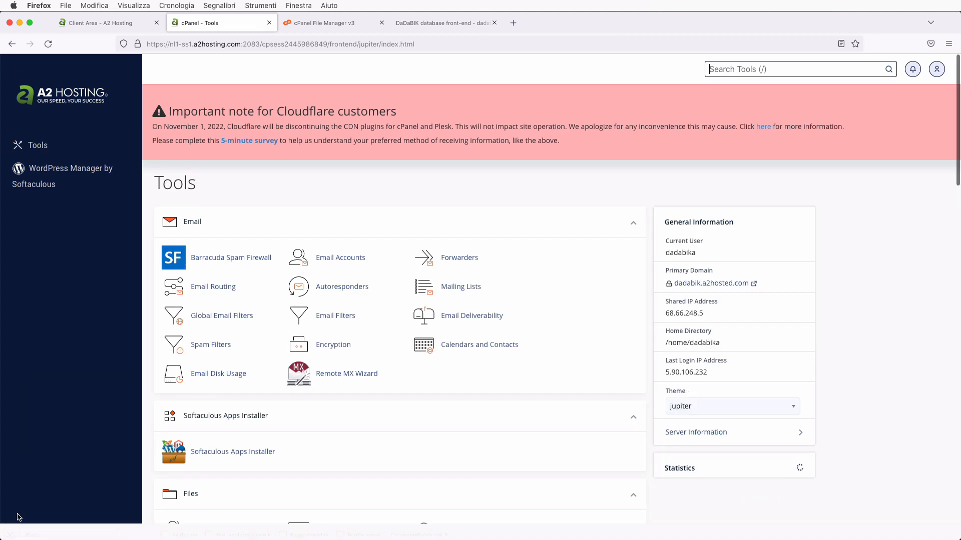
pyautogui.scroll(-10, 259, 424)
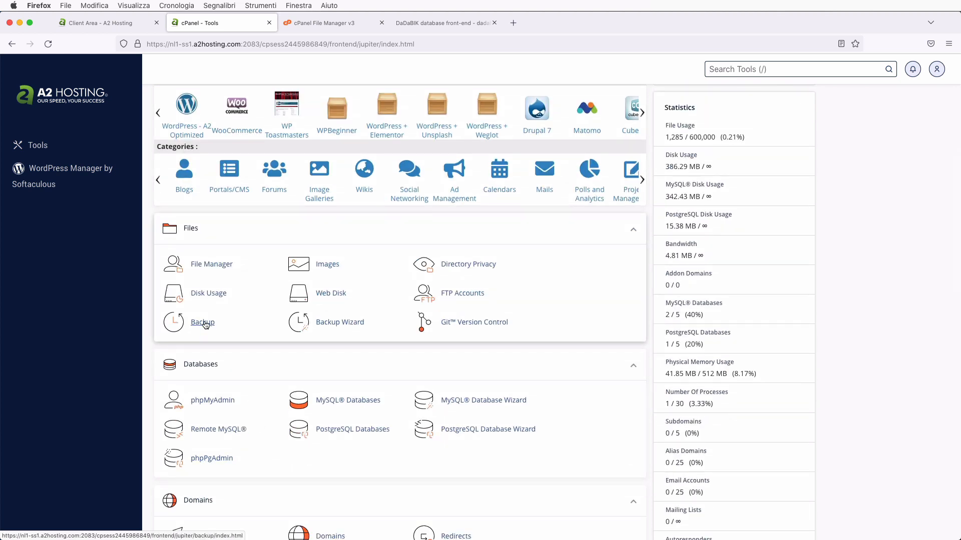
pyautogui.click(324, 22)
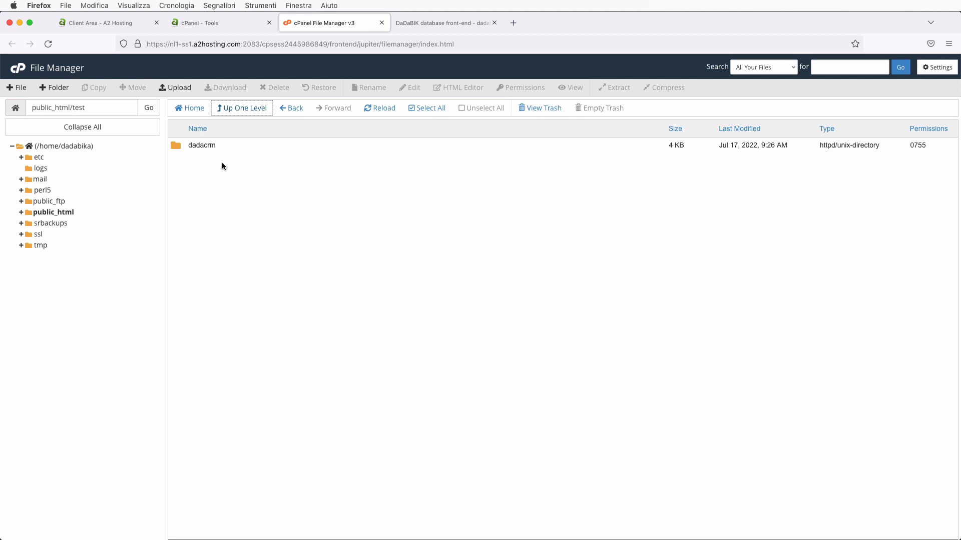
# - Copy the dadacrm folder to /public_html/test/dadacrm_backup
pyautogui.rightClick(176, 147)
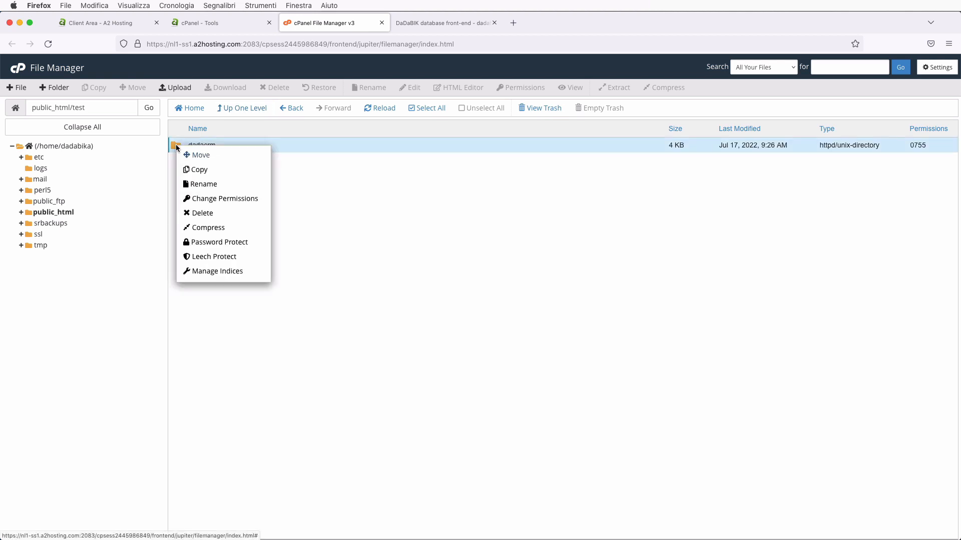
pyautogui.click(201, 171)
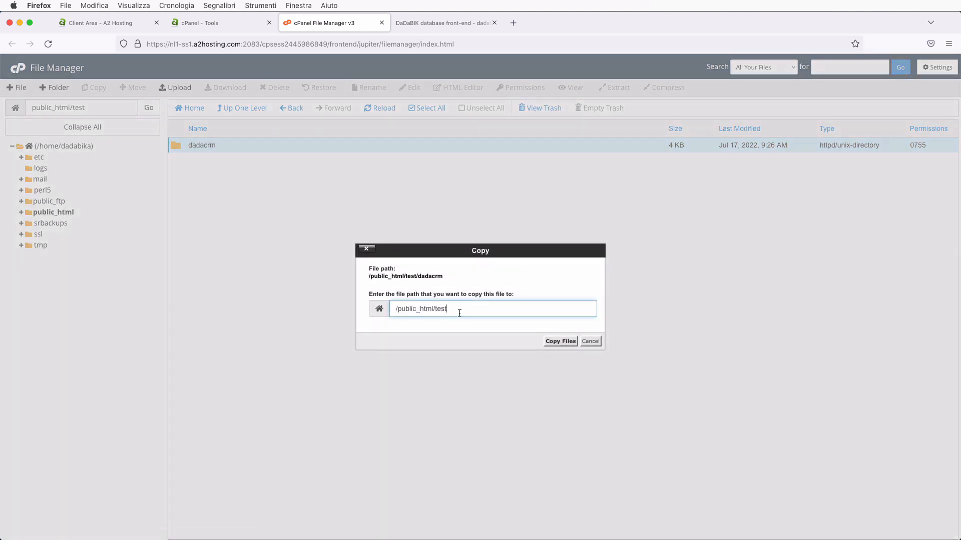
pyautogui.write('dadacrm_backu')
pyautogui.press('BackSpace')
pyautogui.press('BackSpace')
pyautogui.write('kup')
pyautogui.click(569, 341)
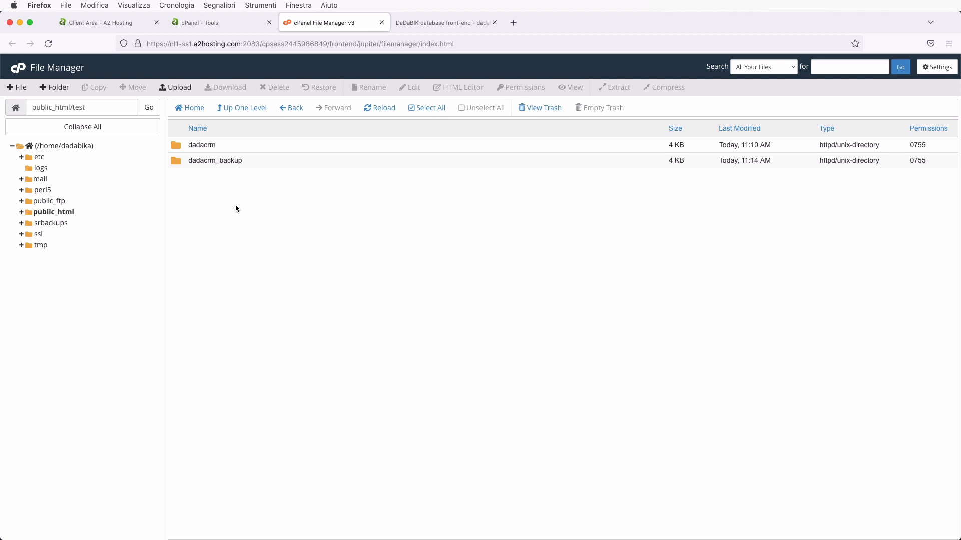
# - Return to the cPanel Tools tab and launch phpMyAdmin from the Databases section
pyautogui.click(209, 23)
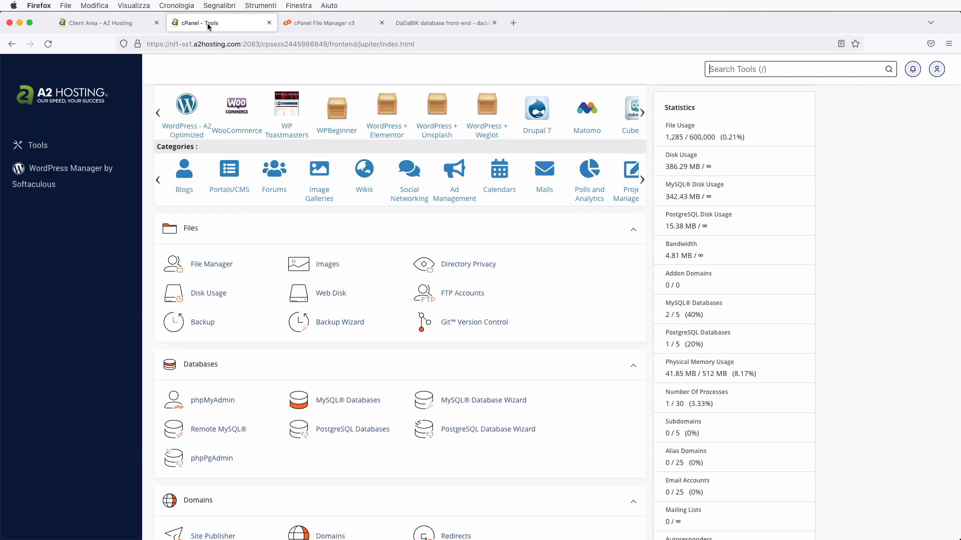
pyautogui.click(207, 319)
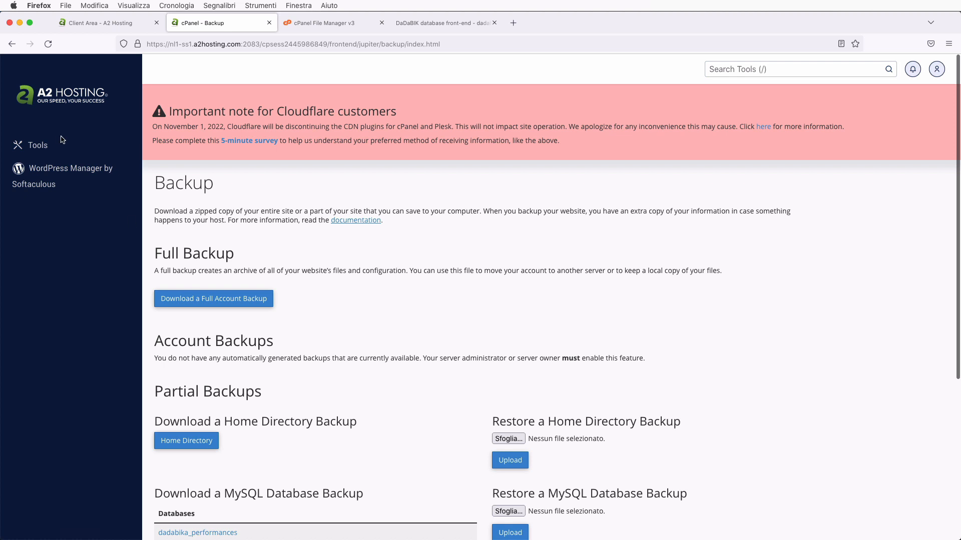
pyautogui.click(40, 146)
pyautogui.scroll(-5, 362, 328)
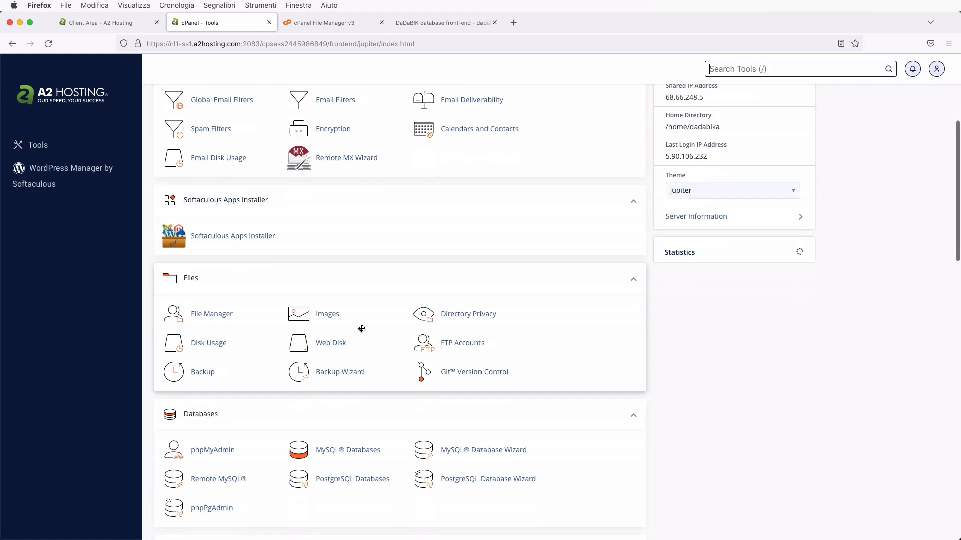
pyautogui.scroll(-3, 362, 328)
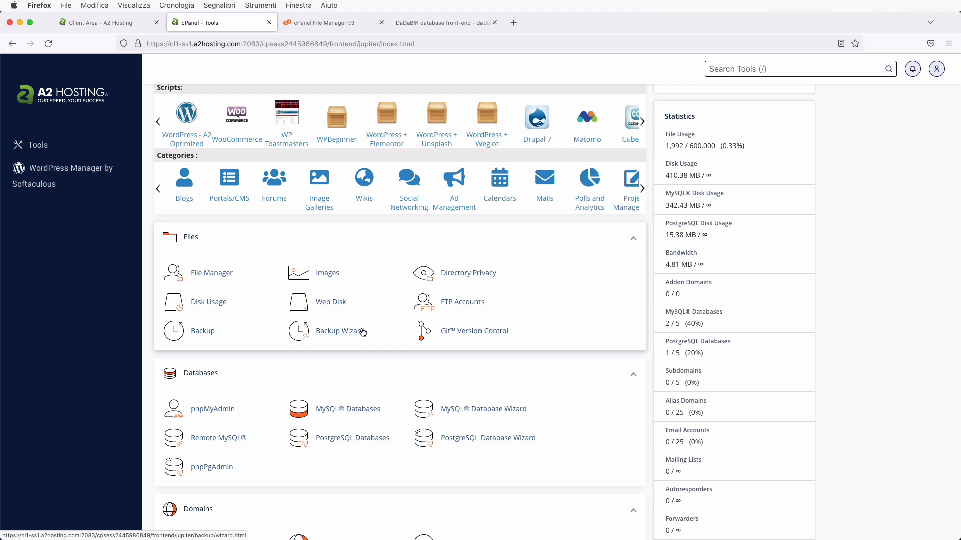
pyautogui.scroll(-2, 363, 333)
pyautogui.click(206, 358)
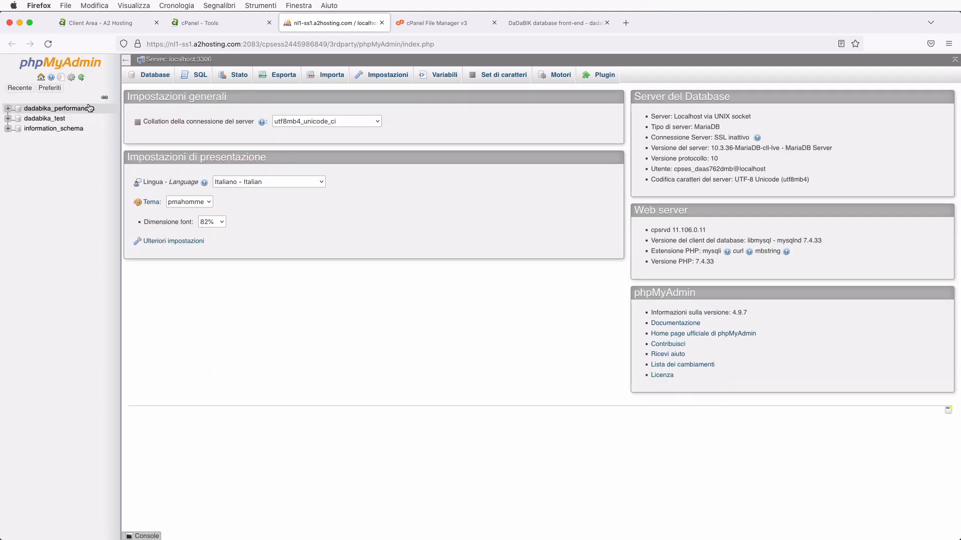
# - Switch phpMyAdmin's interface language to English from the home page
pyautogui.click(56, 119)
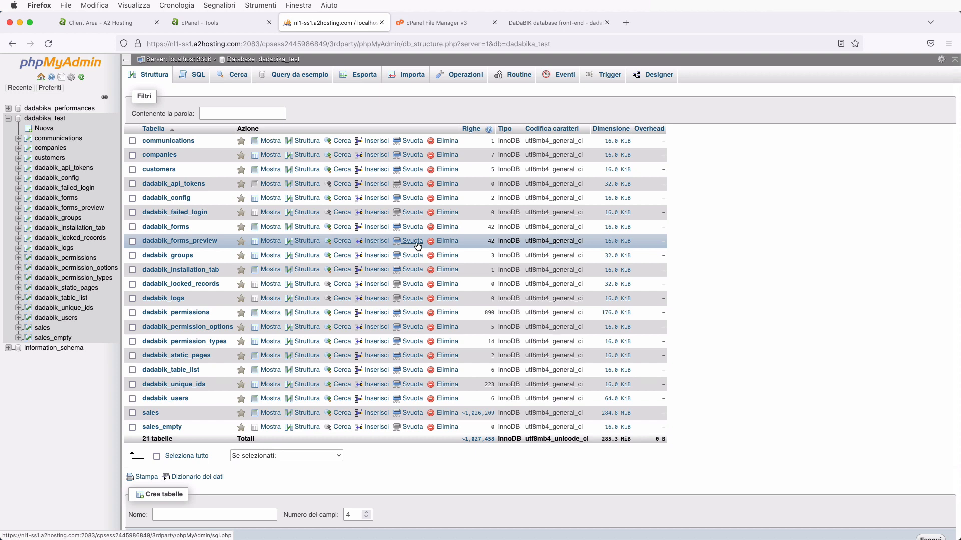
pyautogui.click(41, 77)
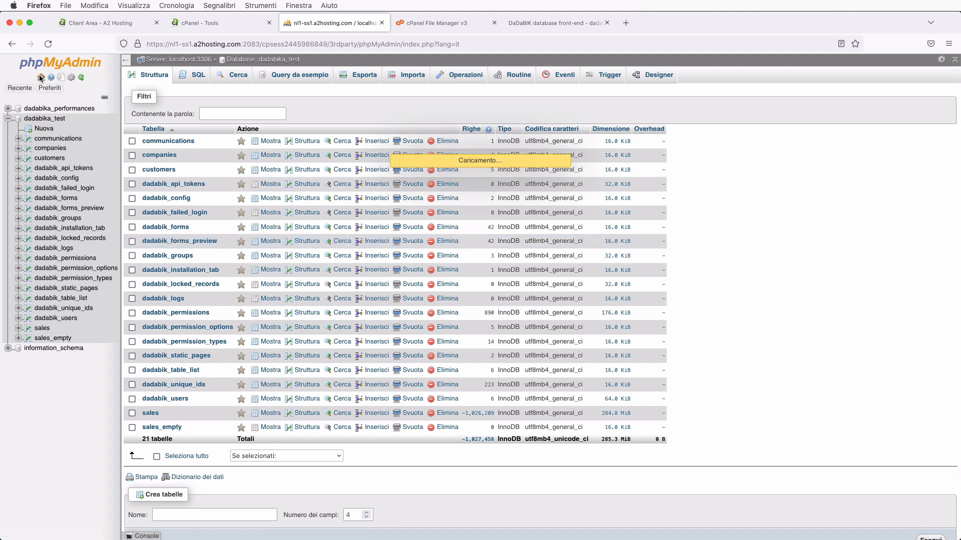
pyautogui.click(237, 185)
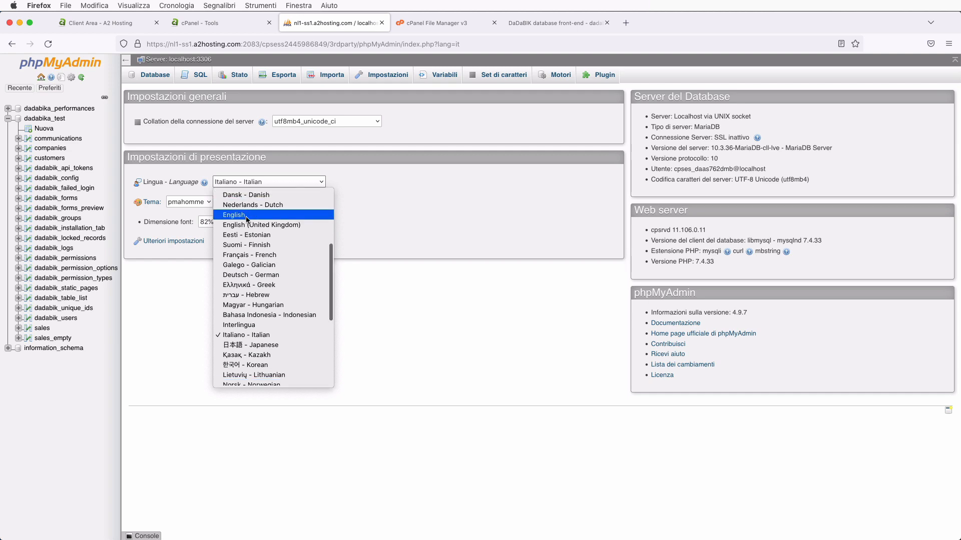
pyautogui.click(294, 212)
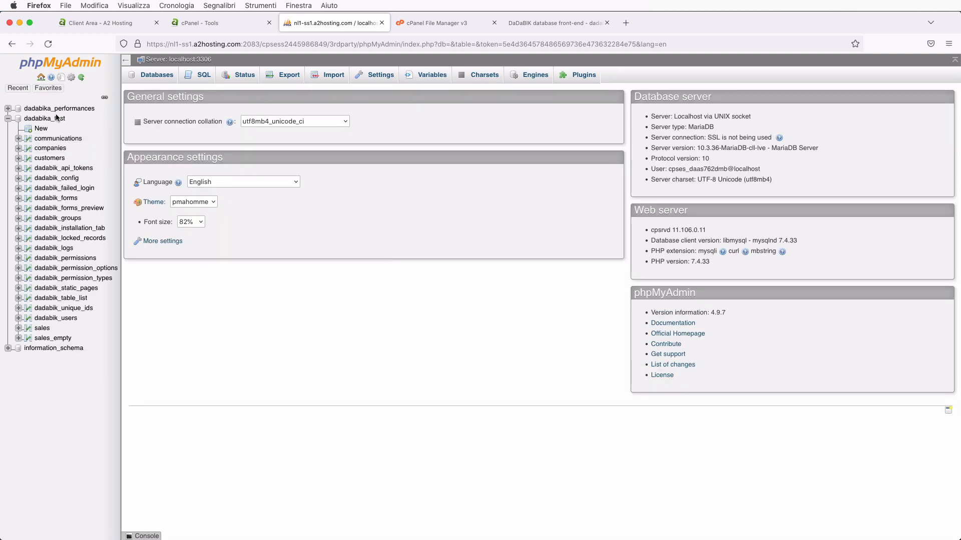
# - Review dadabika_test's Custom export options, then return to the cPanel Tools tab
pyautogui.click(55, 119)
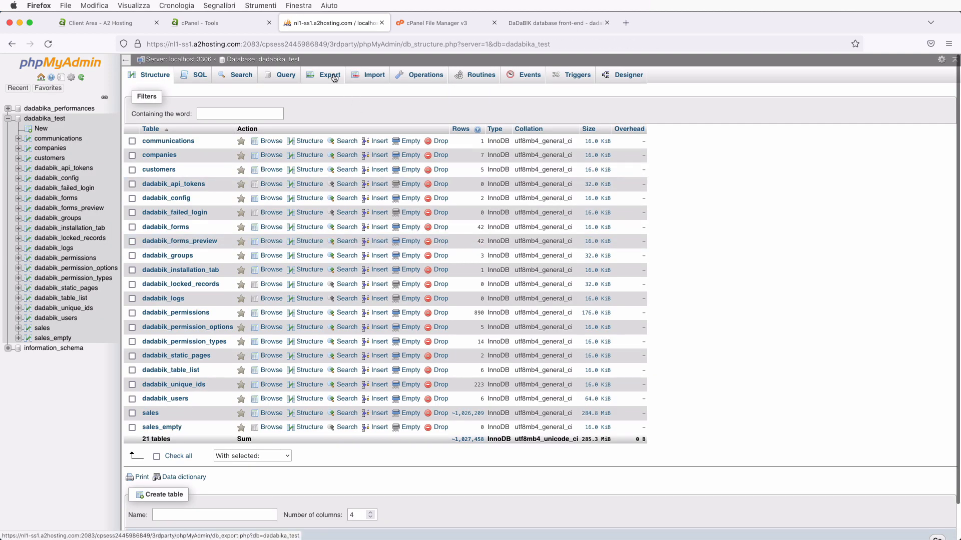
pyautogui.click(334, 77)
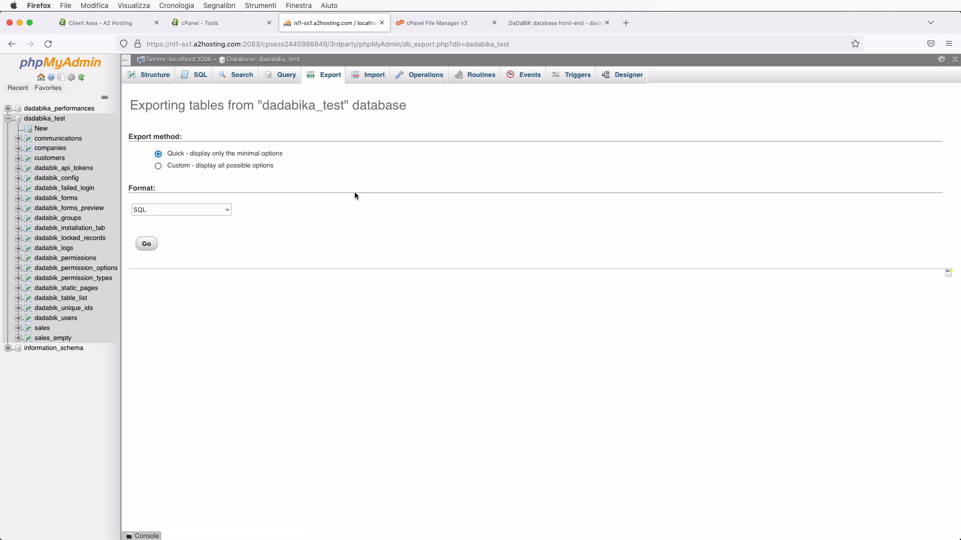
pyautogui.click(212, 165)
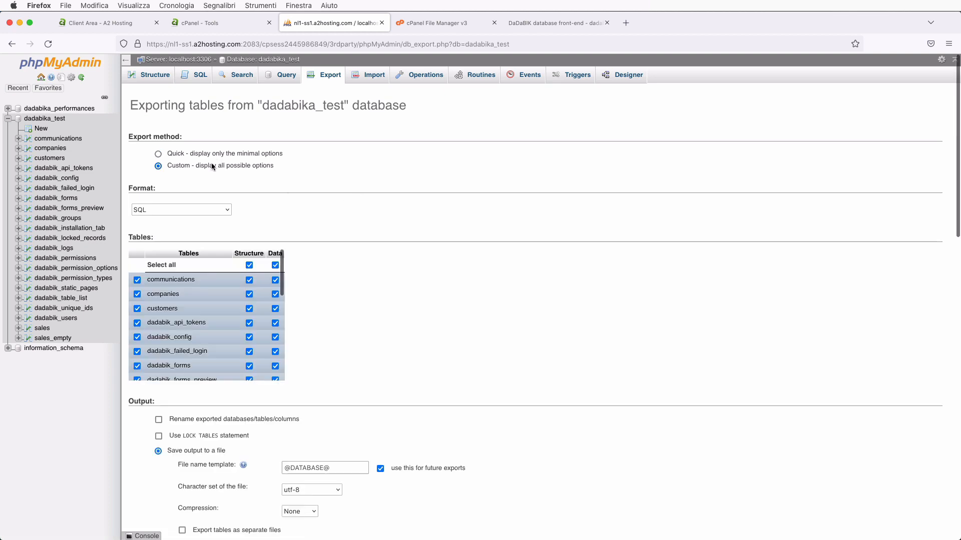
pyautogui.scroll(-15, 362, 327)
pyautogui.scroll(15, 362, 326)
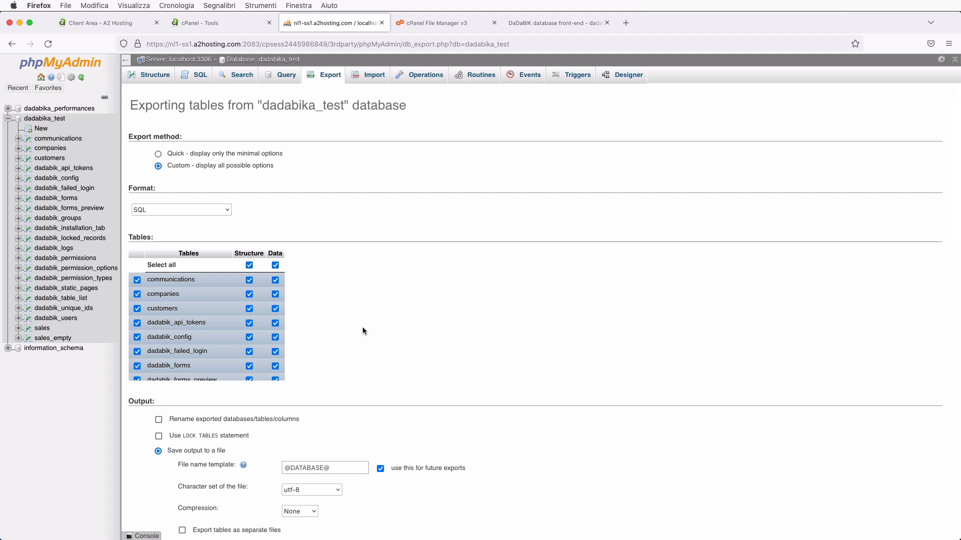
pyautogui.click(230, 24)
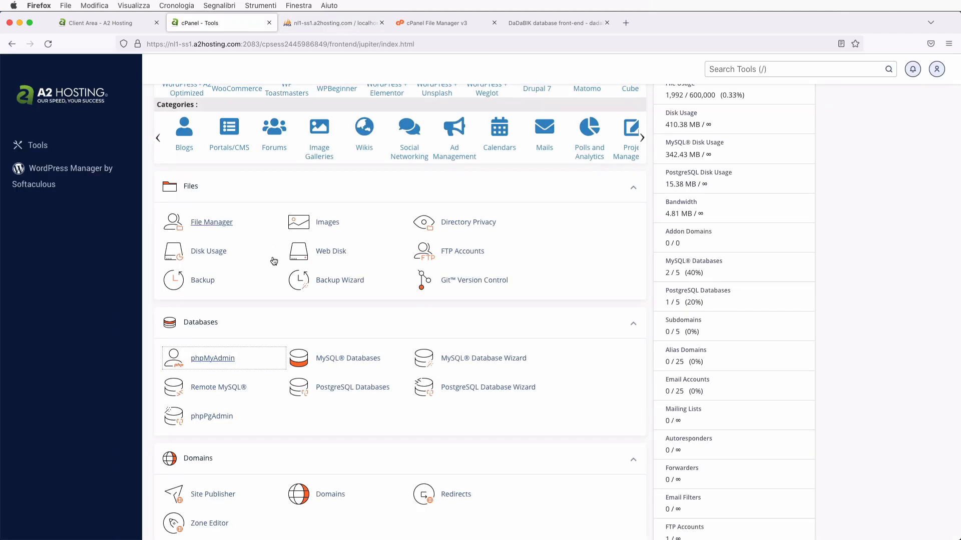
# - Download the dadabika_test database backup as dadabika_test(1).sql.gz from the Backup page
pyautogui.click(203, 281)
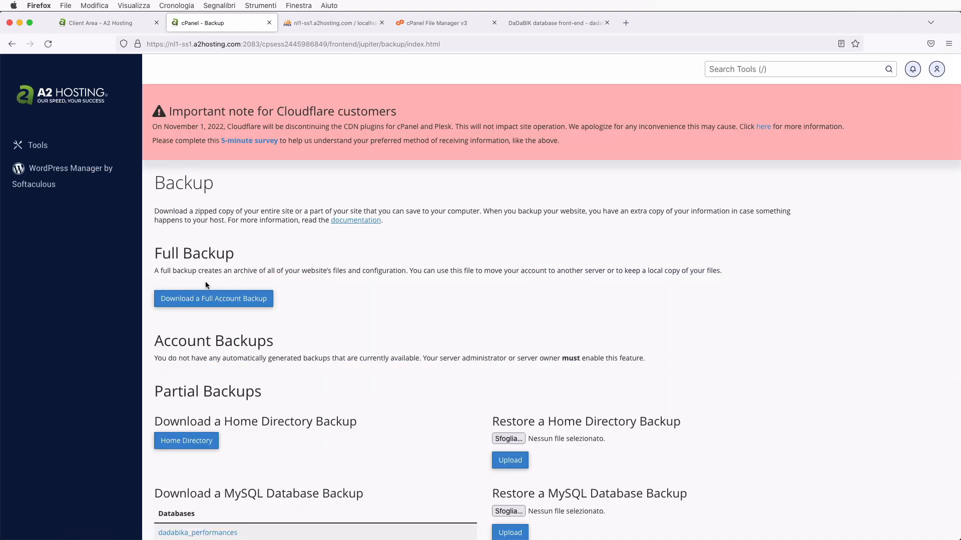
pyautogui.scroll(-5, 289, 370)
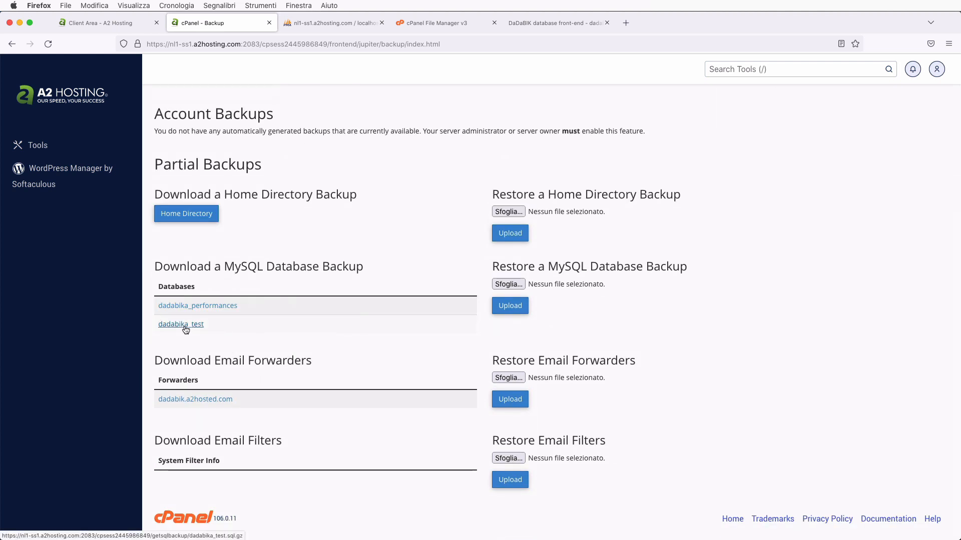
pyautogui.click(185, 329)
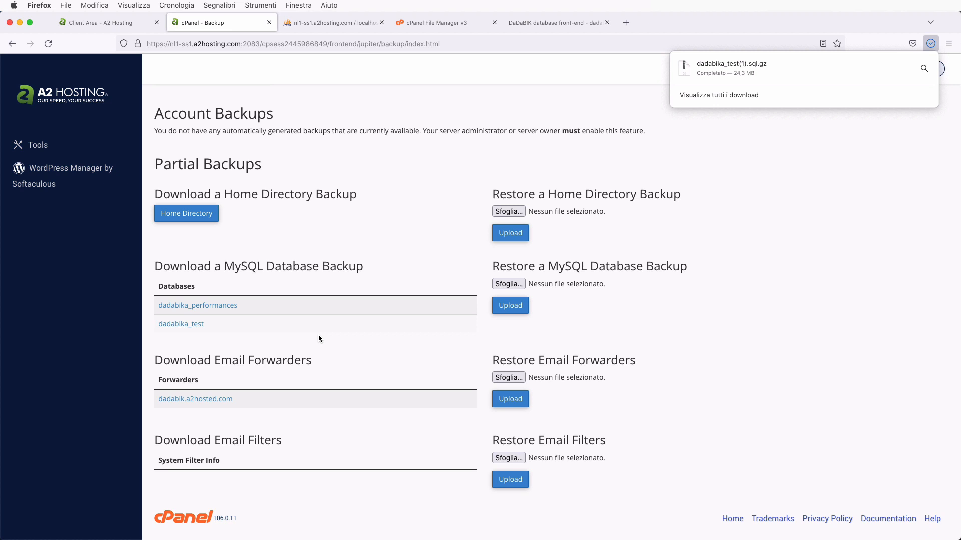
pyautogui.click(827, 269)
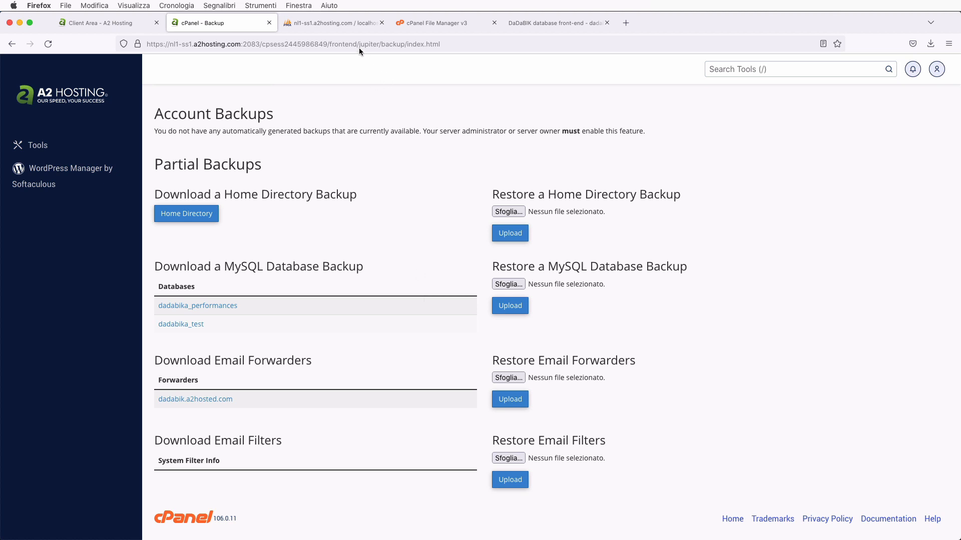
# - Open dadacrm in File Manager and select dadabik_11.8-Elba_enterprise.zip in the upgrade_tutorial Finder window
pyautogui.click(543, 25)
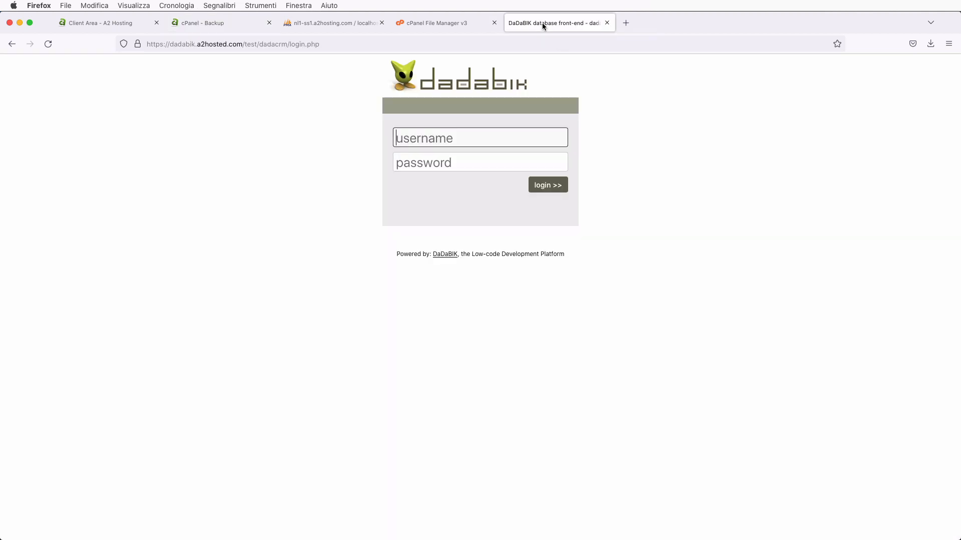
pyautogui.click(435, 24)
pyautogui.doubleClick(197, 145)
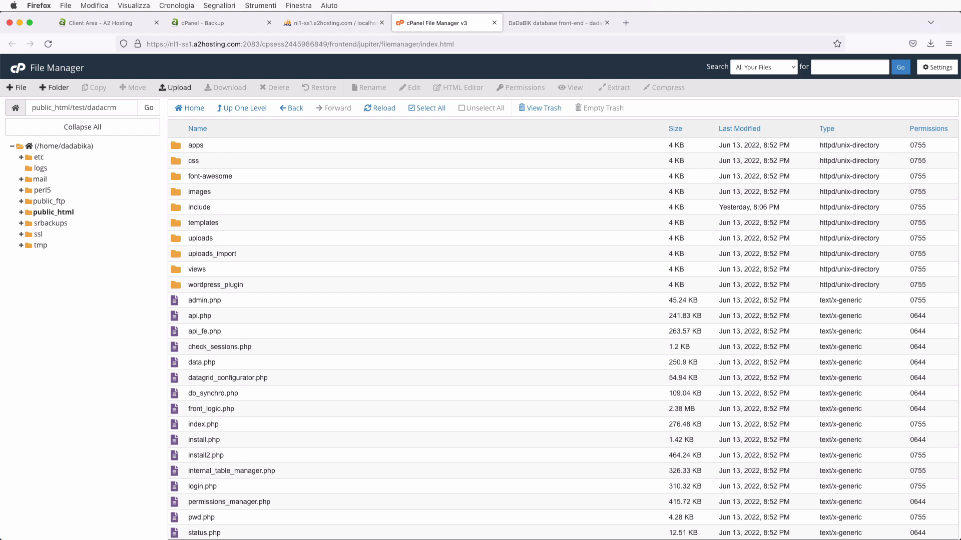
pyautogui.moveTo(960, 55); pyautogui.dragTo(550, 93)
pyautogui.click(373, 144)
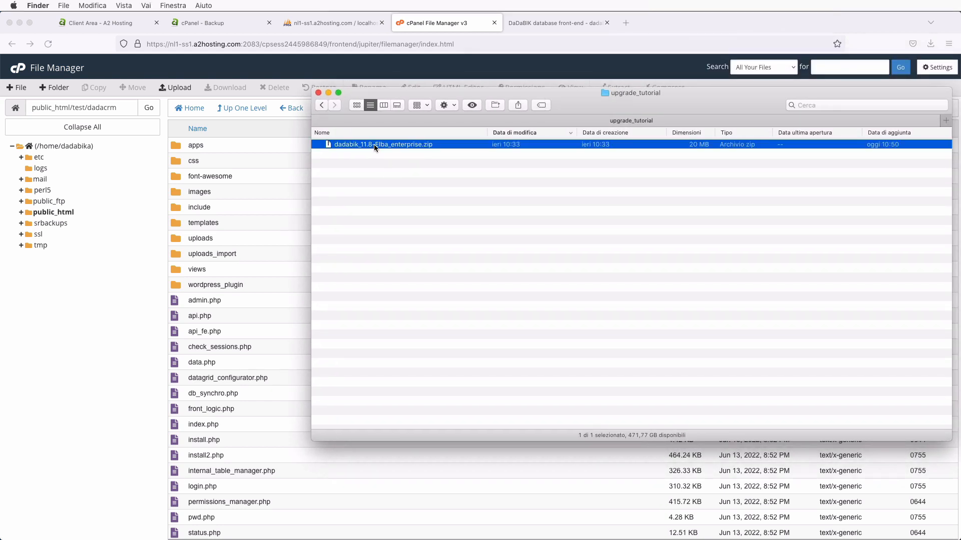
# - Extract dadabik_11.8-Elba_enterprise.zip and open its program_files folder
pyautogui.doubleClick(362, 146)
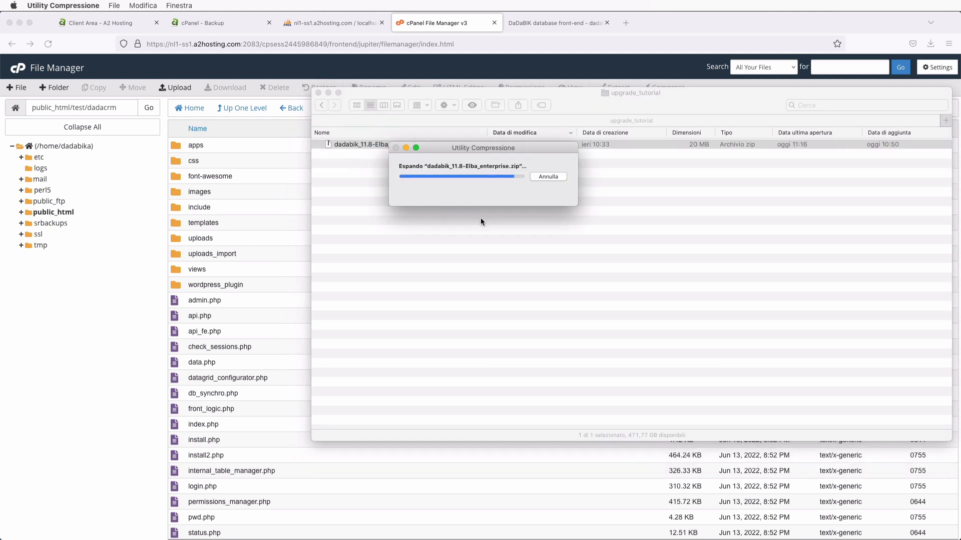
pyautogui.click(388, 175)
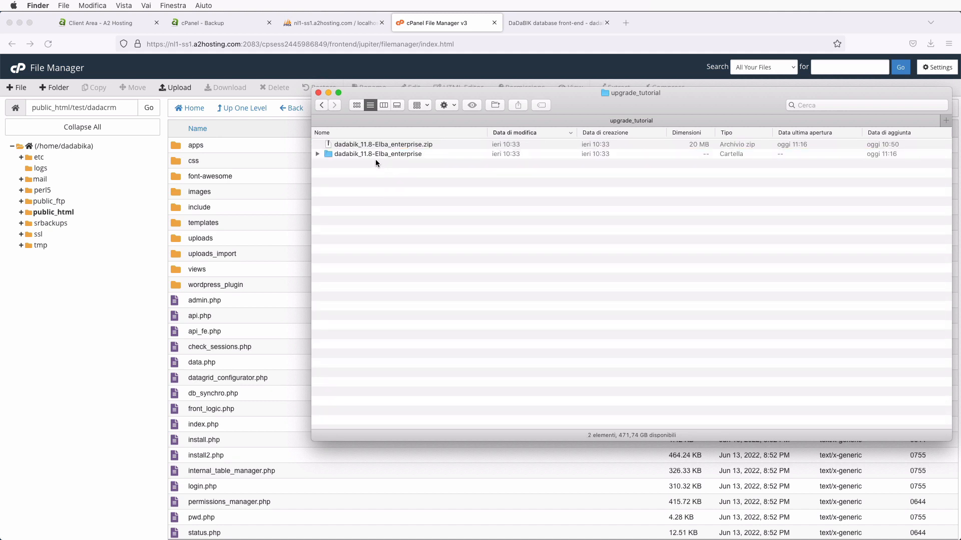
pyautogui.doubleClick(388, 154)
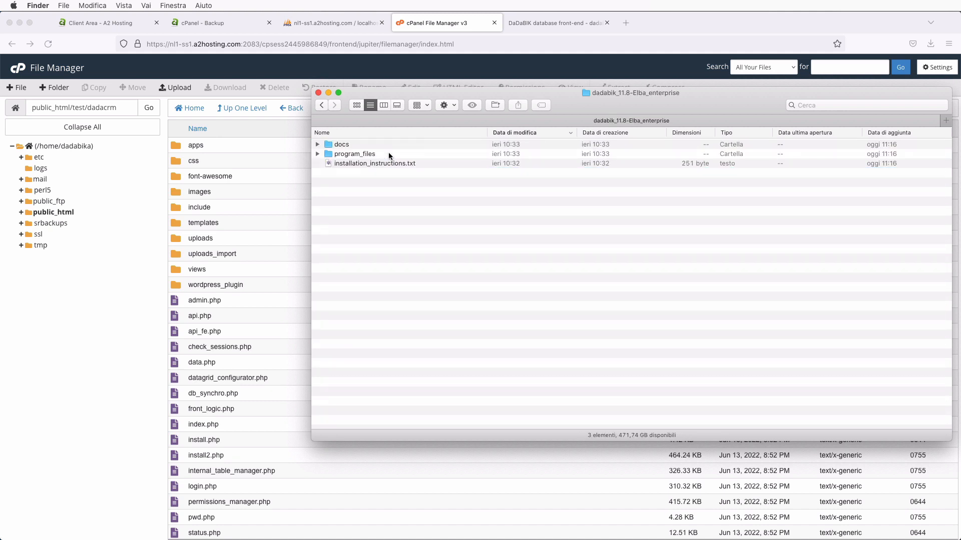
pyautogui.click(360, 154)
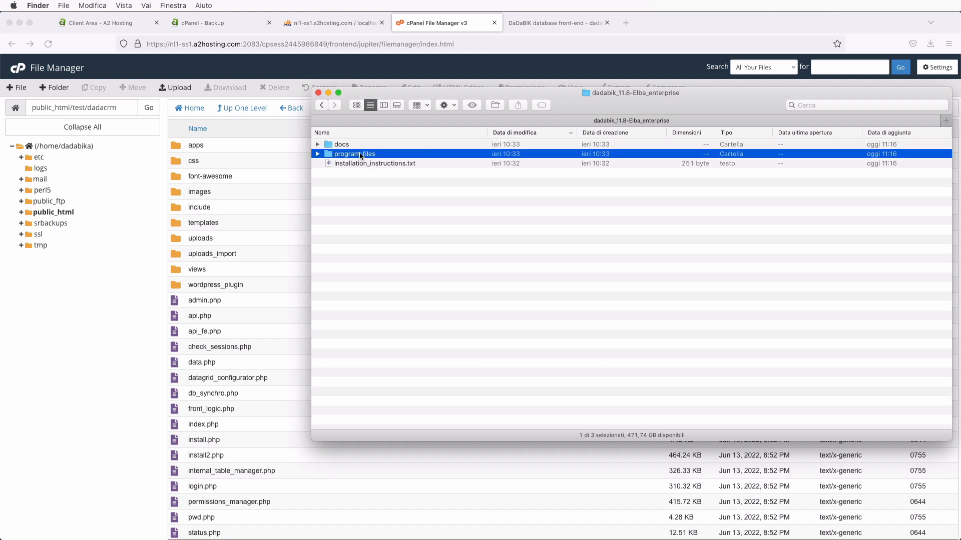
pyautogui.doubleClick(360, 155)
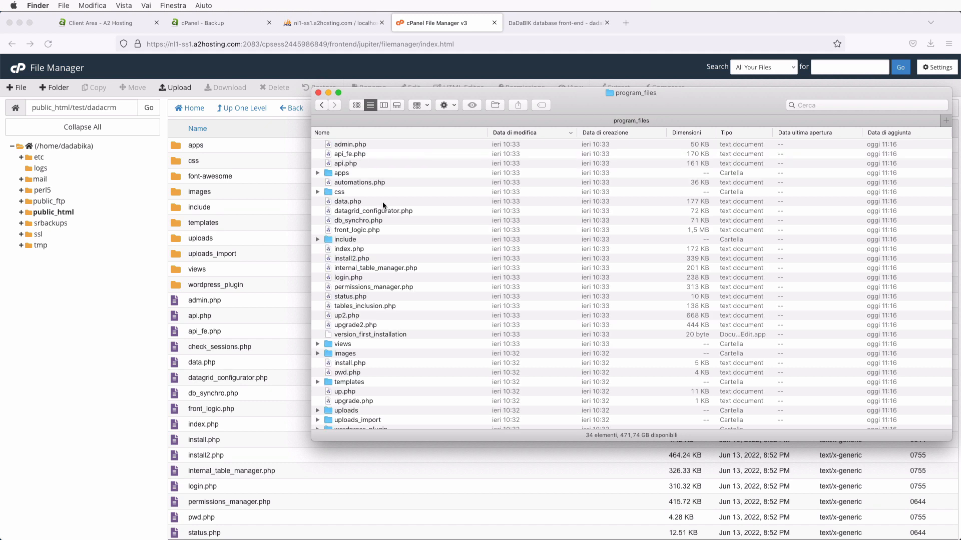
# - Sort program_files by name and select both up.php and up2.php
pyautogui.click(390, 295)
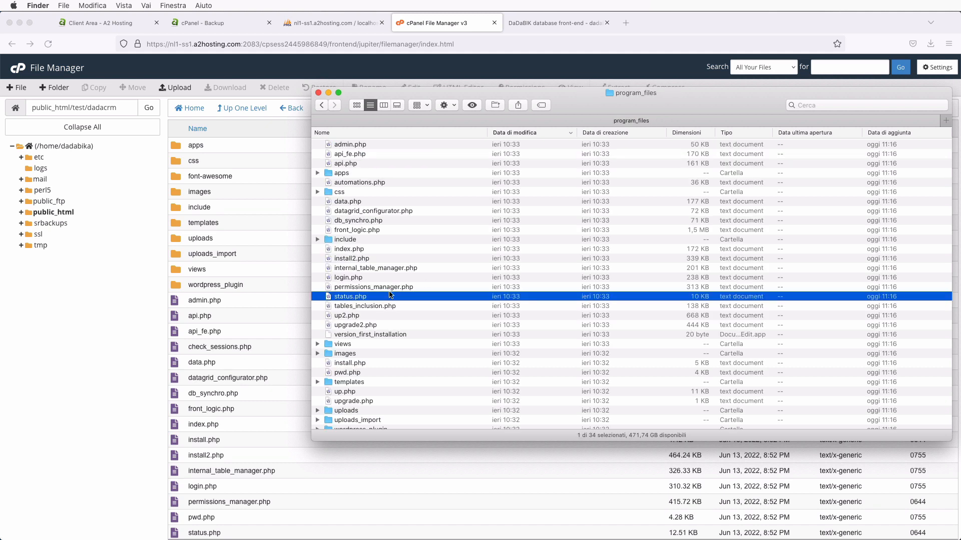
pyautogui.scroll(-3, 390, 296)
pyautogui.click(356, 284)
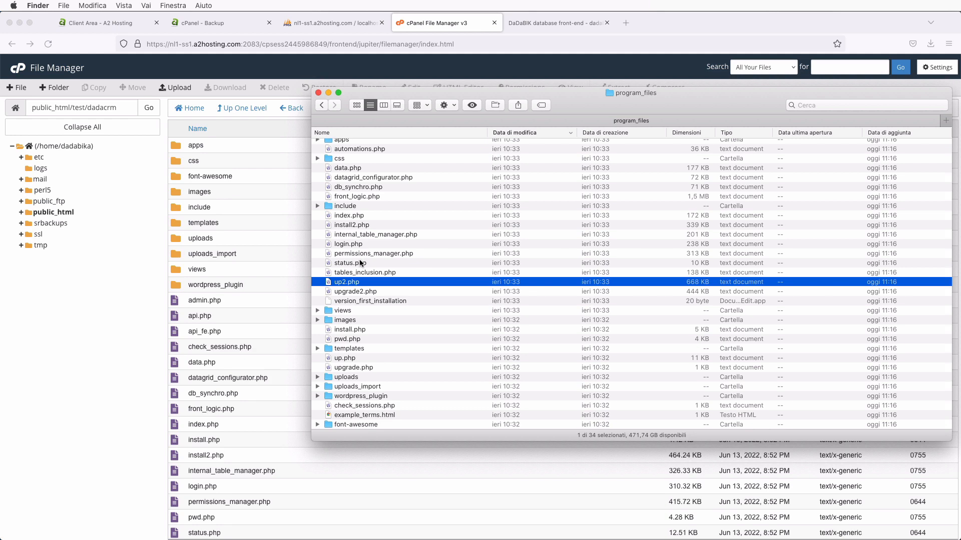
pyautogui.click(364, 132)
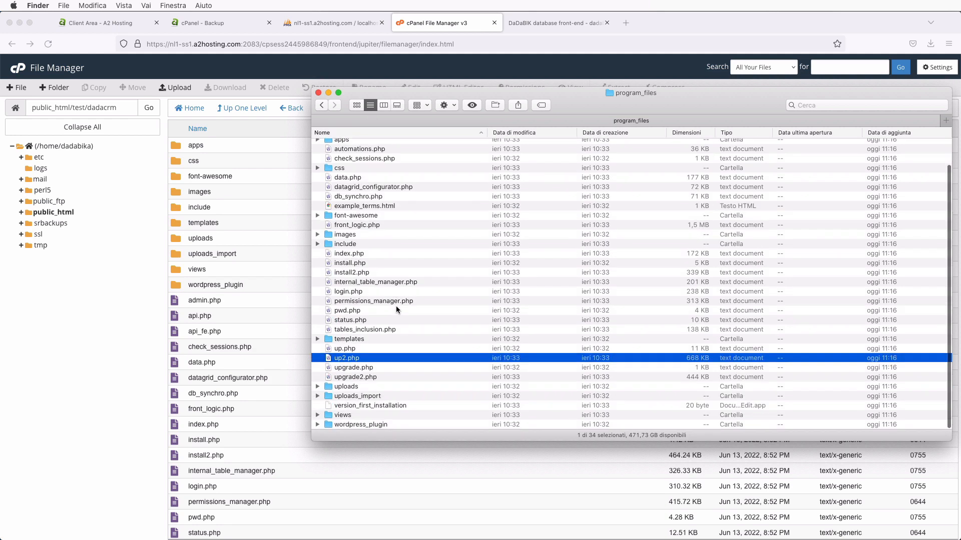
pyautogui.keyDown('super'); pyautogui.click(340, 350); pyautogui.keyUp('super')
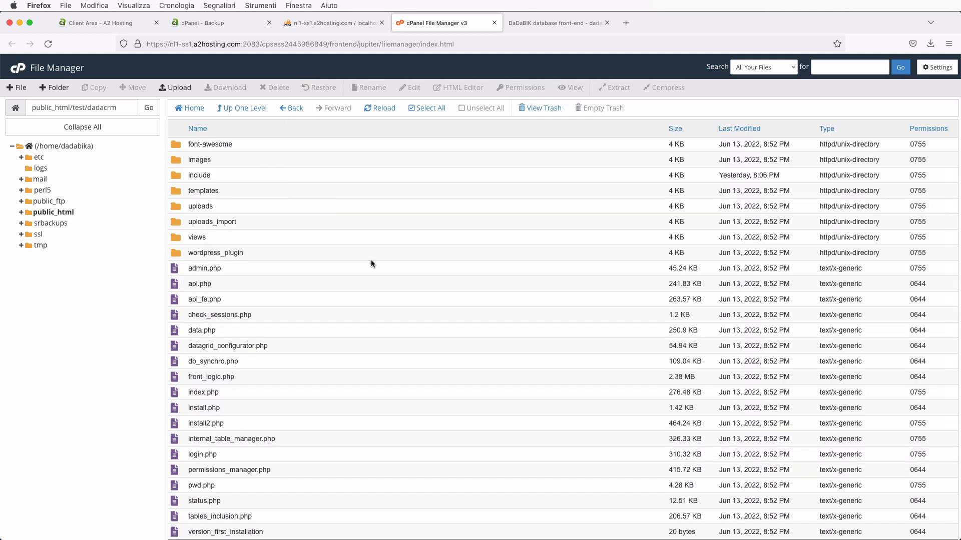
# - Upload up.php and up2.php to public_html/test/dadacrm through the File Manager upload page
pyautogui.click(177, 89)
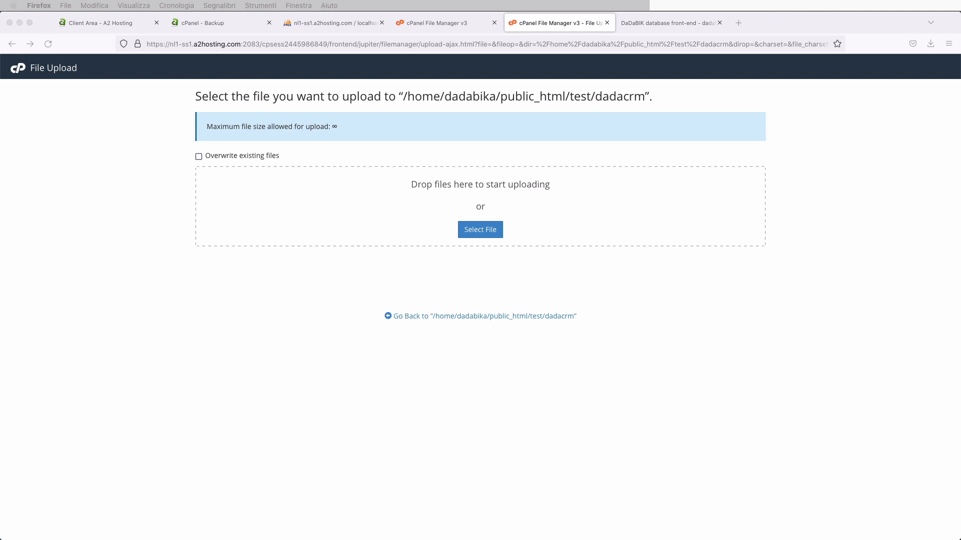
pyautogui.moveTo(586, 393); pyautogui.dragTo(528, 200)
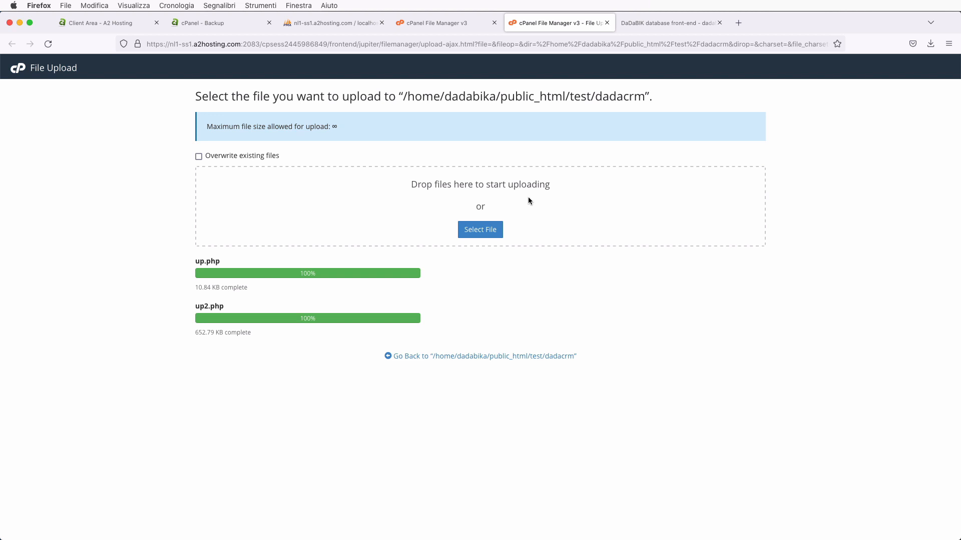
pyautogui.click(672, 23)
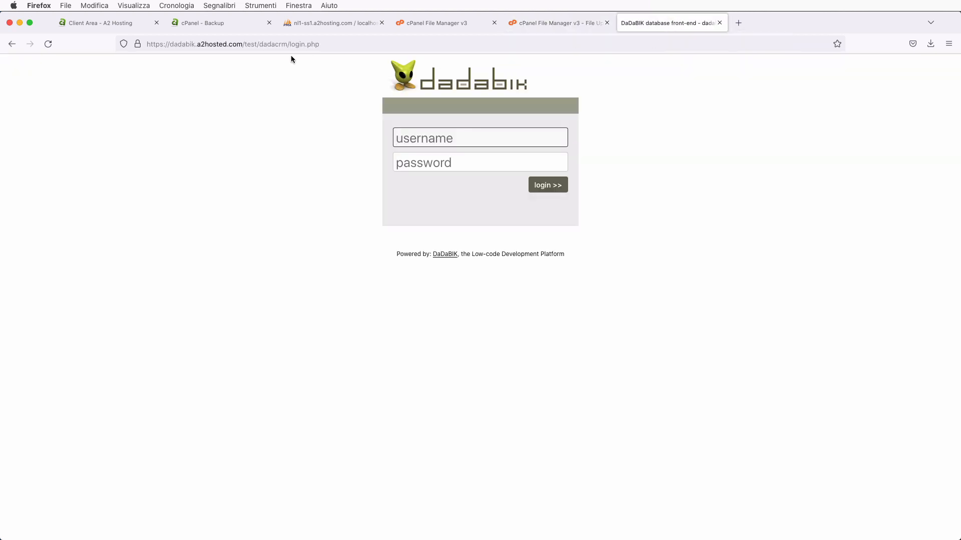
# - Load up.php instead of login.php and continue past the requirements check to Step 2/4
pyautogui.doubleClick(301, 44)
pyautogui.moveTo(301, 44); pyautogui.dragTo(338, 44)
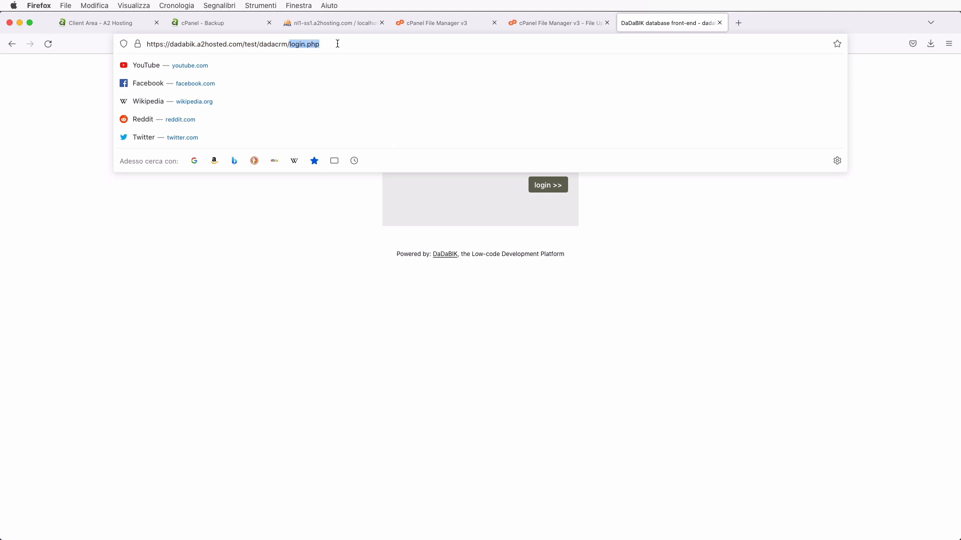
pyautogui.press('BackSpace')
pyautogui.write('up.php')
pyautogui.press('Return')
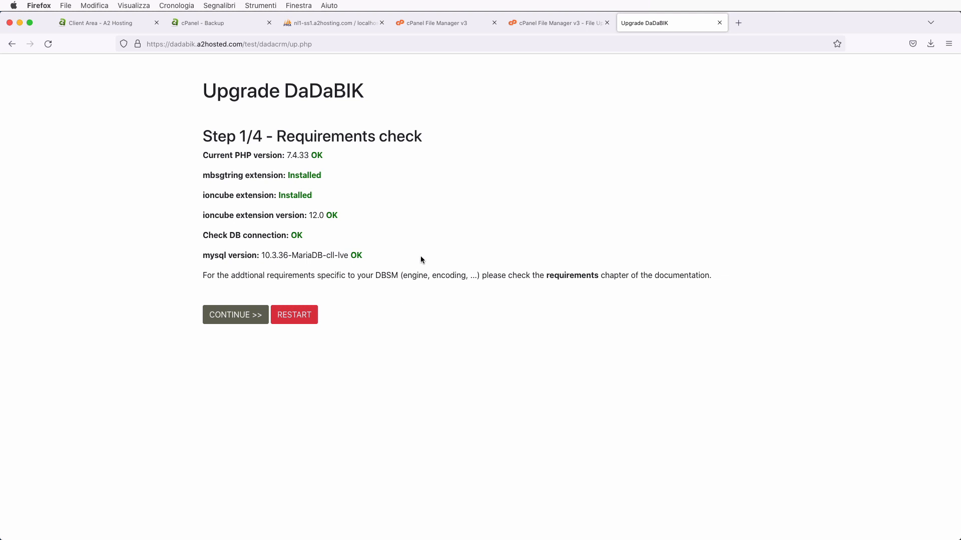
pyautogui.click(241, 316)
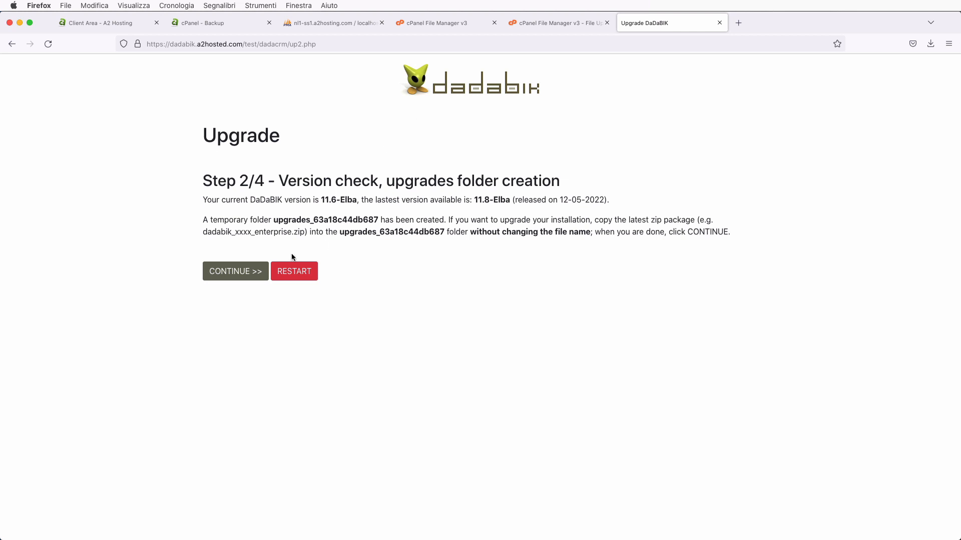
pyautogui.click(422, 25)
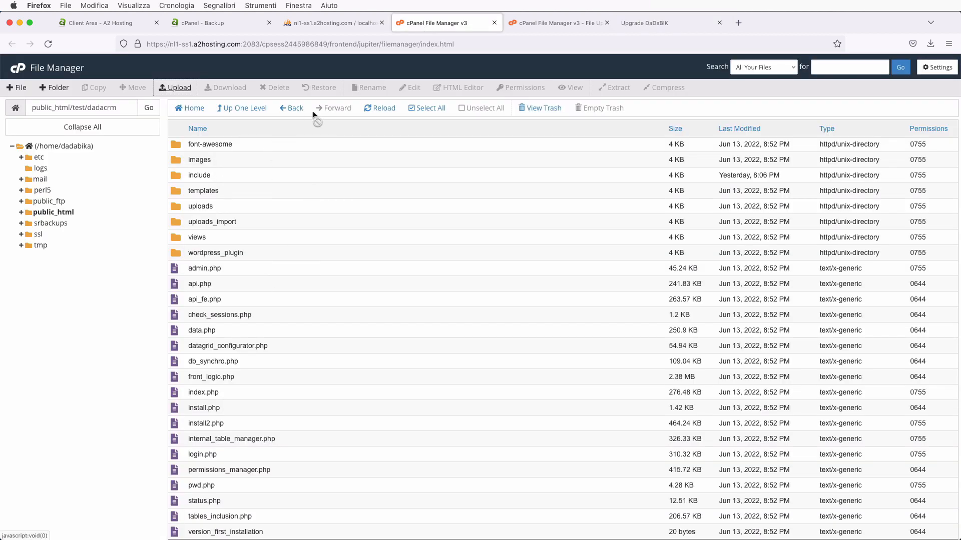
# - Refresh the dadacrm listing and open the new upgrades_63a18c44db687 folder
pyautogui.click(380, 106)
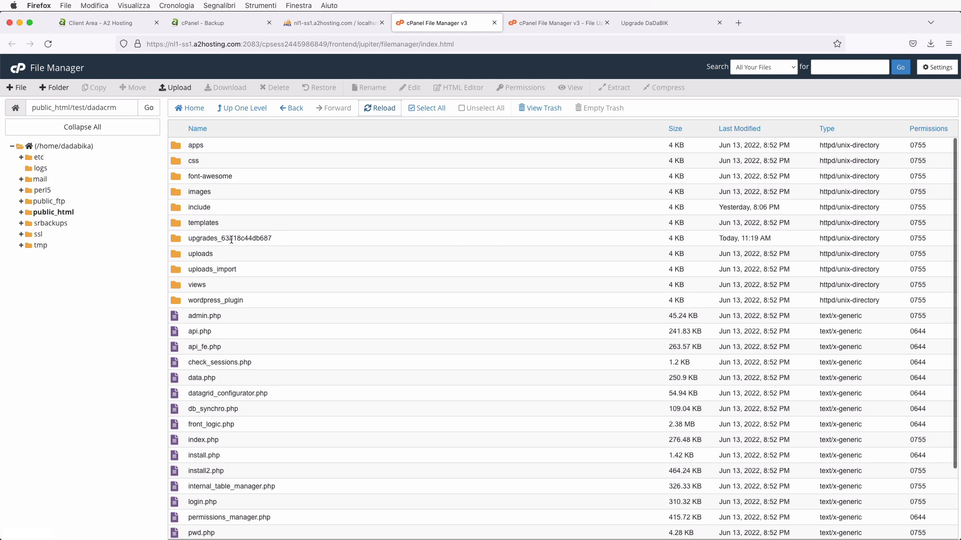
pyautogui.doubleClick(178, 239)
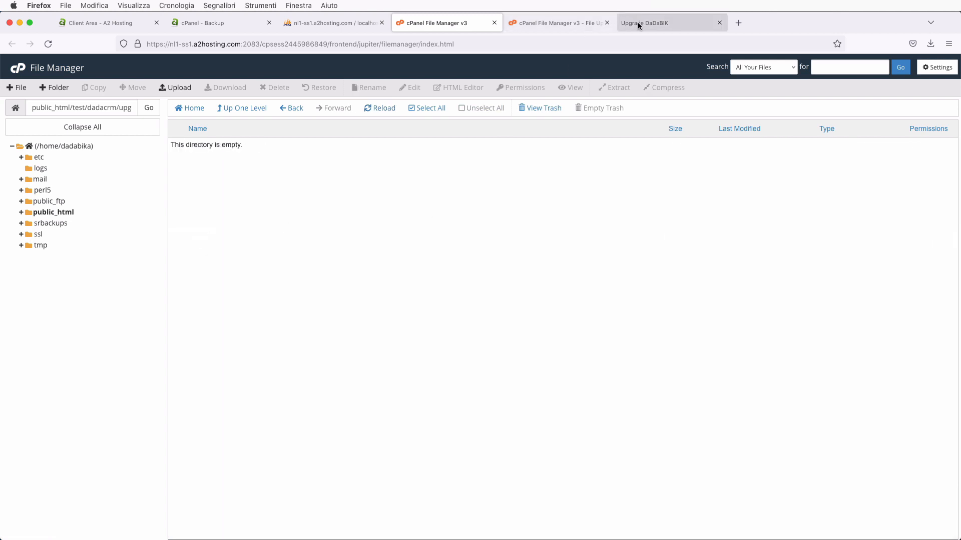
pyautogui.click(639, 25)
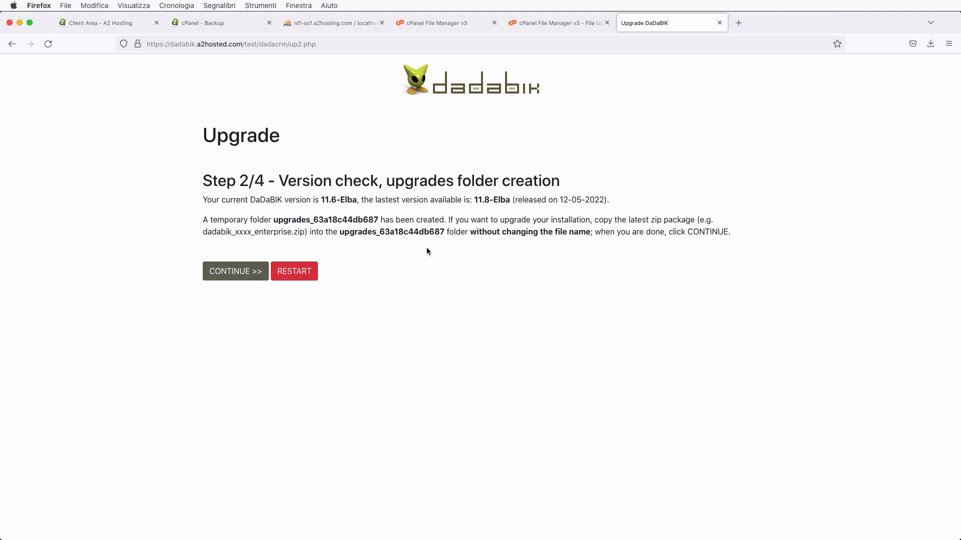
pyautogui.click(423, 25)
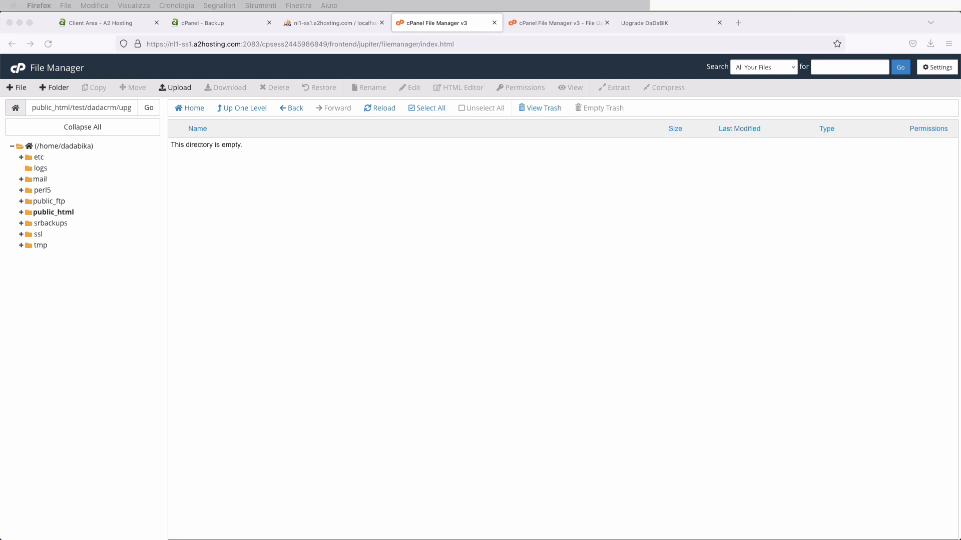
# - Upload dadabik_11.8-Elba_enterprise.zip from Finder into upgrades_63a18c44db687
pyautogui.moveTo(960, 164); pyautogui.dragTo(738, 127)
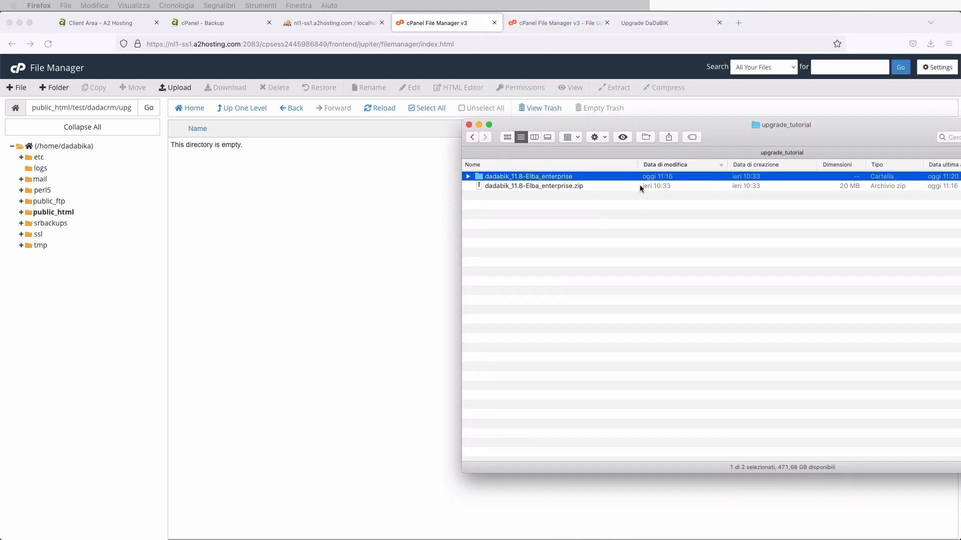
pyautogui.click(549, 184)
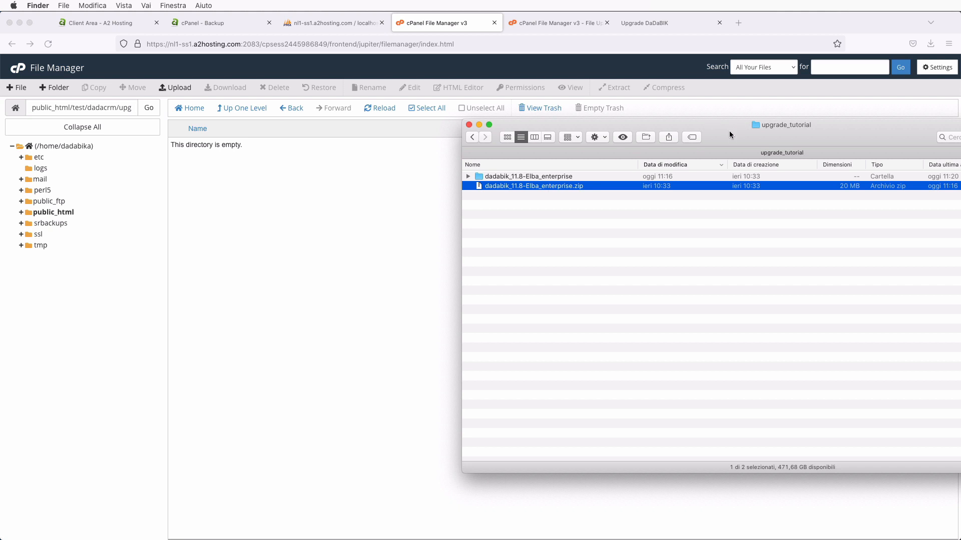
pyautogui.moveTo(730, 132); pyautogui.dragTo(960, 131)
pyautogui.click(363, 281)
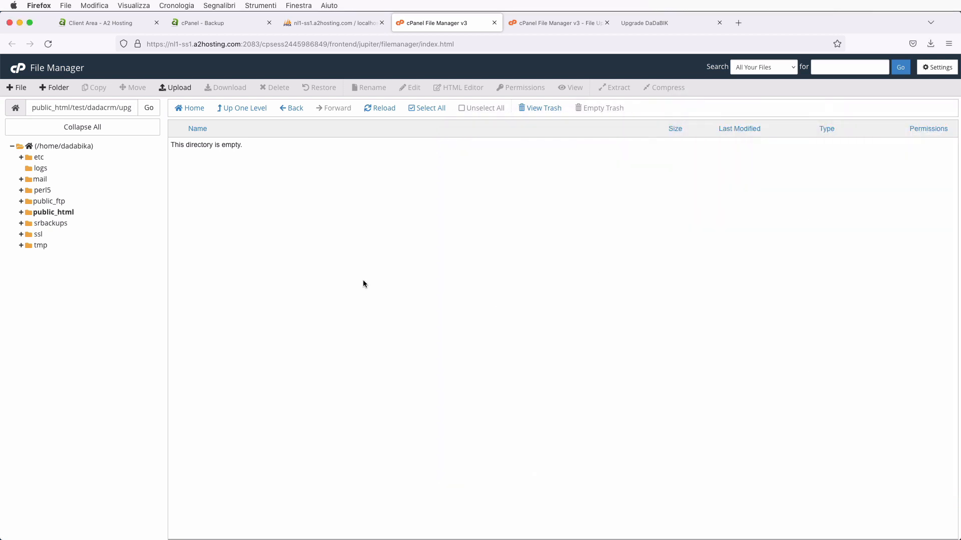
pyautogui.click(175, 88)
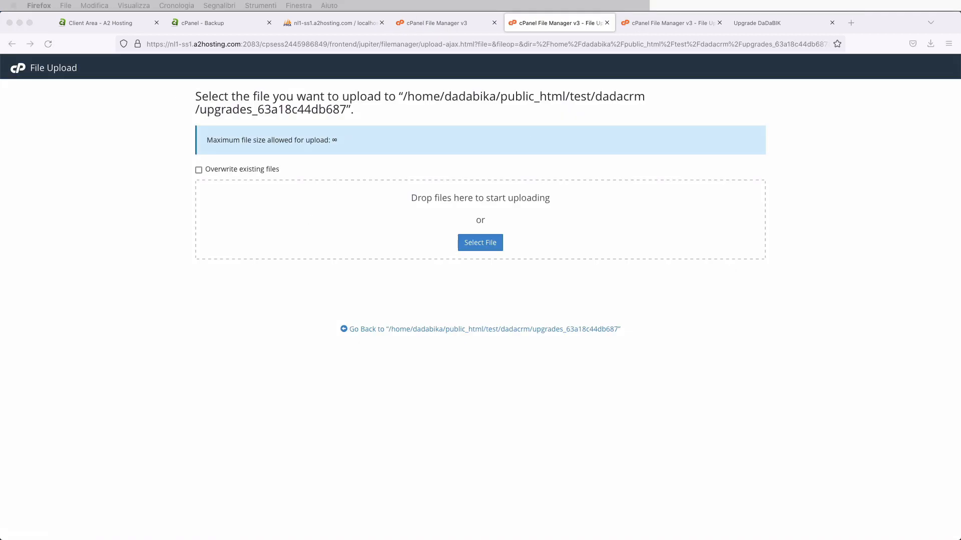
pyautogui.moveTo(691, 301); pyautogui.dragTo(538, 212)
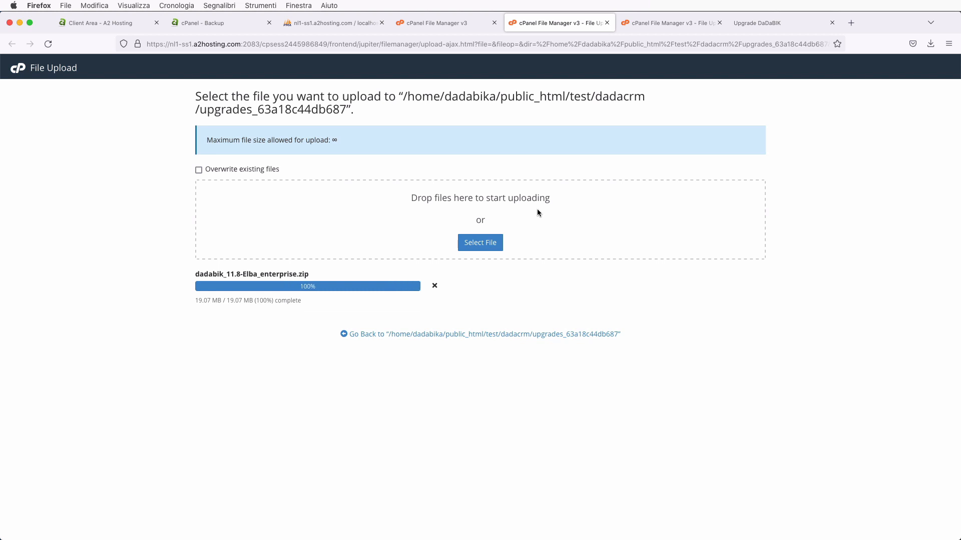
# - Refresh the upgrades folder until the 19.07 MB zip appears in the listing
pyautogui.click(458, 24)
pyautogui.click(380, 111)
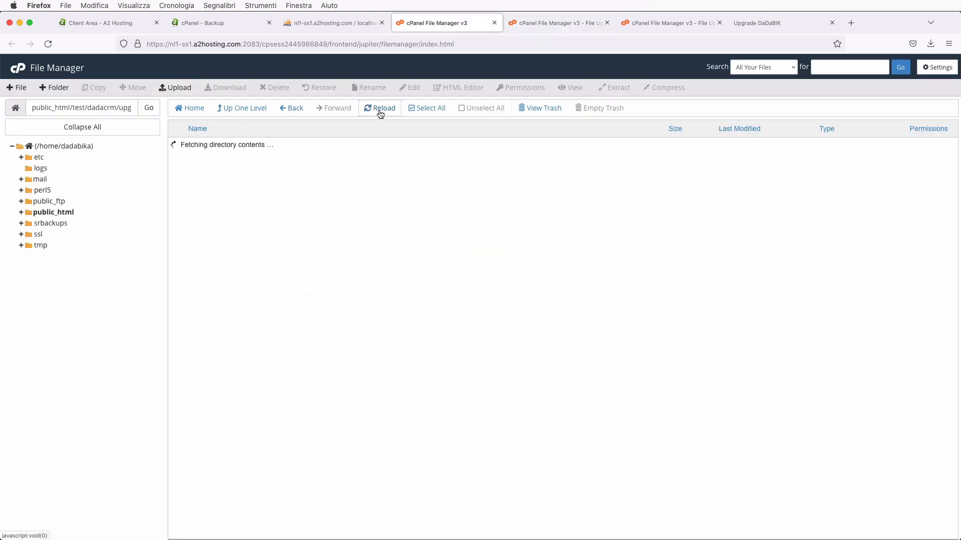
pyautogui.click(380, 110)
pyautogui.click(381, 110)
pyautogui.click(380, 110)
pyautogui.click(544, 24)
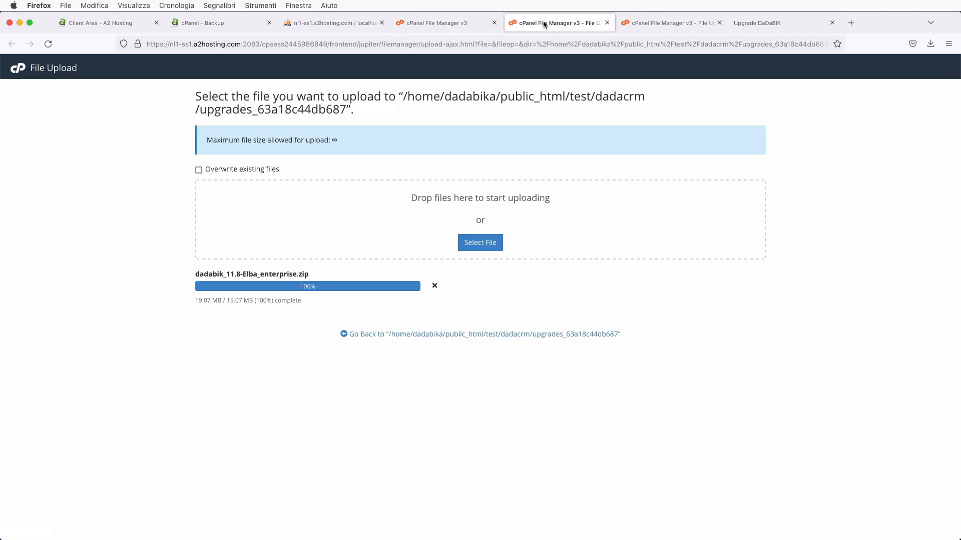
pyautogui.click(459, 25)
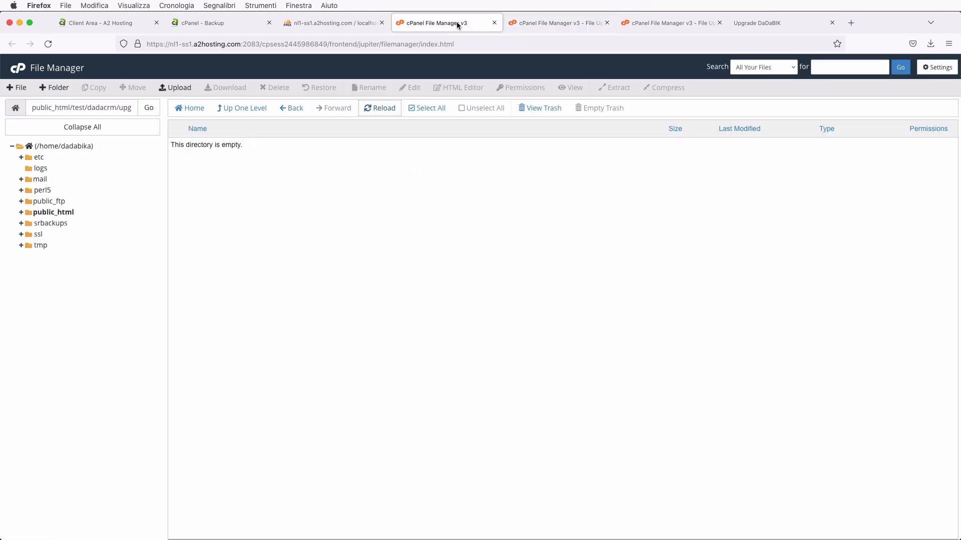
pyautogui.click(384, 115)
pyautogui.click(384, 114)
pyautogui.click(245, 106)
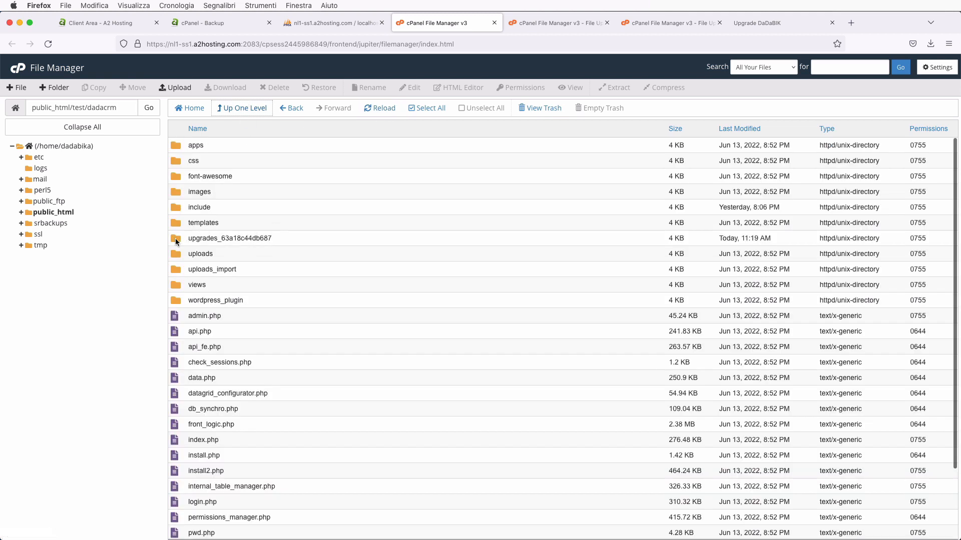
pyautogui.doubleClick(176, 240)
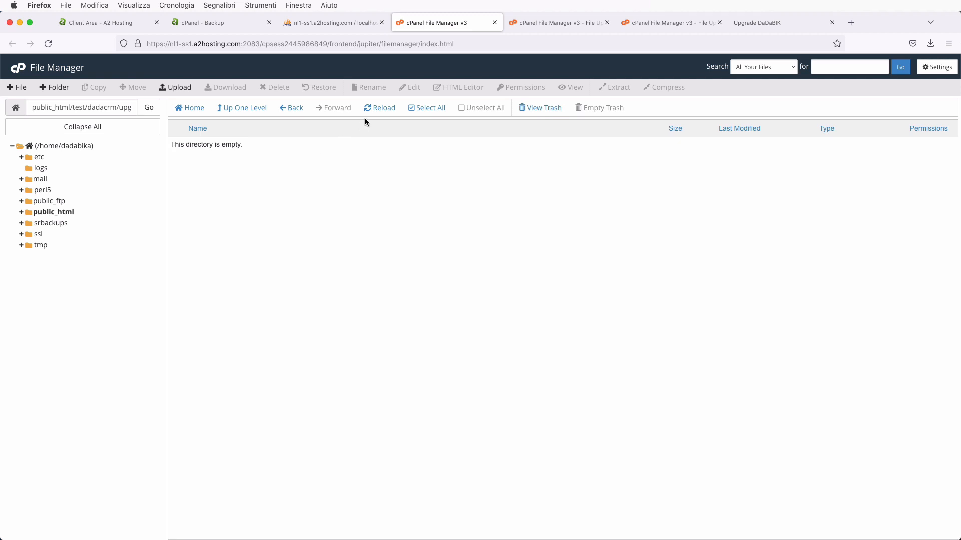
pyautogui.click(380, 107)
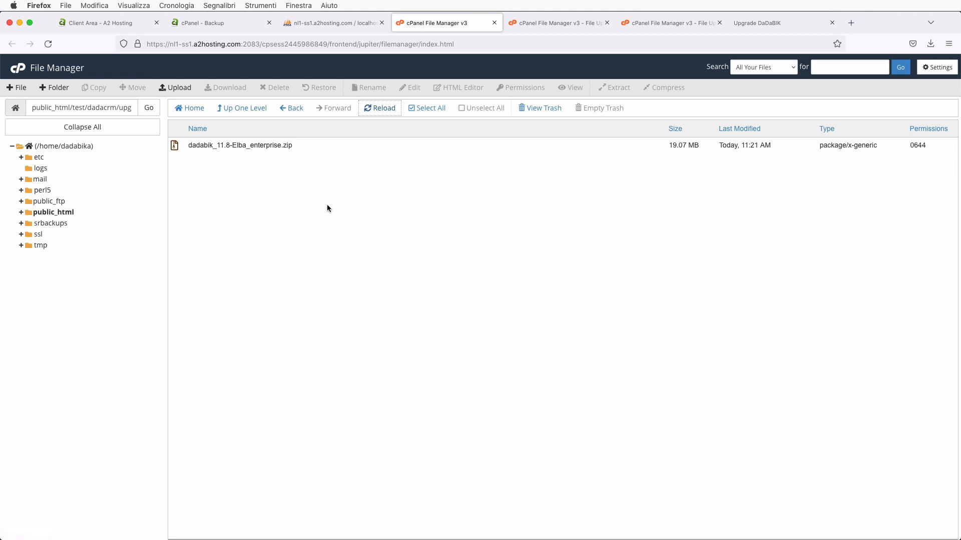
pyautogui.click(739, 21)
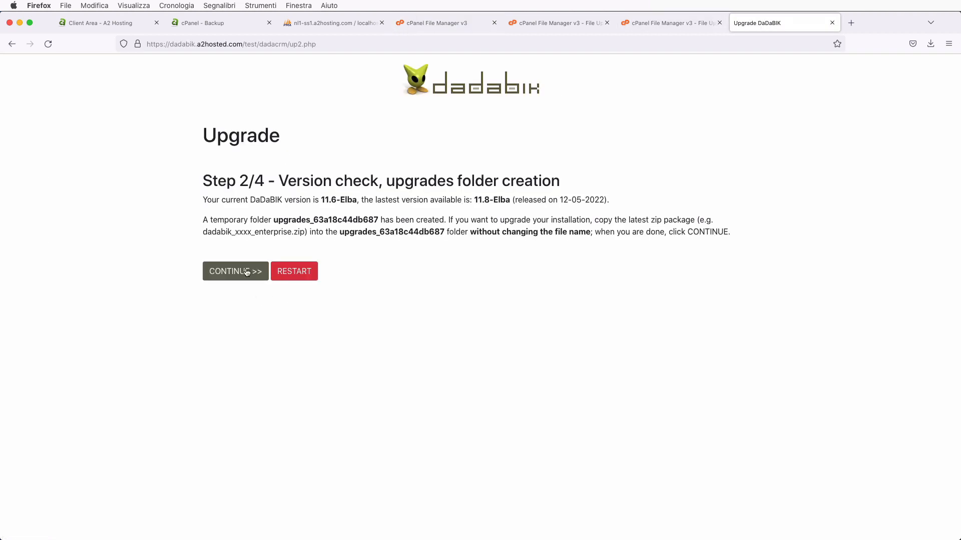
# - Continue to Step 3/4, confirming the 11.8-Elba enterprise zip was found, and scroll the license terms
pyautogui.click(246, 272)
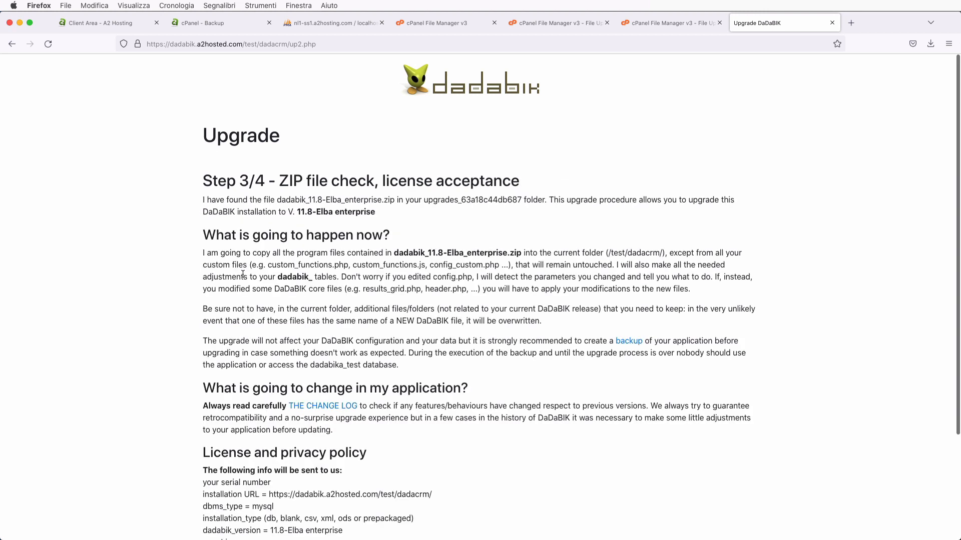
pyautogui.scroll(-2, 243, 275)
pyautogui.scroll(-1, 242, 275)
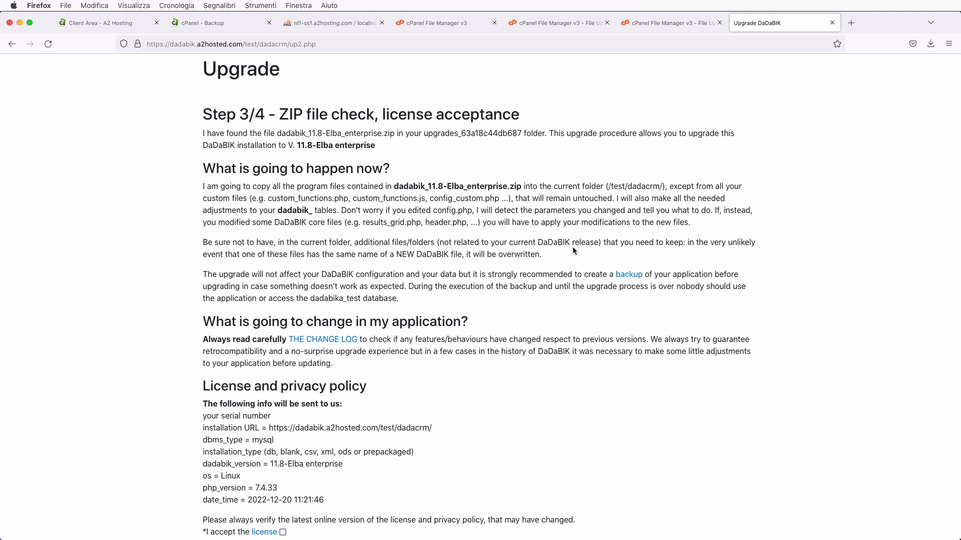
pyautogui.click(330, 23)
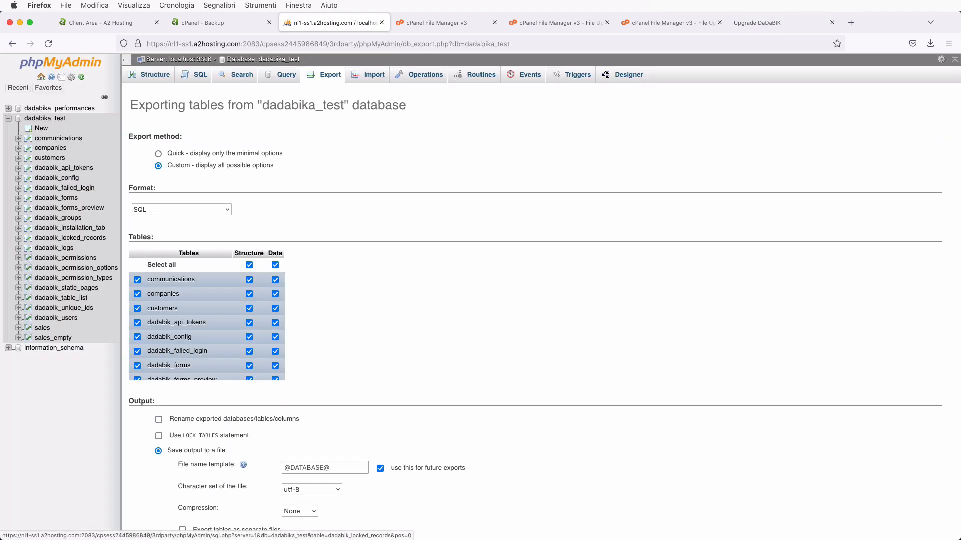
pyautogui.click(749, 24)
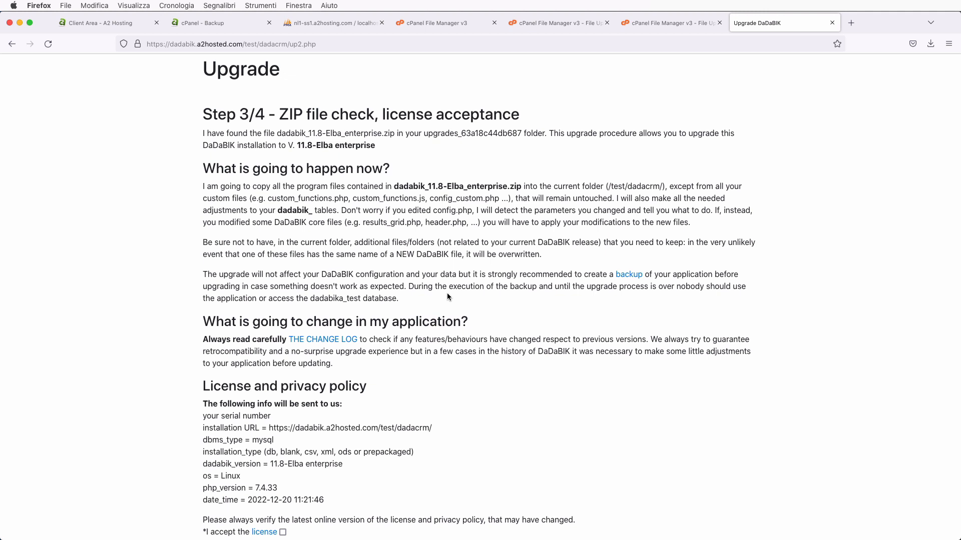
# - Open the change log and read the December 5, 2022 V. 11.8 Elba release notes
pyautogui.scroll(-2, 448, 297)
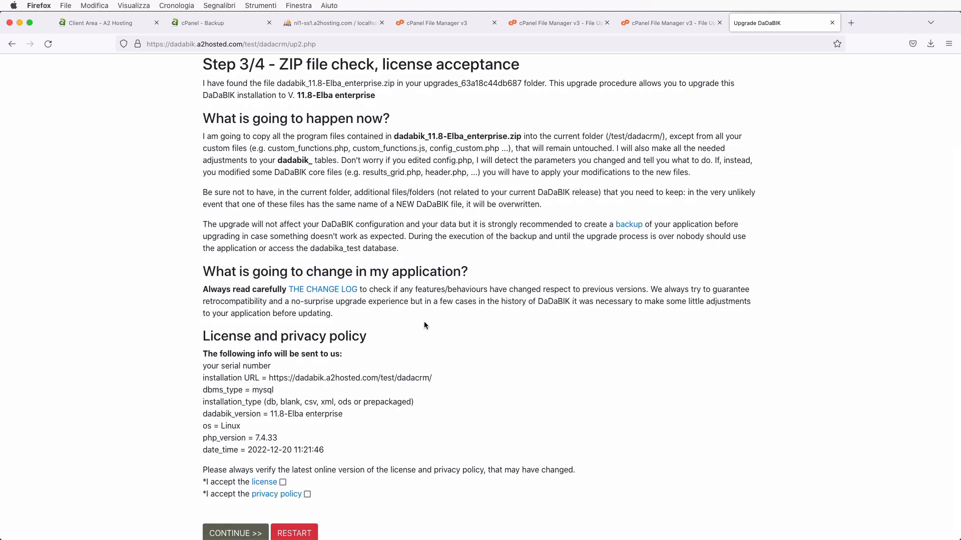
pyautogui.click(325, 290)
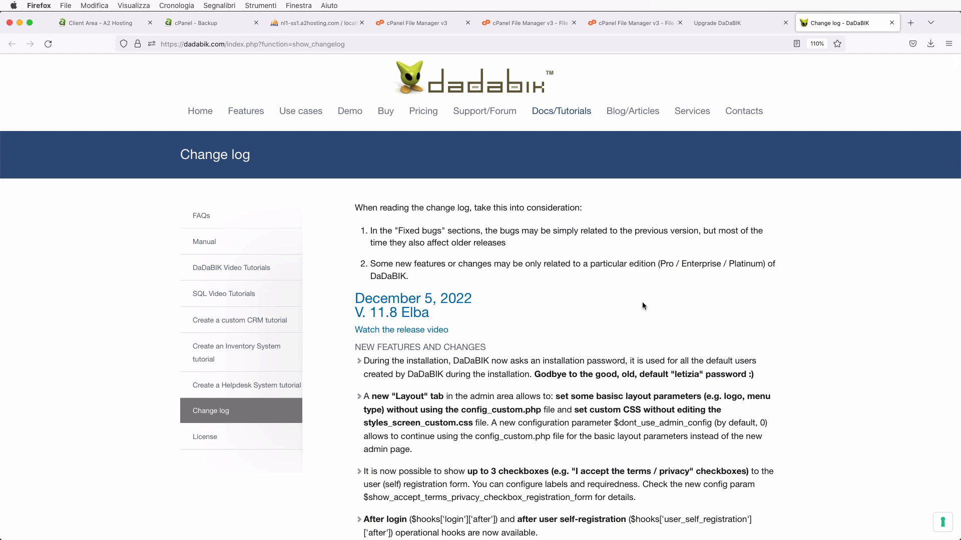
pyautogui.scroll(-8, 642, 306)
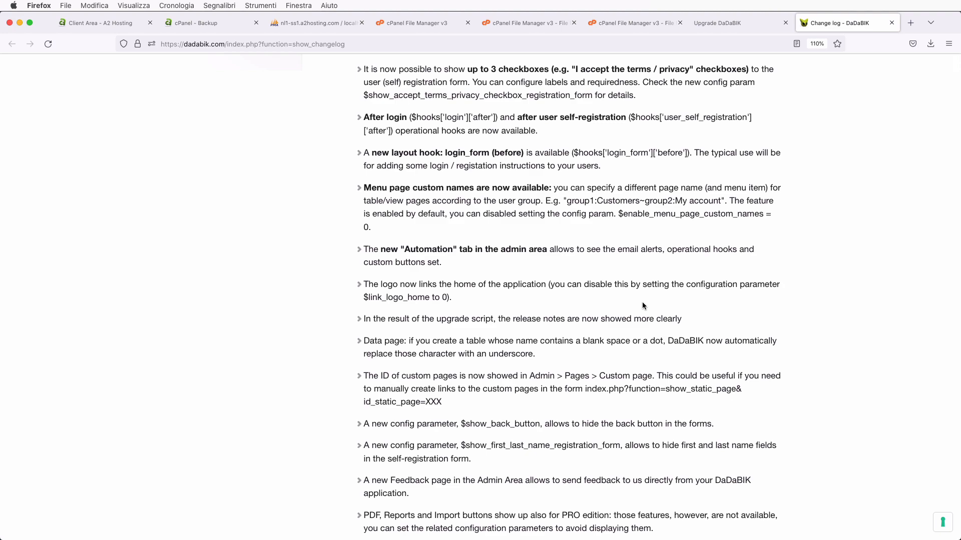
pyautogui.scroll(-9, 643, 306)
pyautogui.scroll(15, 643, 305)
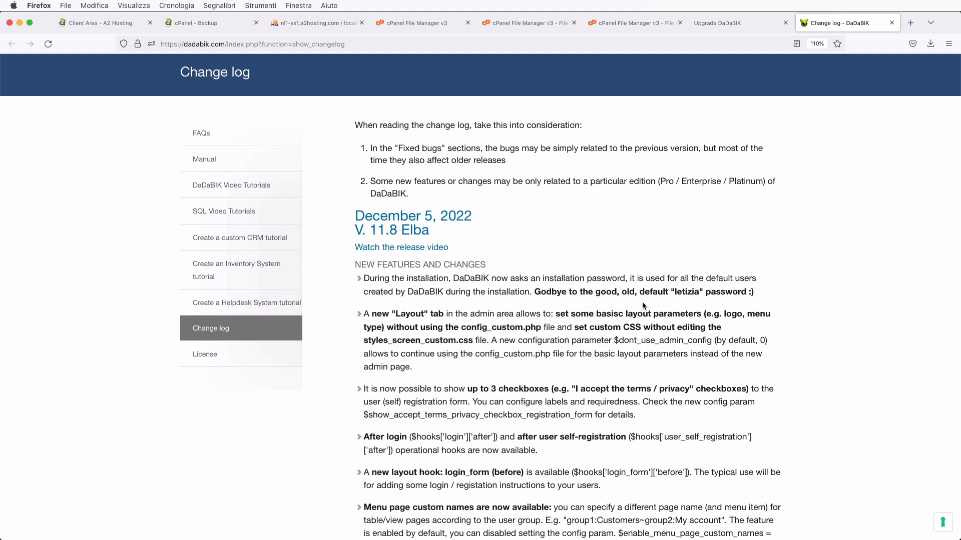
# - Tick the license and privacy policy boxes and continue to Step 4/4 to copy files and update tables
pyautogui.click(719, 23)
pyautogui.scroll(-1, 538, 210)
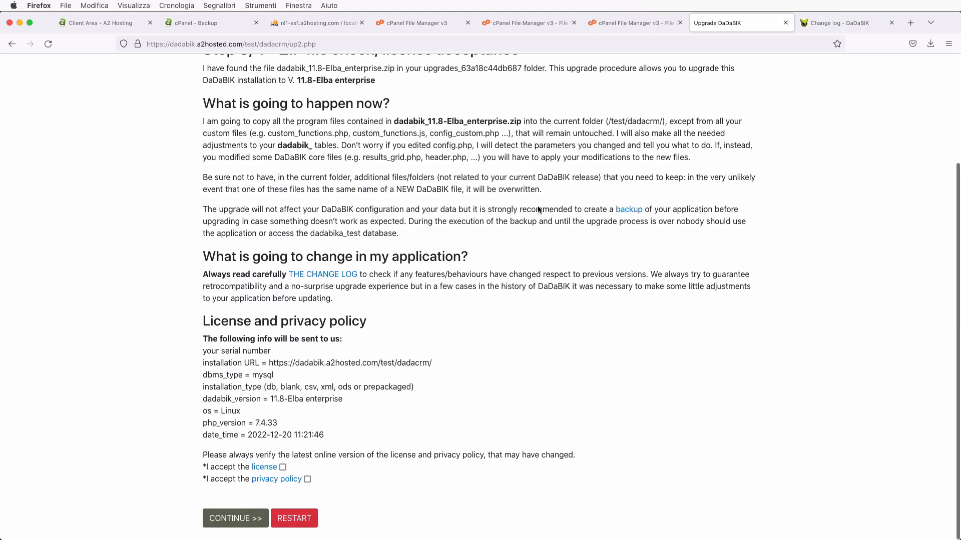
pyautogui.scroll(1, 539, 210)
pyautogui.click(283, 472)
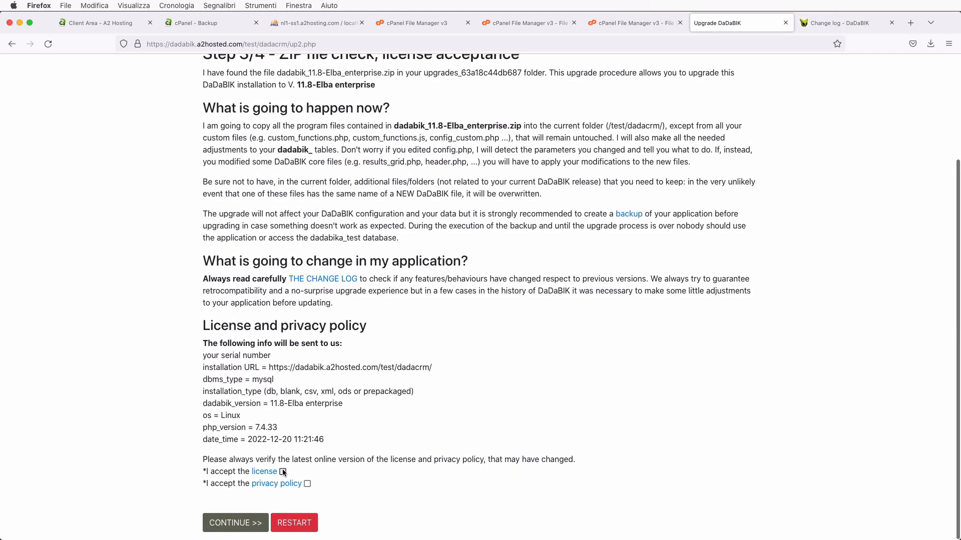
pyautogui.click(307, 484)
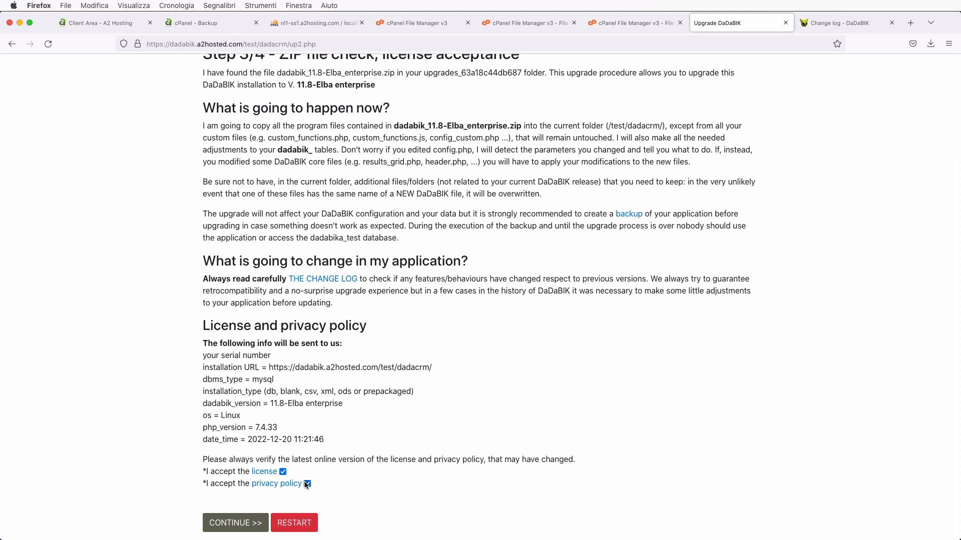
pyautogui.click(248, 523)
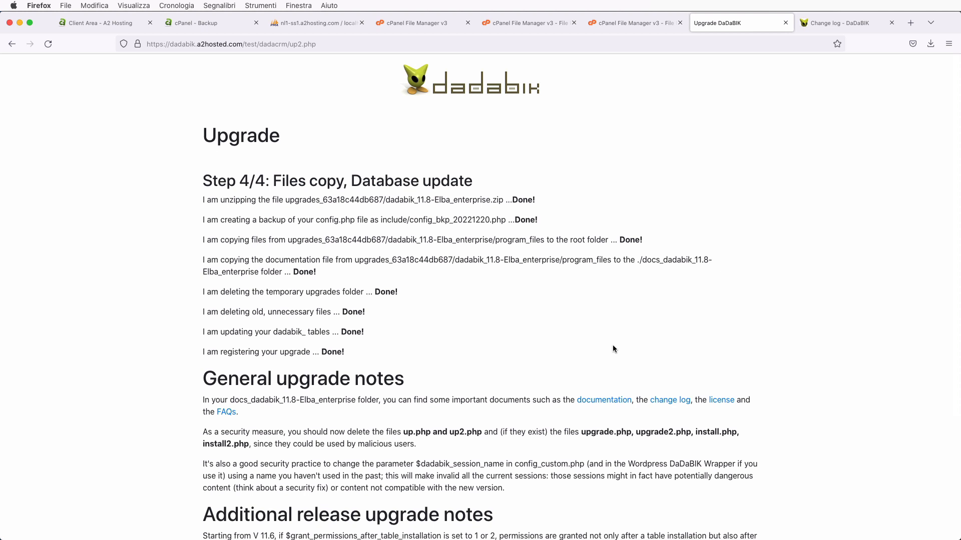
# - Scroll through the General upgrade notes, then view dadacrm's files including up.php and install.php
pyautogui.scroll(-2, 613, 346)
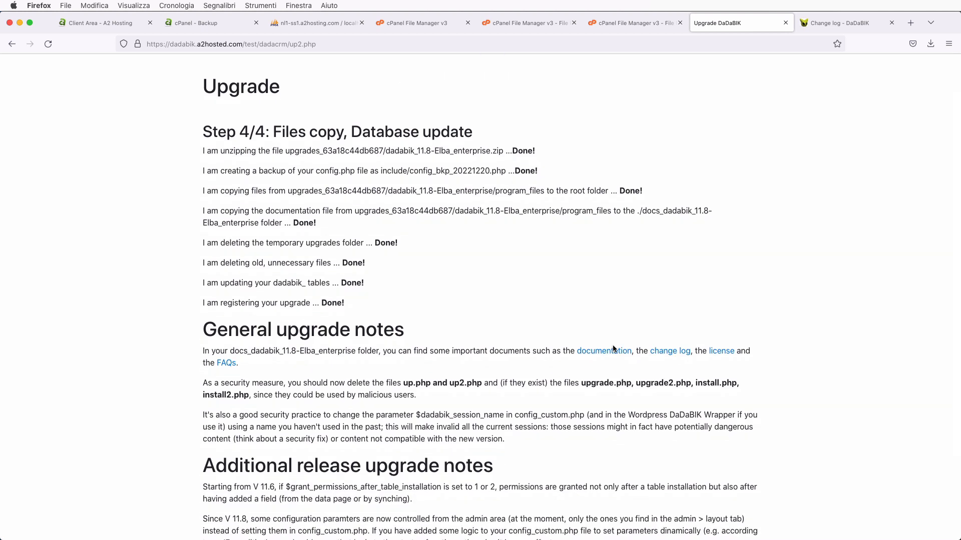
pyautogui.scroll(-5, 615, 349)
pyautogui.scroll(7, 615, 349)
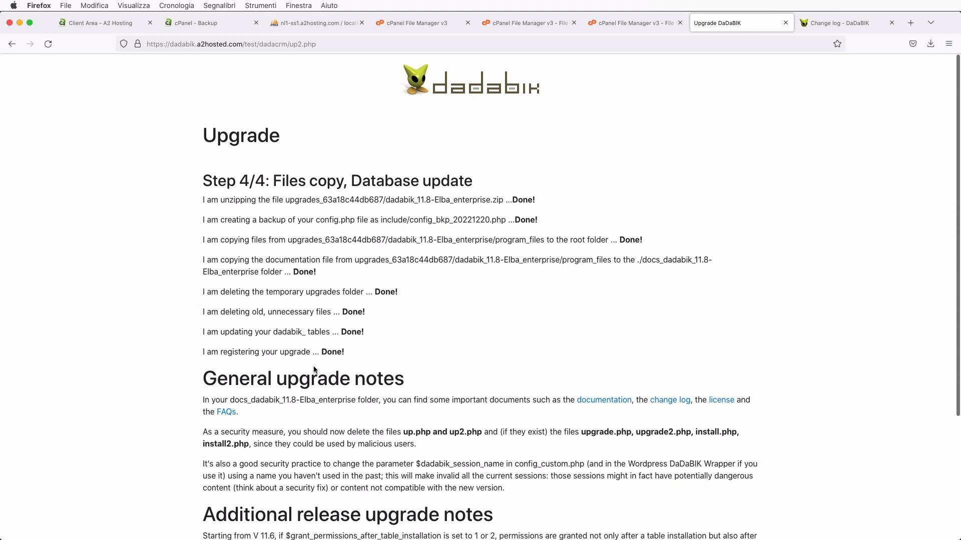
pyautogui.scroll(-2, 315, 370)
pyautogui.scroll(-2, 314, 367)
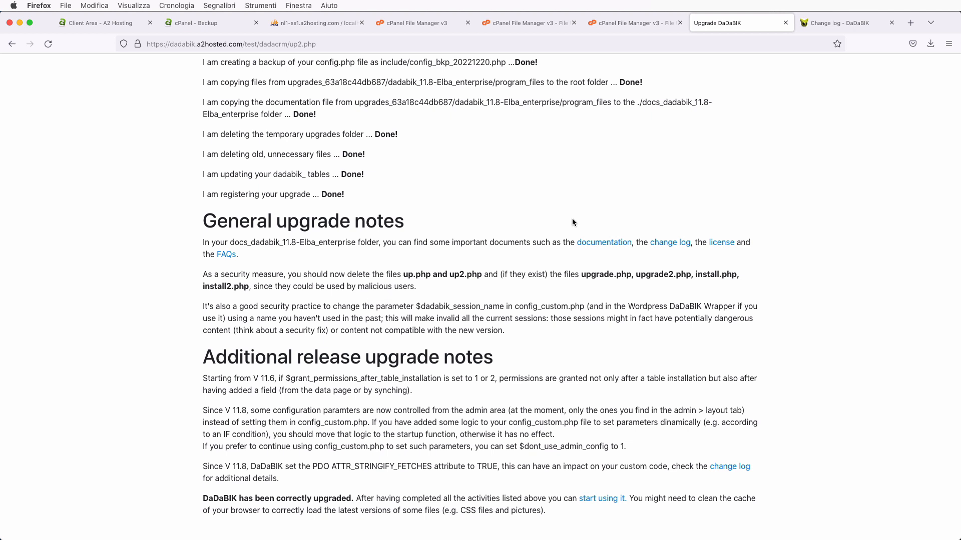
pyautogui.click(405, 23)
pyautogui.scroll(-2, 317, 335)
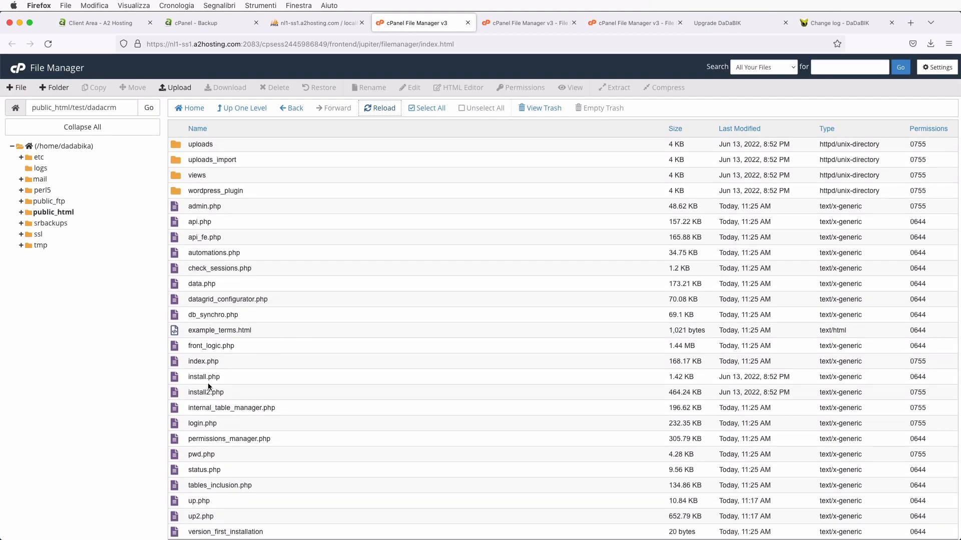
# - Permanently delete install.php and install2.php from dadacrm, skipping the trash
pyautogui.rightClick(174, 379)
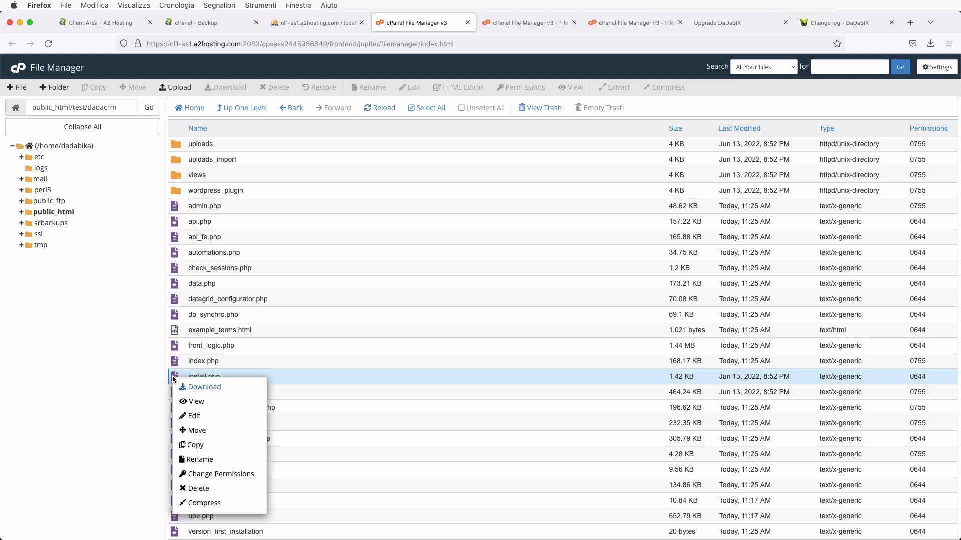
pyautogui.click(221, 489)
pyautogui.click(479, 300)
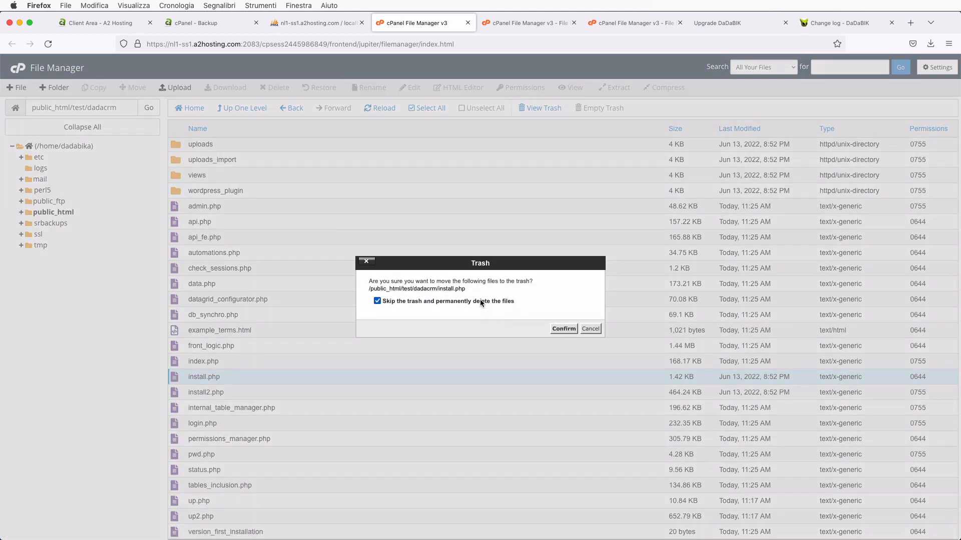
pyautogui.click(564, 329)
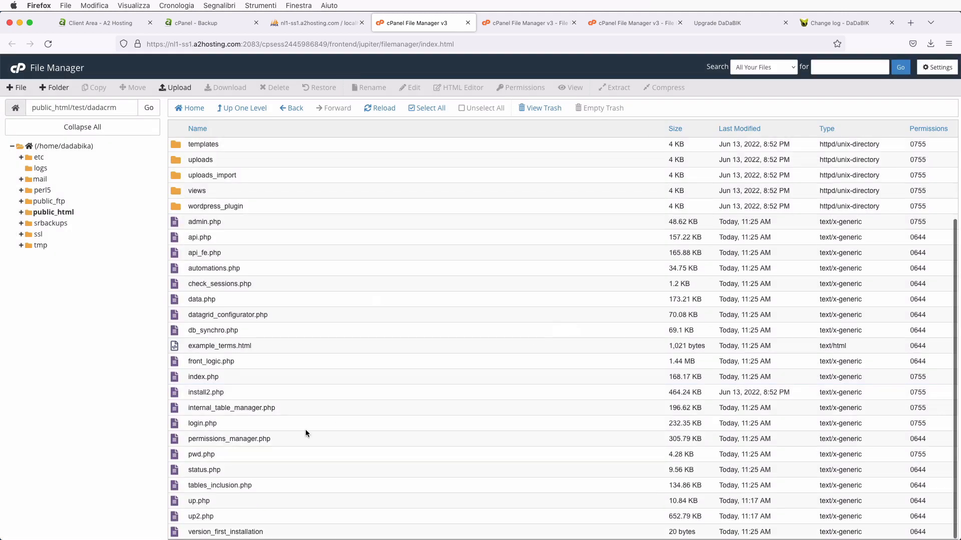
pyautogui.rightClick(176, 396)
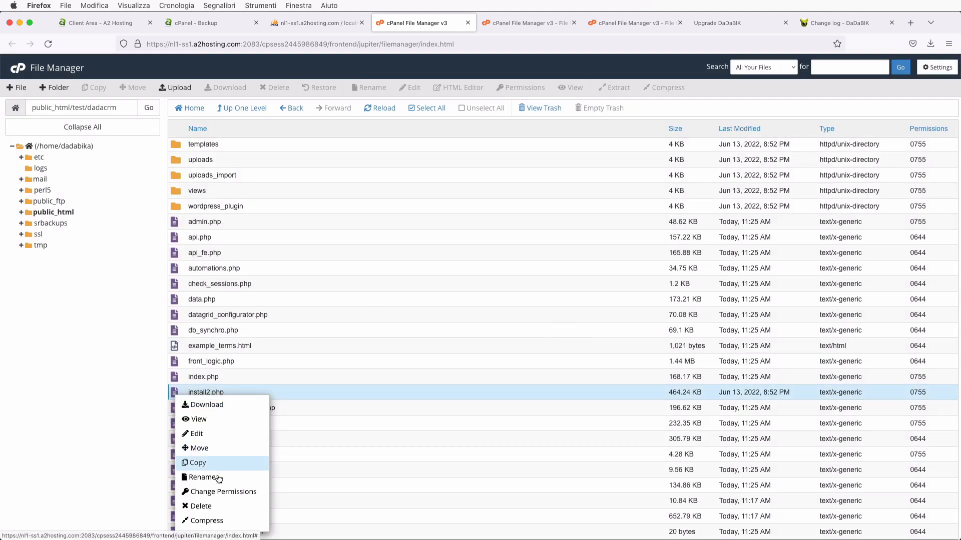
pyautogui.click(219, 507)
pyautogui.click(482, 301)
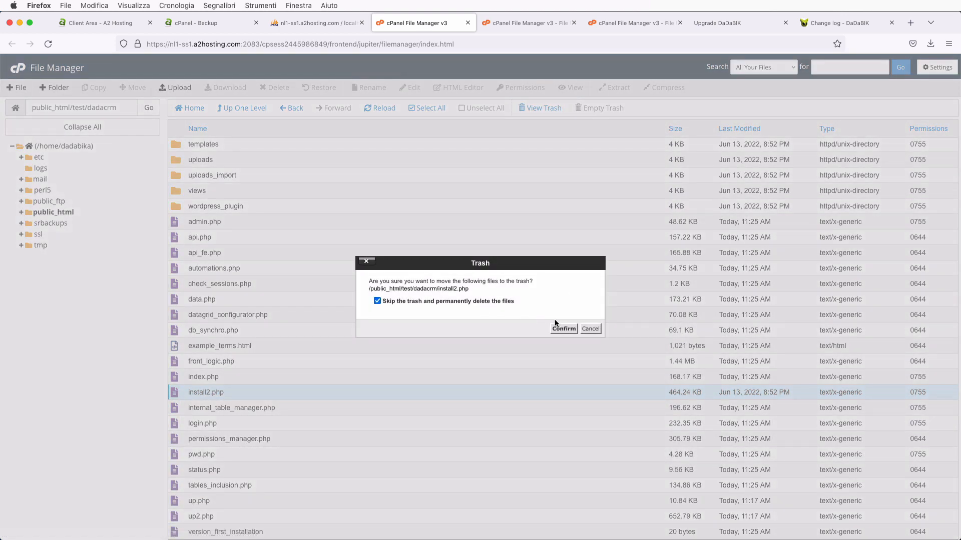
pyautogui.click(564, 329)
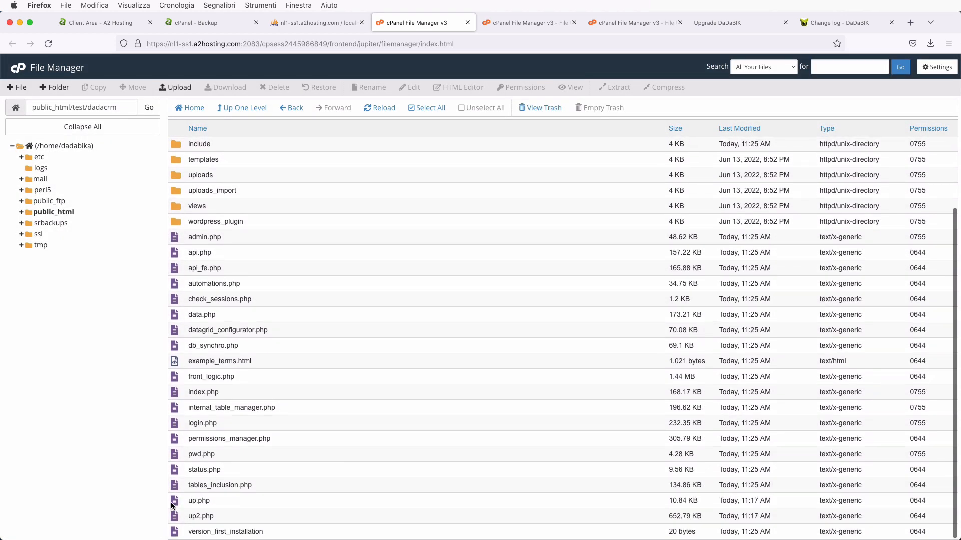
# - Permanently delete up.php and up2.php, skipping the trash
pyautogui.rightClick(176, 502)
pyautogui.click(185, 507)
pyautogui.click(466, 303)
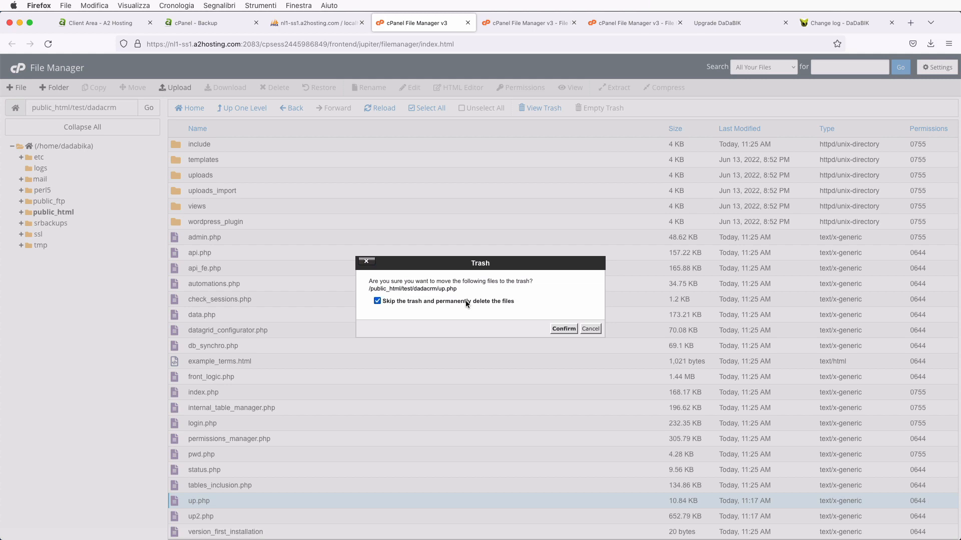
pyautogui.click(563, 329)
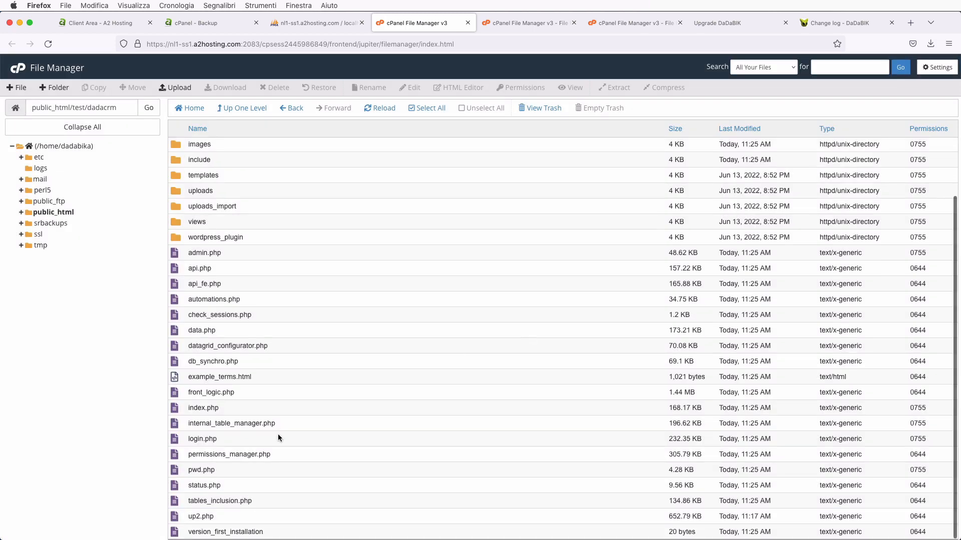
pyautogui.rightClick(176, 516)
pyautogui.click(199, 511)
pyautogui.click(508, 302)
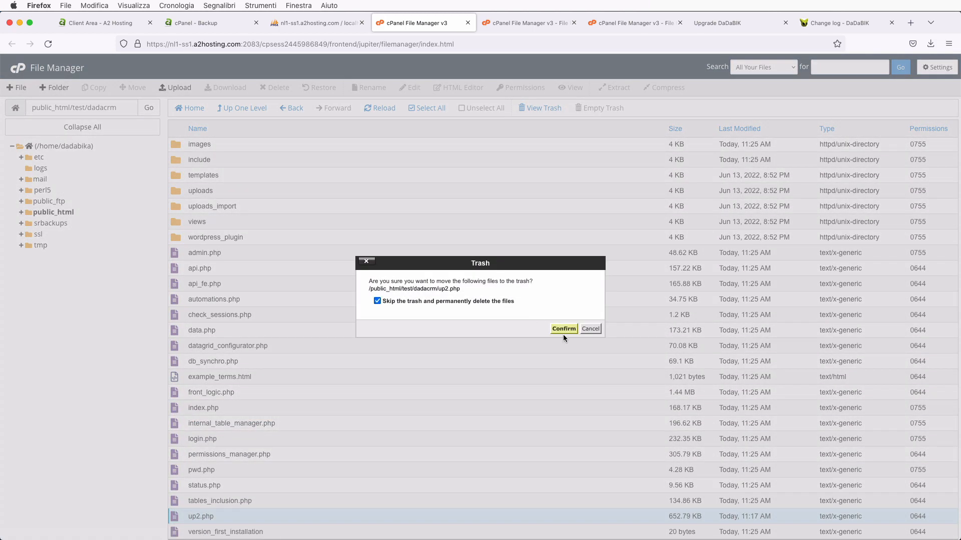
pyautogui.click(564, 329)
pyautogui.click(722, 22)
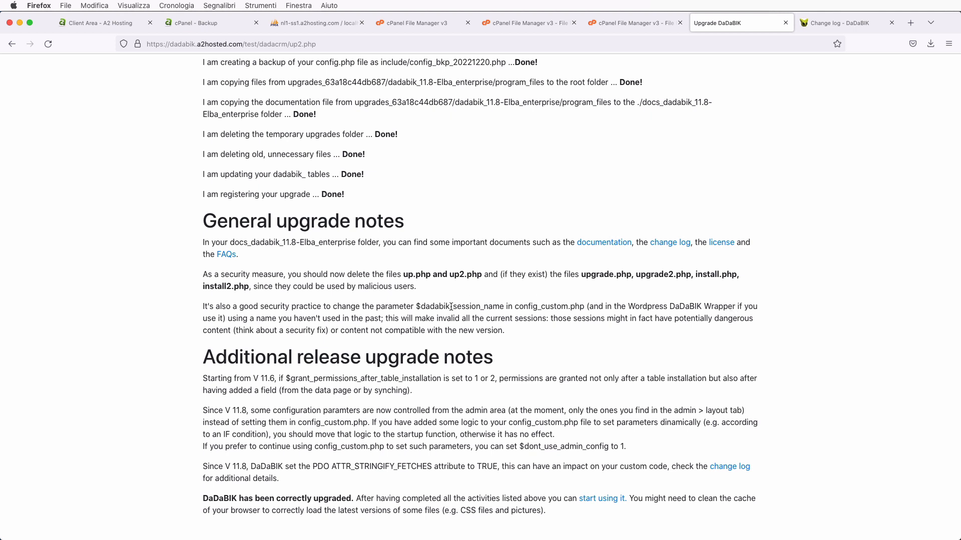
# - Review the upgrade results and change log, noting the advice to clear the browser cache
pyautogui.scroll(-2, 463, 405)
pyautogui.click(846, 23)
pyautogui.click(729, 25)
pyautogui.moveTo(630, 499); pyautogui.dragTo(657, 509)
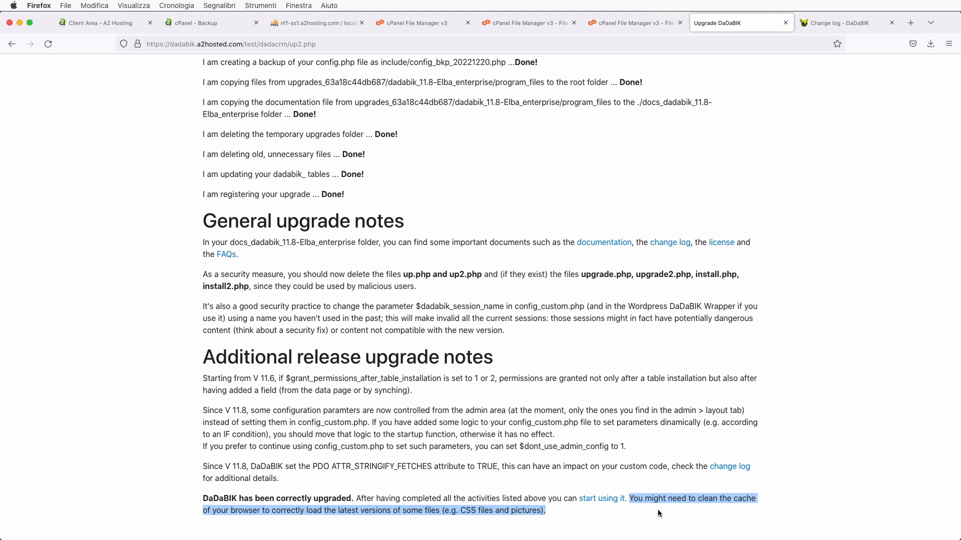
pyautogui.click(635, 475)
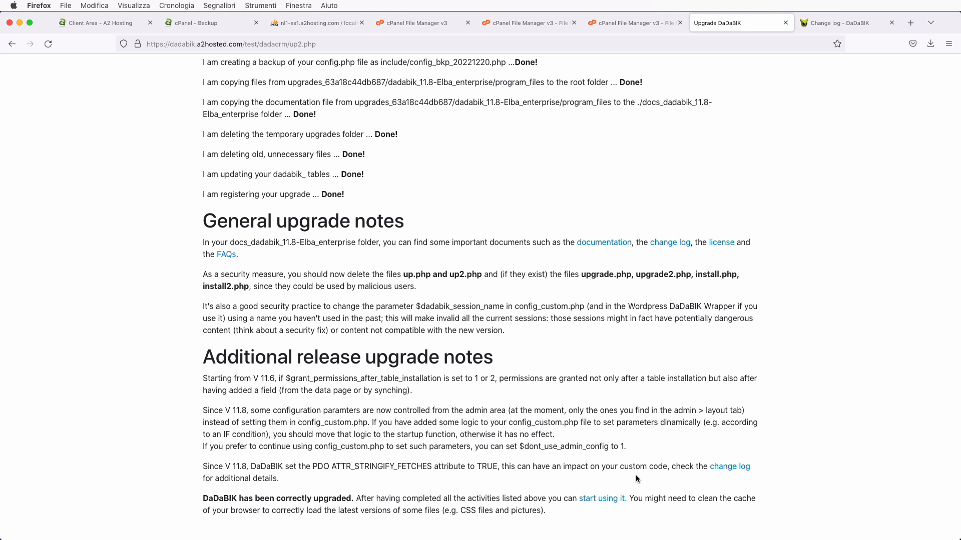
# - Clear all of Firefox's history, form data and cache for all time
pyautogui.click(182, 10)
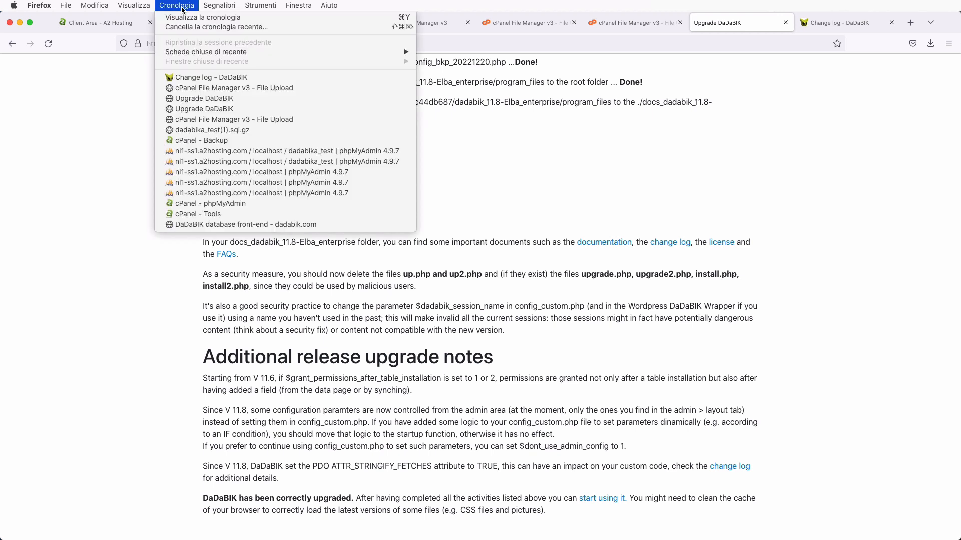
pyautogui.click(196, 29)
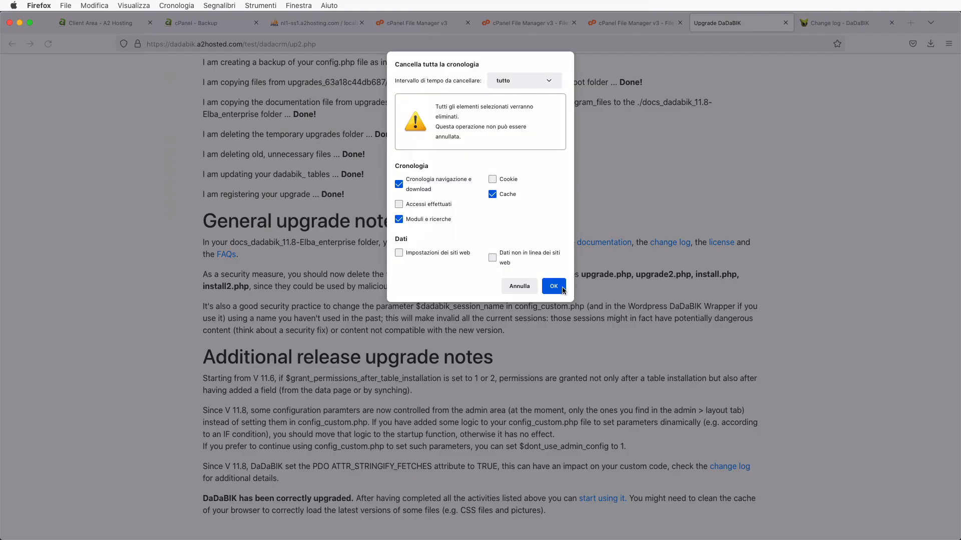
pyautogui.press('Return')
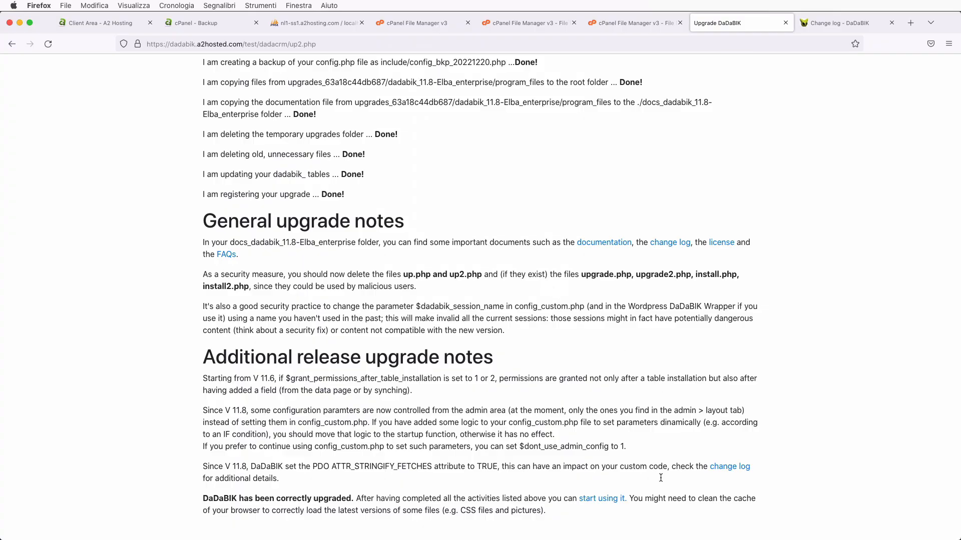
# - Start the upgraded app and log in as the admin user, declining to save the credentials
pyautogui.click(609, 502)
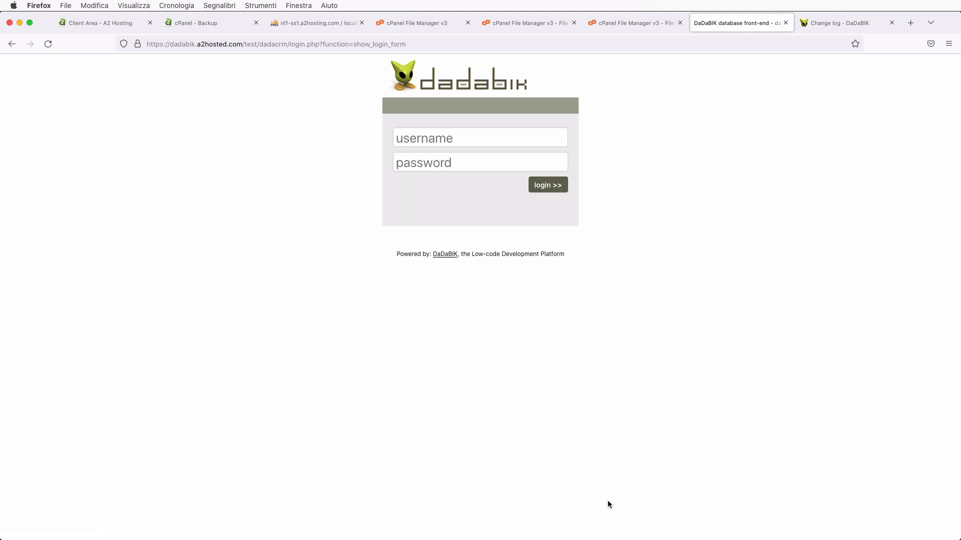
pyautogui.click(430, 137)
pyautogui.write('root')
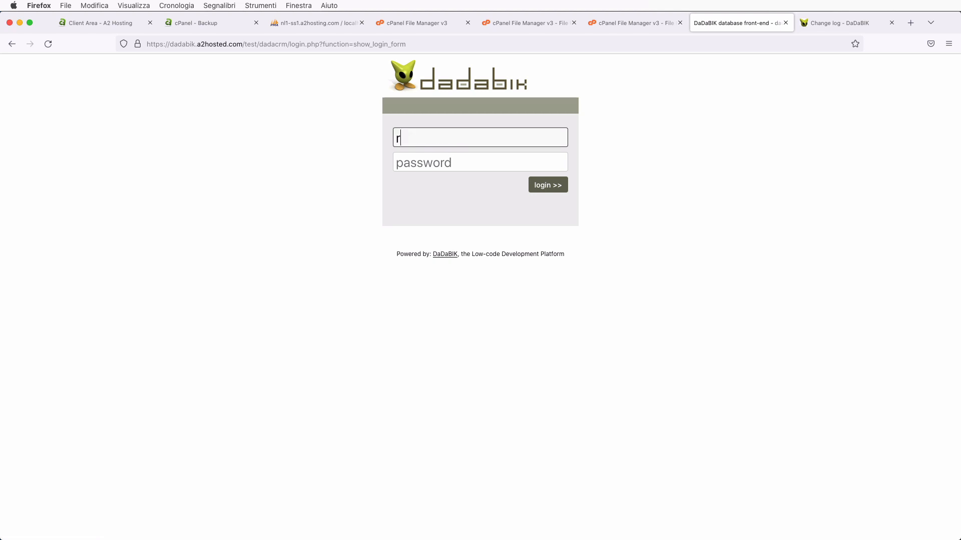
pyautogui.press('Tab')
pyautogui.write('ro•••••')
pyautogui.press('Return')
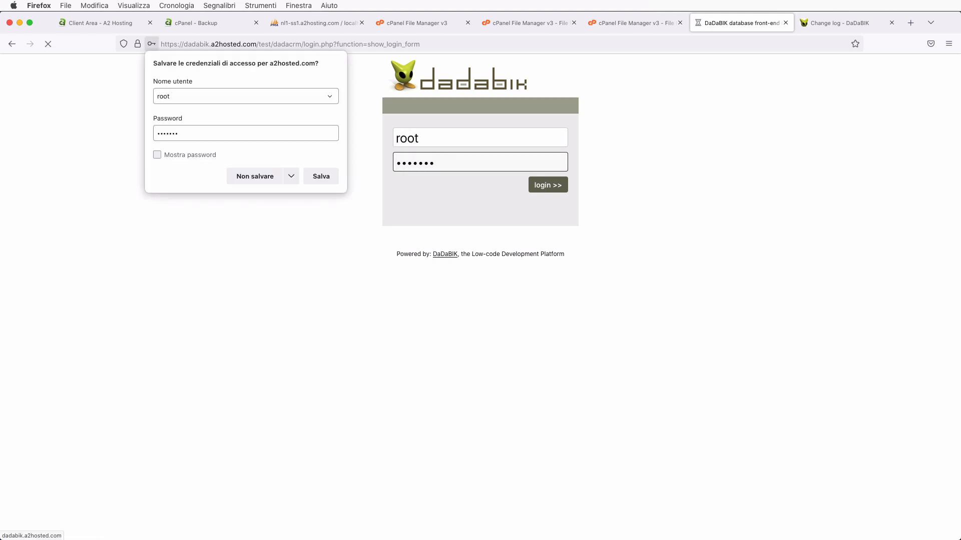
pyautogui.click(250, 176)
# - Check that the customers, Manager's Dashboard, companies and sales pages all load
pyautogui.click(33, 171)
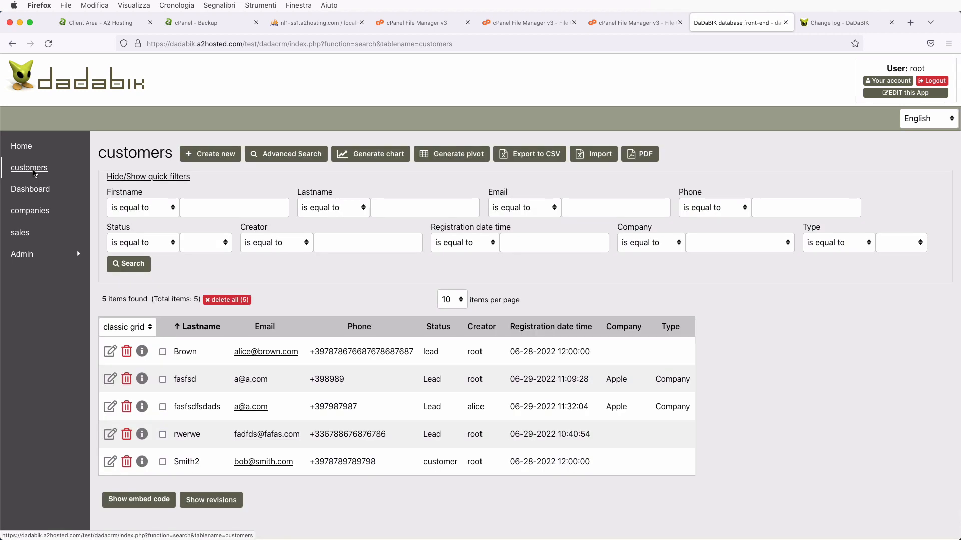
pyautogui.click(31, 189)
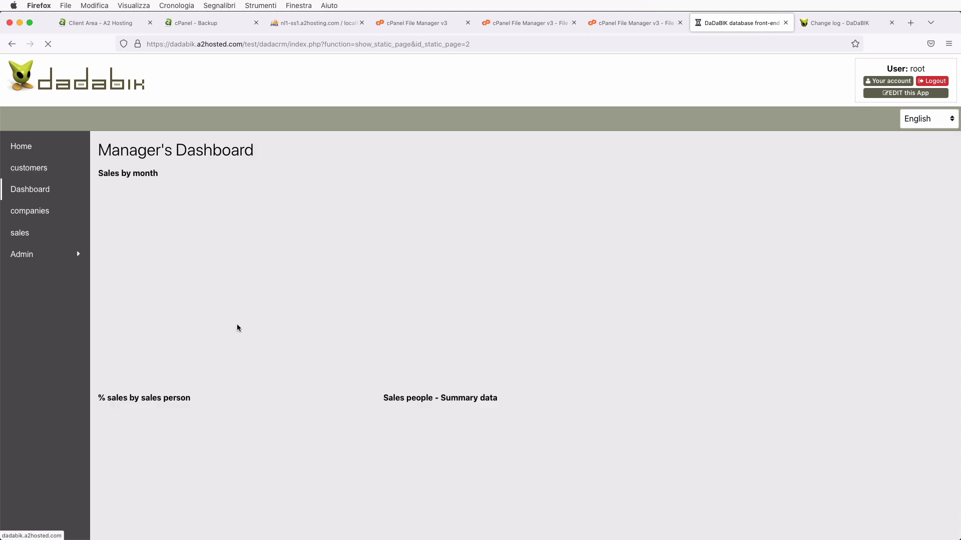
pyautogui.scroll(-6, 237, 328)
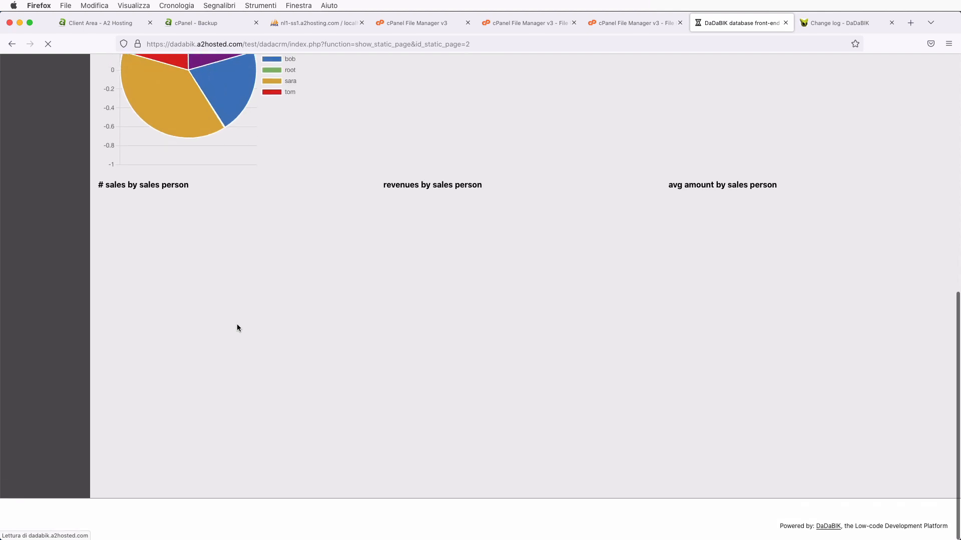
pyautogui.scroll(10, 236, 325)
pyautogui.click(29, 212)
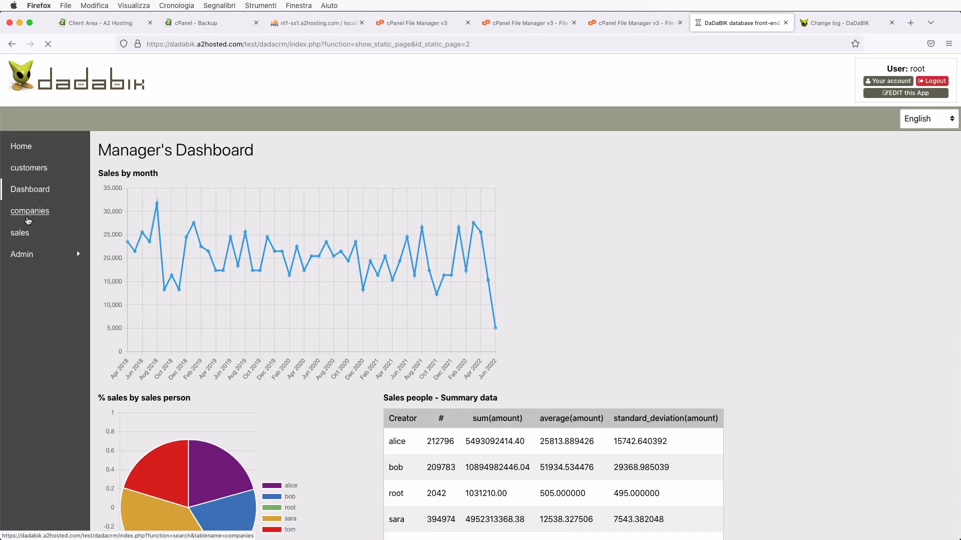
pyautogui.click(22, 234)
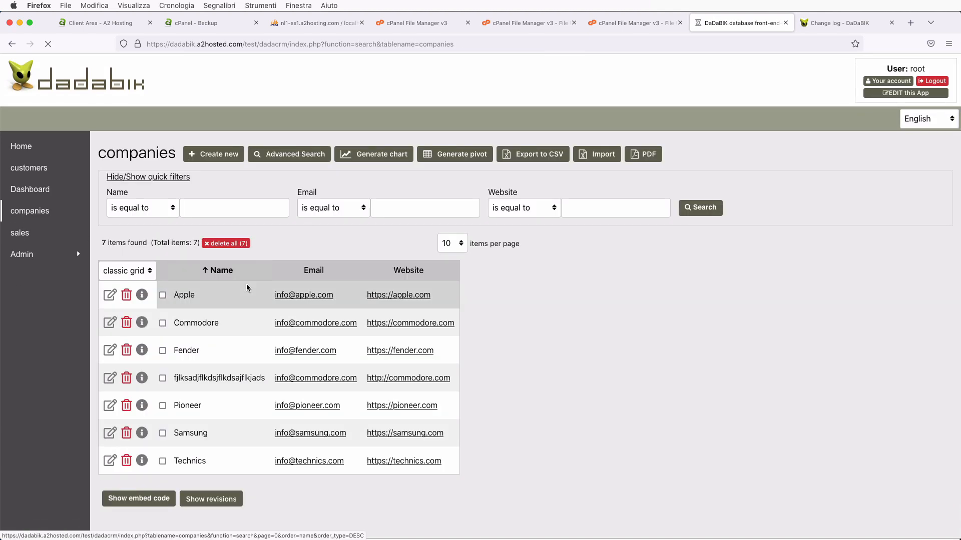
pyautogui.scroll(-15, 246, 287)
pyautogui.scroll(15, 246, 286)
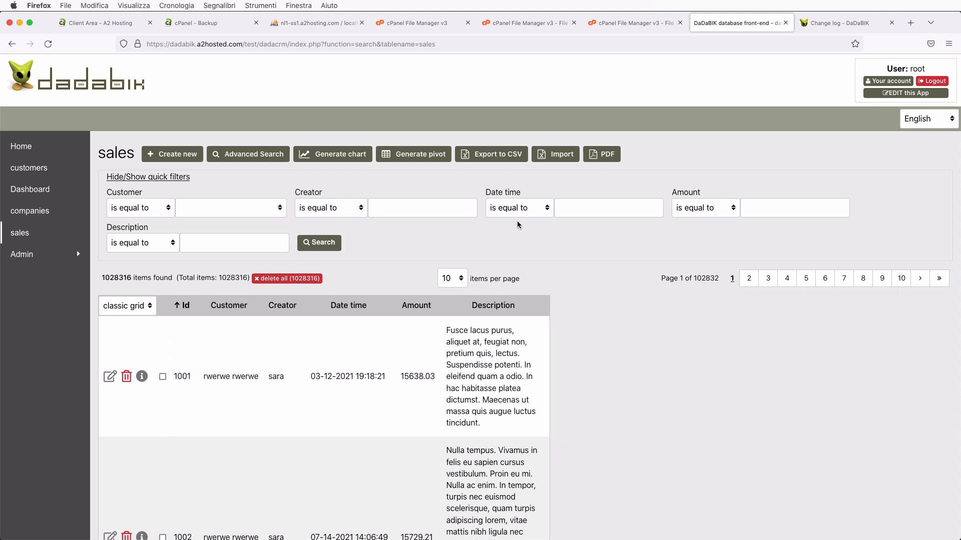
# - Confirm About/Upgrade shows version 11.8-Elba on PHP 7.4.33, then return to File Manager
pyautogui.click(880, 95)
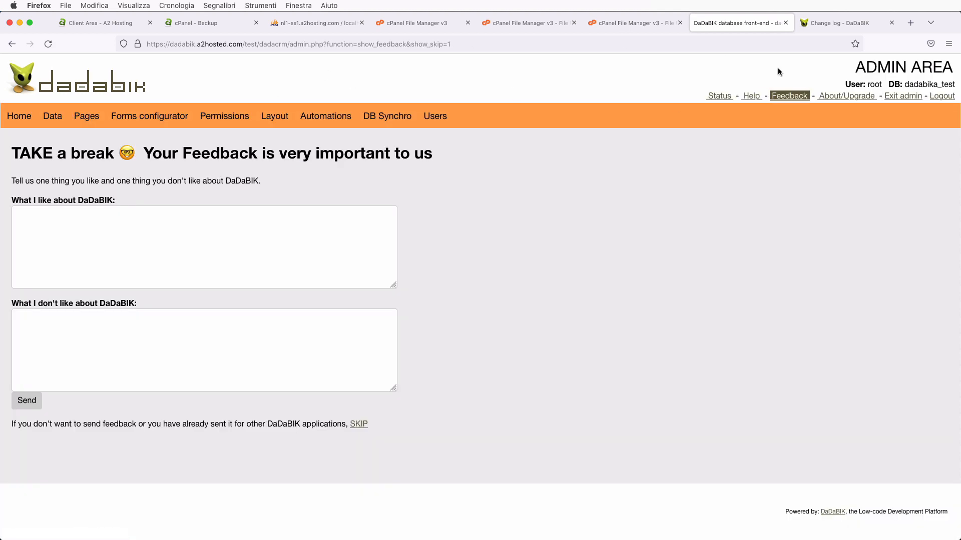
pyautogui.click(835, 96)
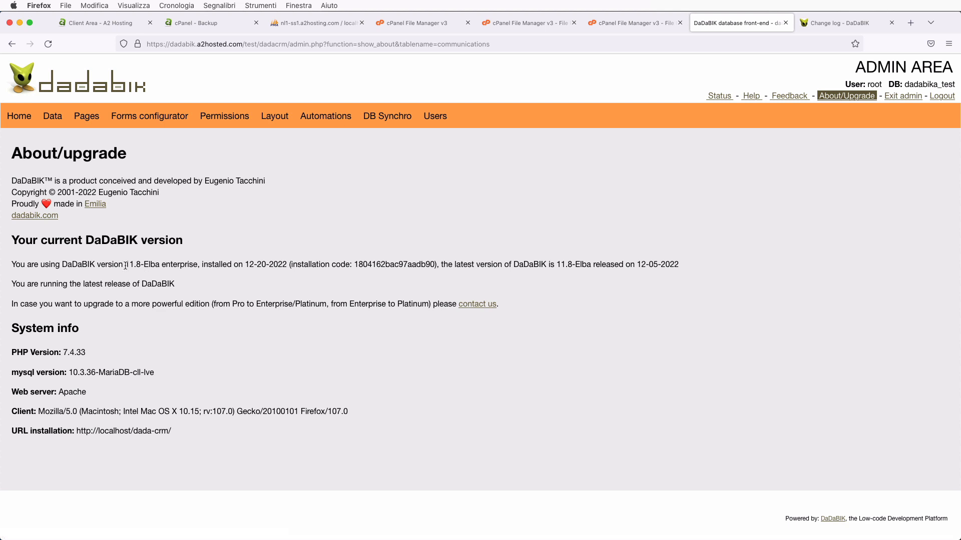
pyautogui.moveTo(125, 264); pyautogui.dragTo(168, 263)
pyautogui.click(153, 268)
pyautogui.moveTo(63, 353); pyautogui.dragTo(86, 352)
pyautogui.click(125, 357)
pyautogui.click(398, 22)
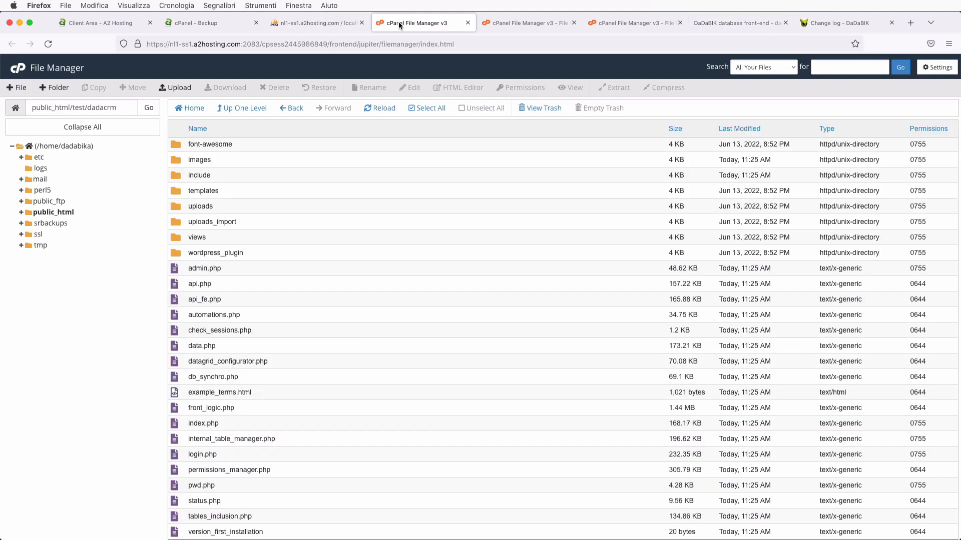
# - In Select PHP Version, change the current PHP version from 7.4 to 8.1 and apply
pyautogui.click(221, 21)
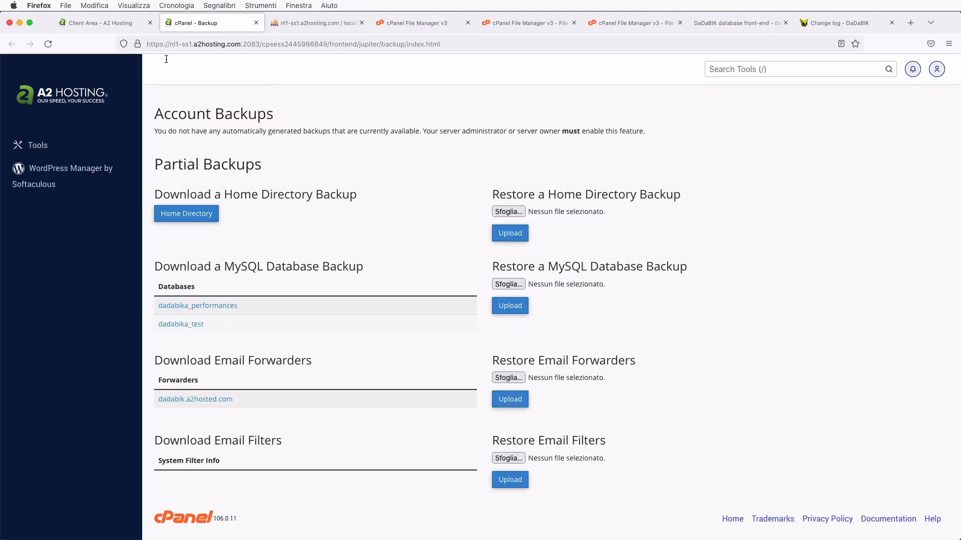
pyautogui.click(35, 147)
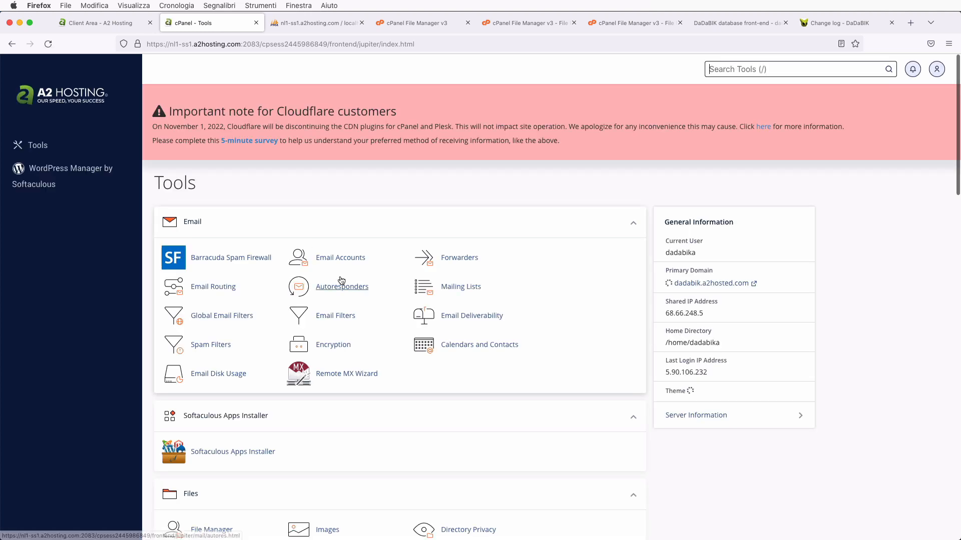
pyautogui.press('super+f')
pyautogui.write('php v')
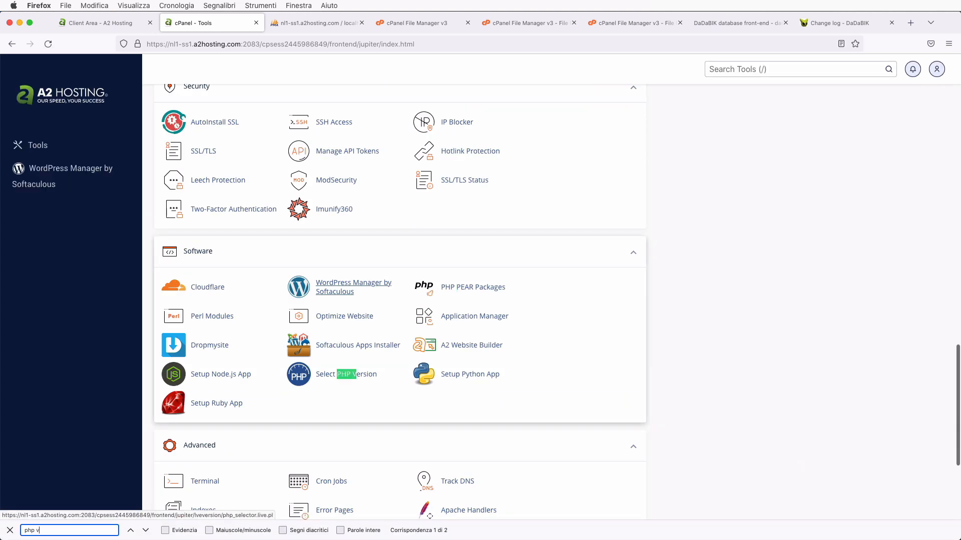
pyautogui.click(354, 376)
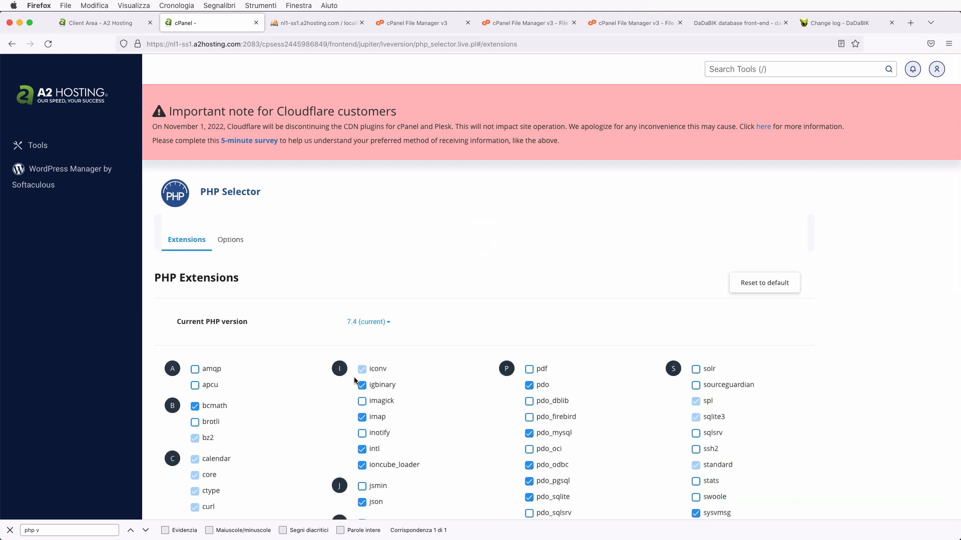
pyautogui.click(371, 322)
pyautogui.scroll(-3, 370, 412)
pyautogui.scroll(-4, 371, 412)
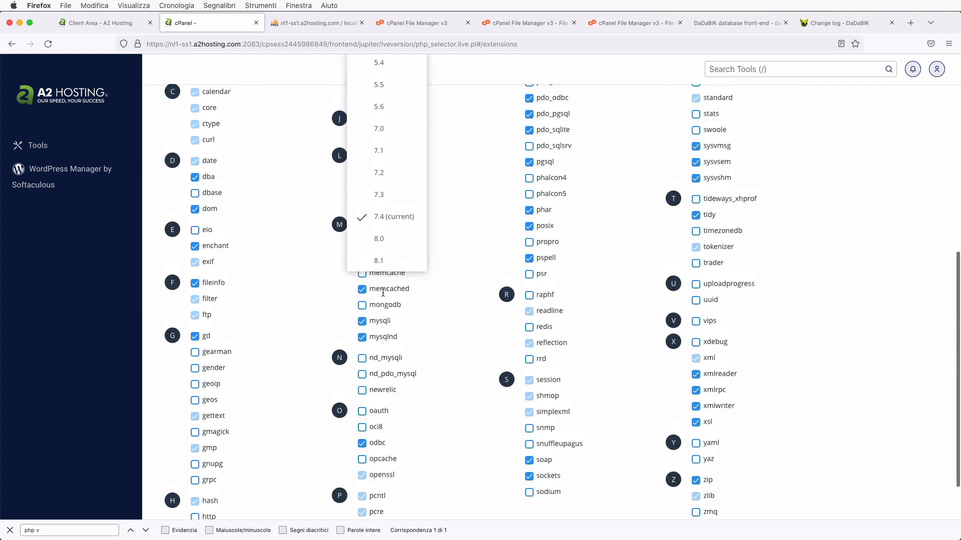
pyautogui.click(375, 261)
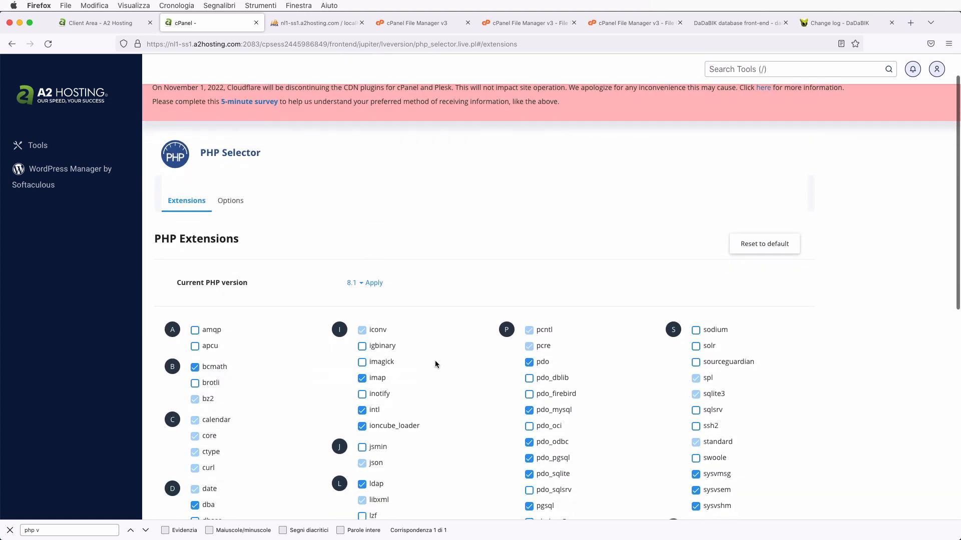
pyautogui.click(374, 284)
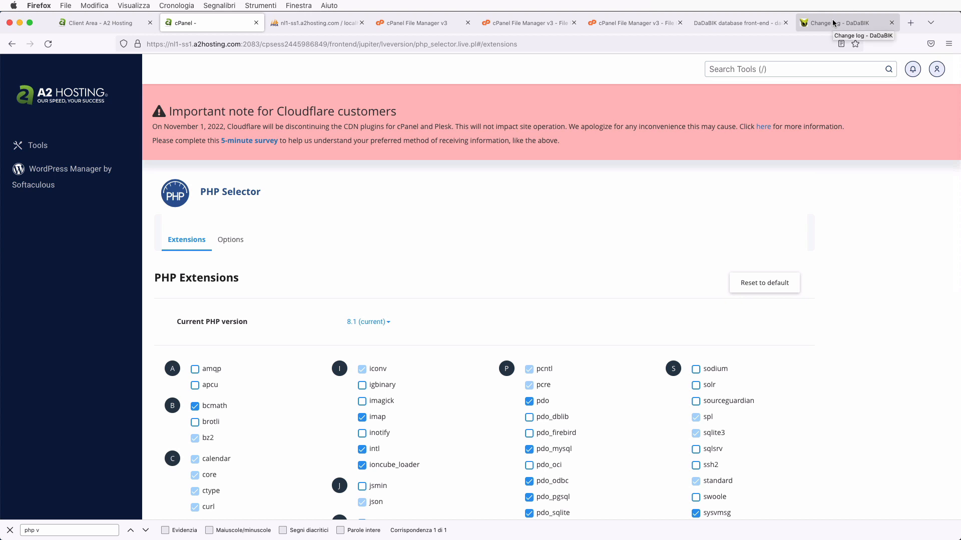
# - Reload DaDaBIK's About/upgrade page to confirm it now reports PHP 8.1.13
pyautogui.click(730, 25)
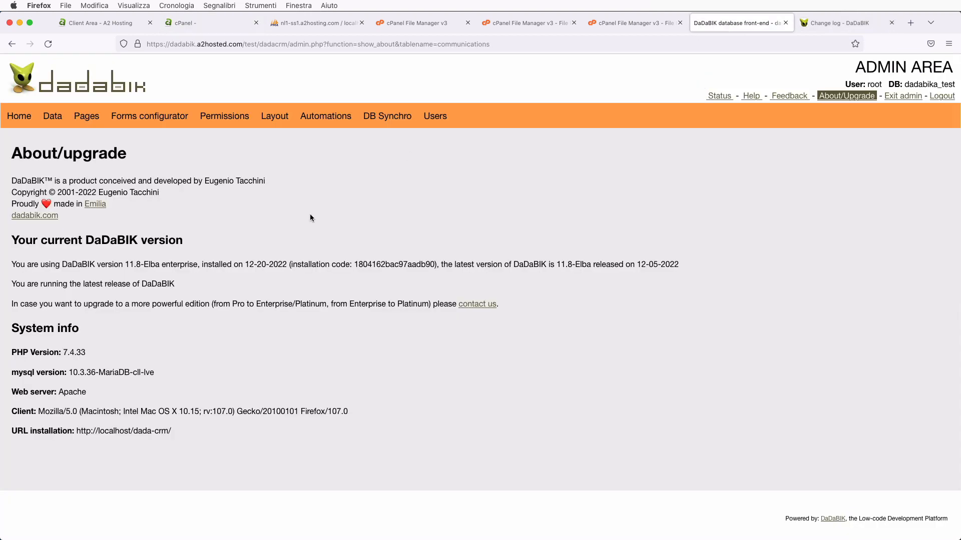
pyautogui.press('super+r')
pyautogui.moveTo(15, 353); pyautogui.dragTo(173, 355)
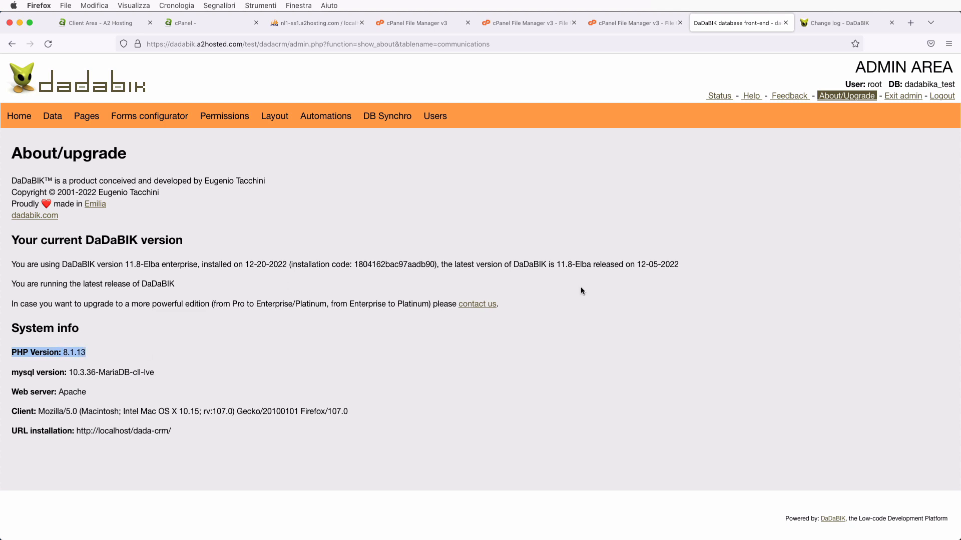
# - Check the customers and Manager's Dashboard pages still load, then return to the PHP Selector
pyautogui.click(900, 96)
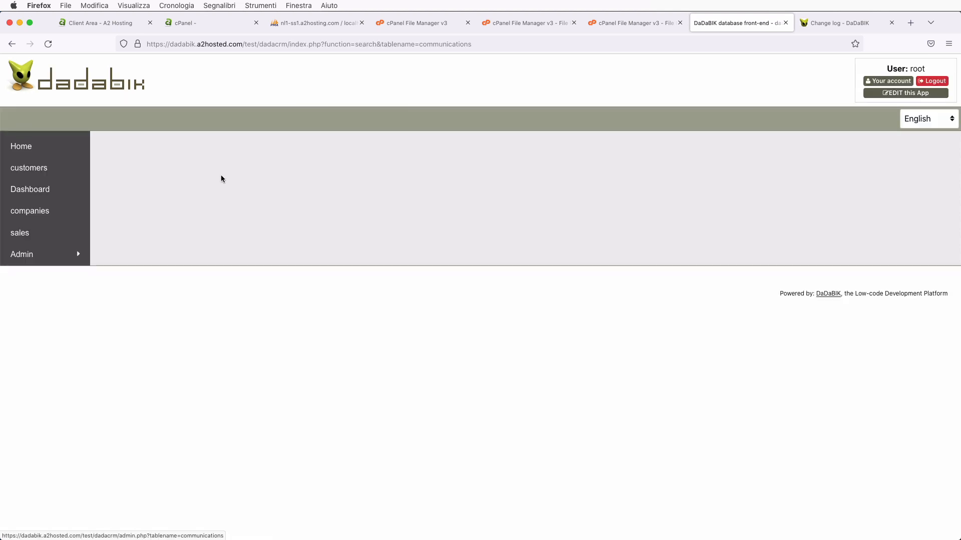
pyautogui.click(29, 167)
pyautogui.click(27, 192)
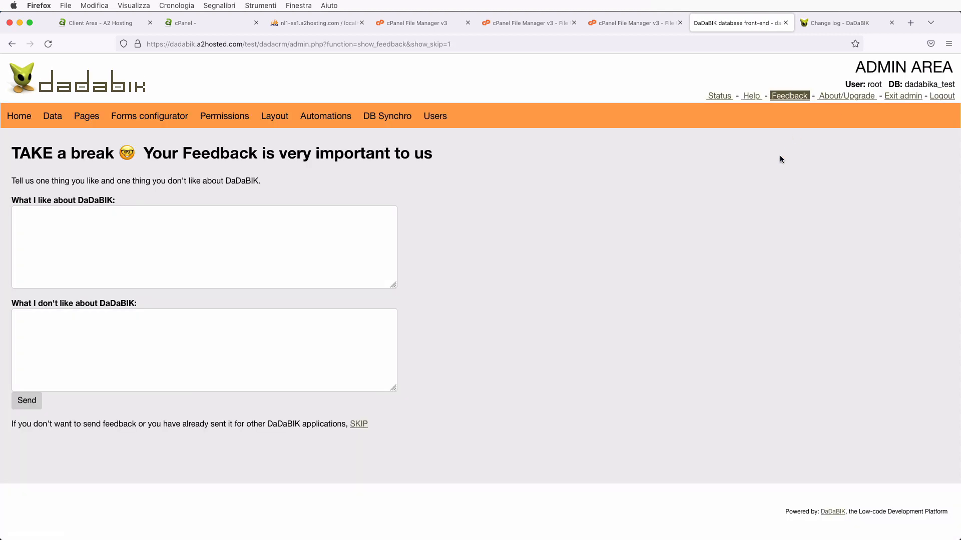
pyautogui.click(844, 96)
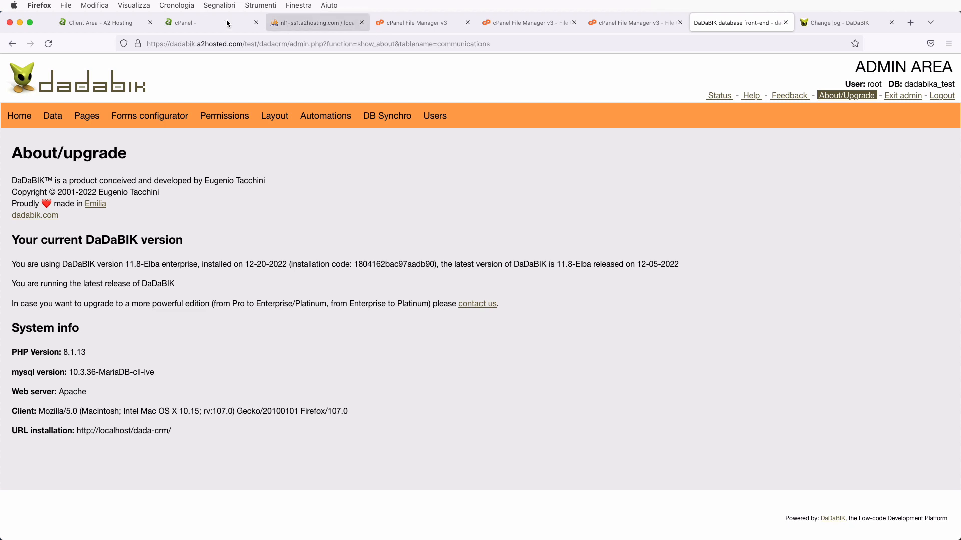
pyautogui.click(191, 23)
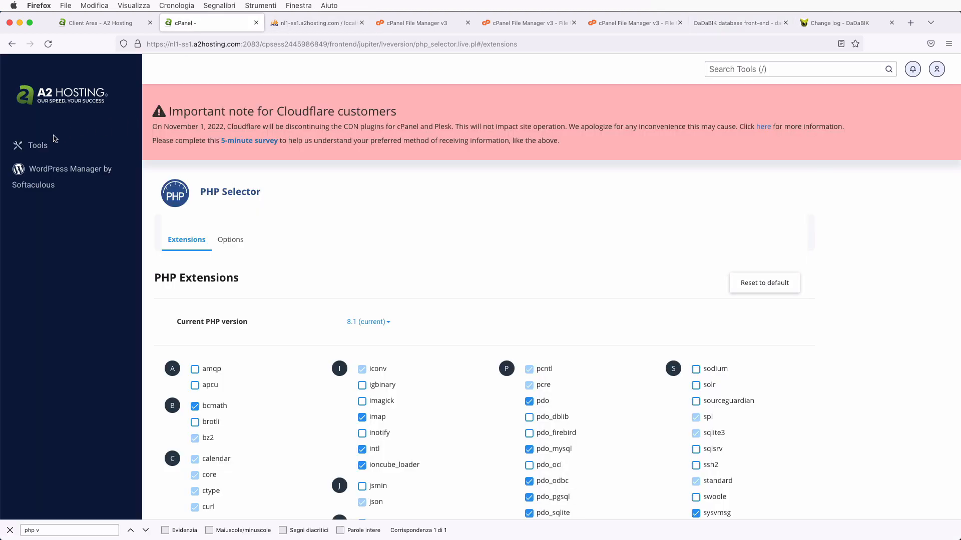
# - Open the Directory Privacy tool and browse into the public_html folder
pyautogui.click(37, 145)
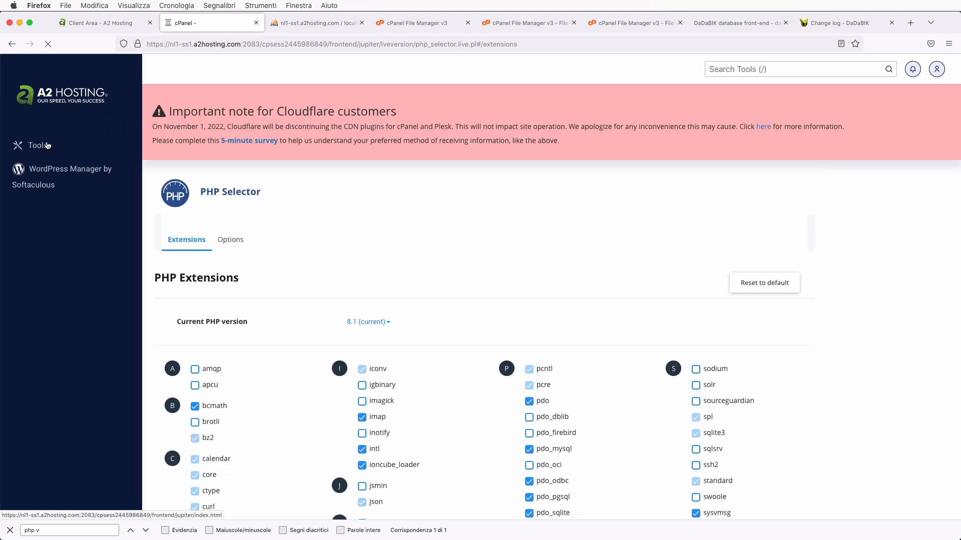
pyautogui.click(10, 530)
pyautogui.press('super+f')
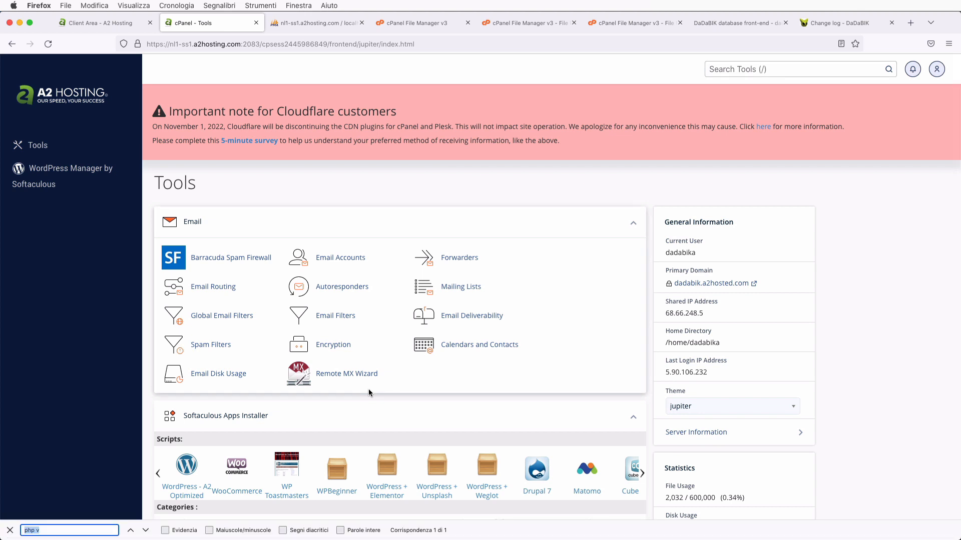
pyautogui.write('priva')
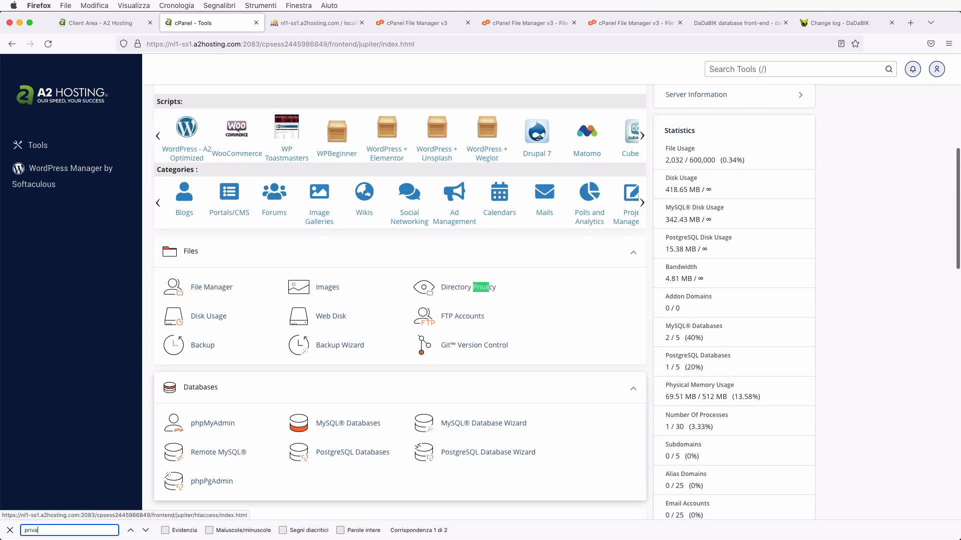
pyautogui.click(470, 292)
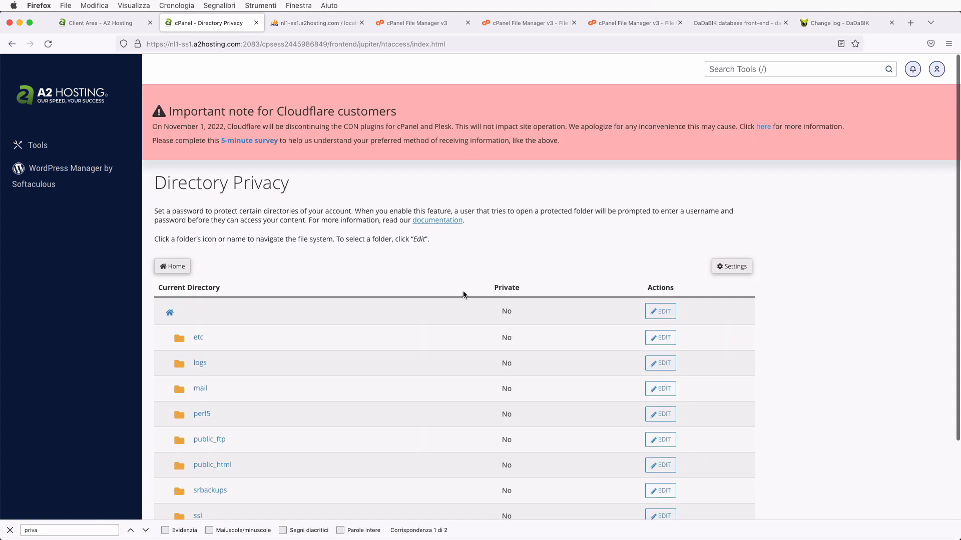
pyautogui.scroll(-4, 323, 338)
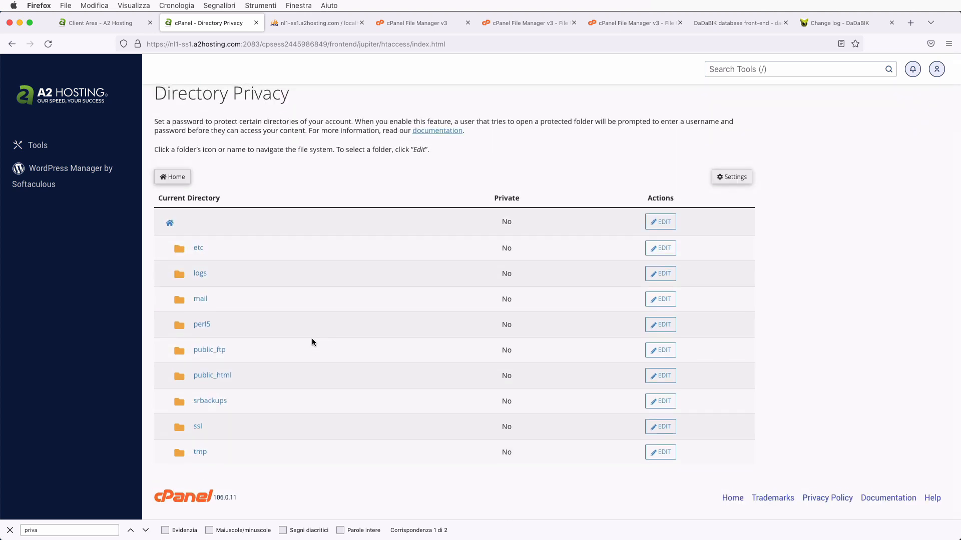
pyautogui.click(210, 379)
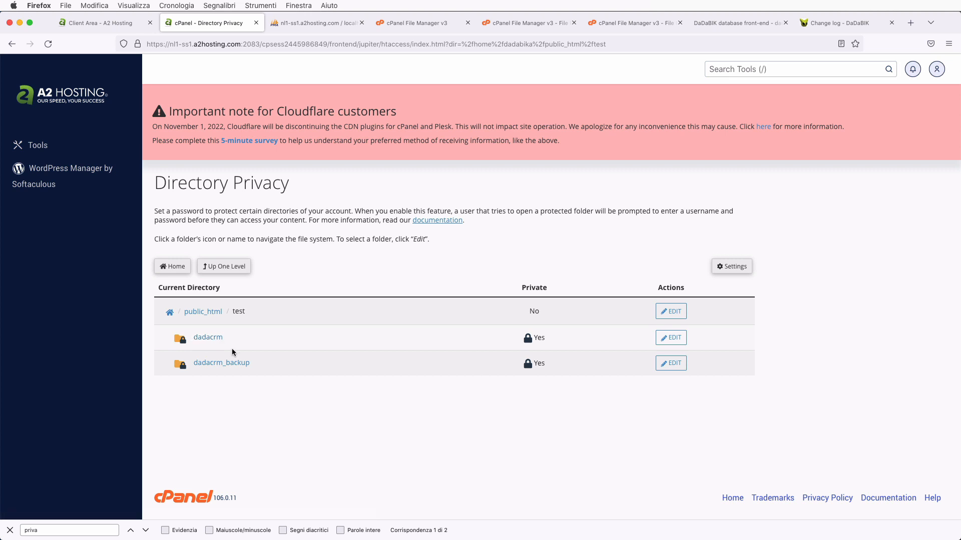
# - Uncheck 'Password protect this directory' for dadacrm, save, then return to File Manager
pyautogui.click(671, 337)
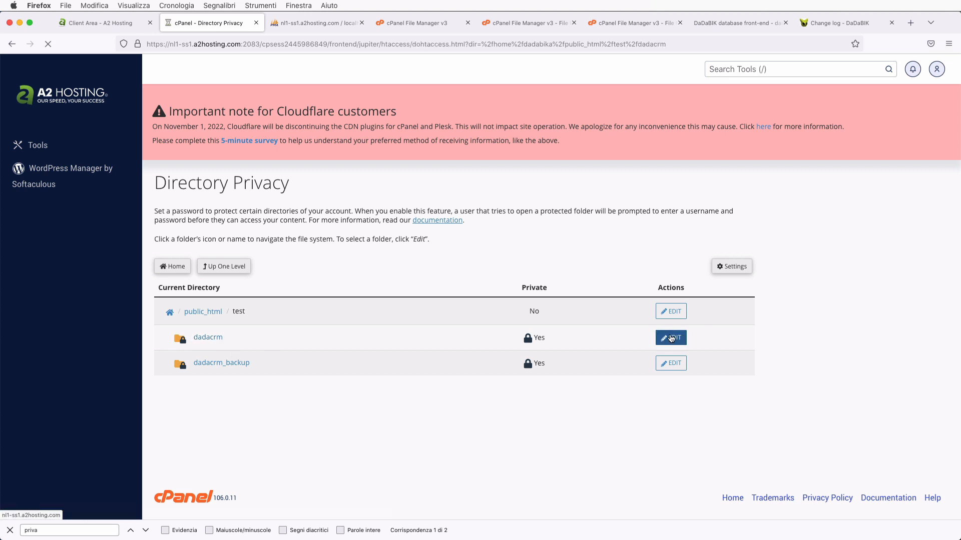
pyautogui.click(158, 295)
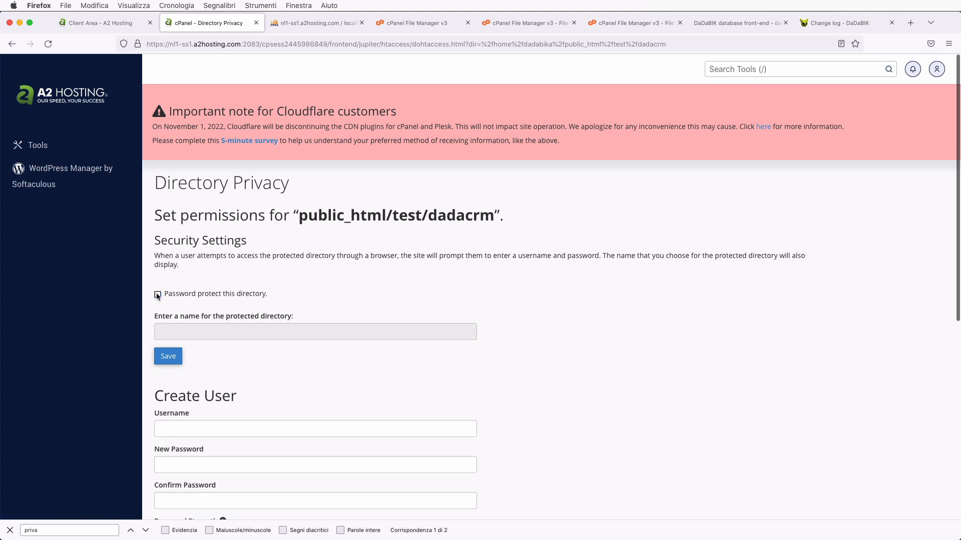
pyautogui.scroll(-10, 305, 366)
pyautogui.scroll(10, 305, 365)
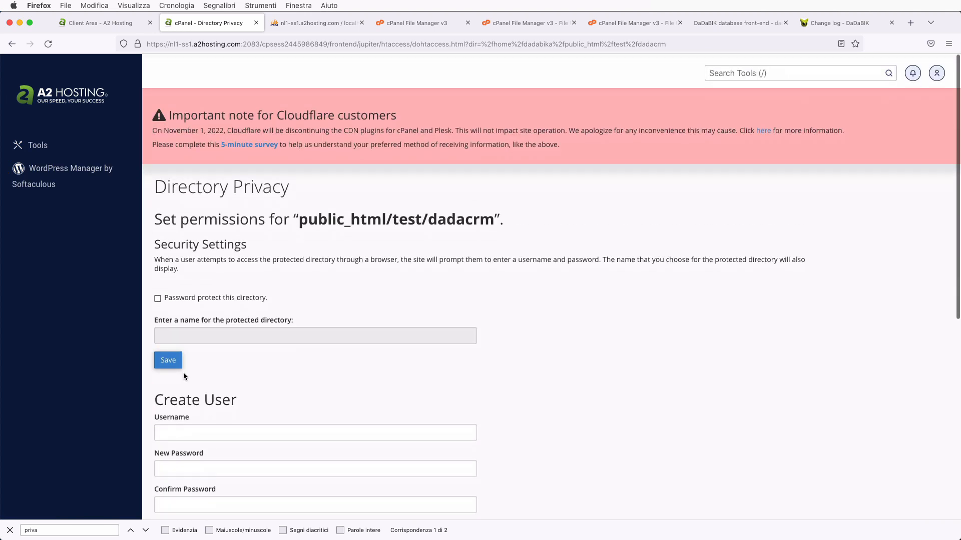
pyautogui.click(169, 356)
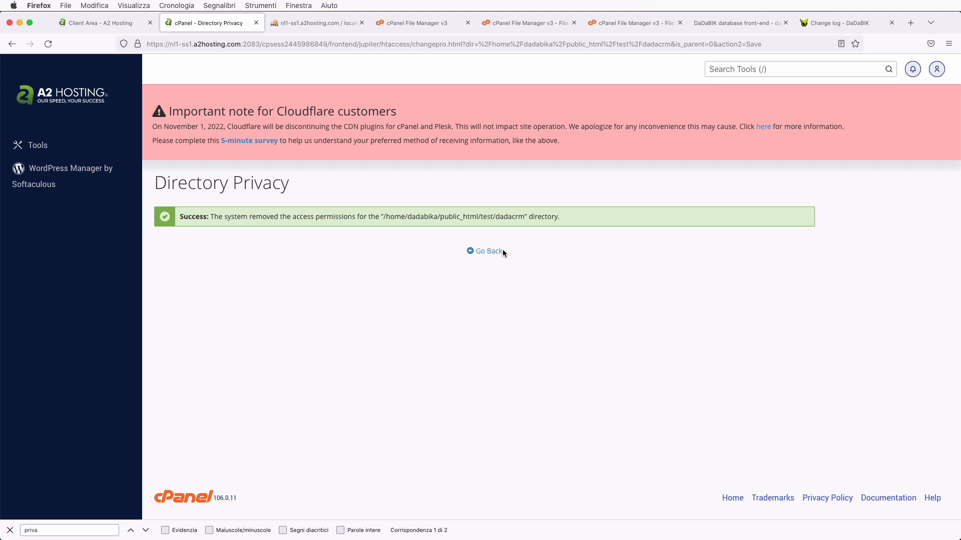
pyautogui.click(473, 251)
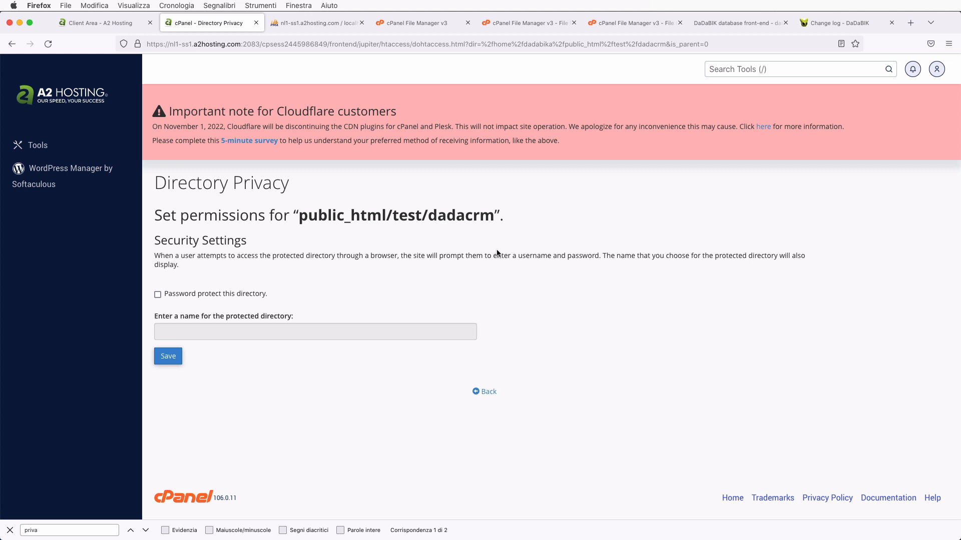
pyautogui.click(407, 23)
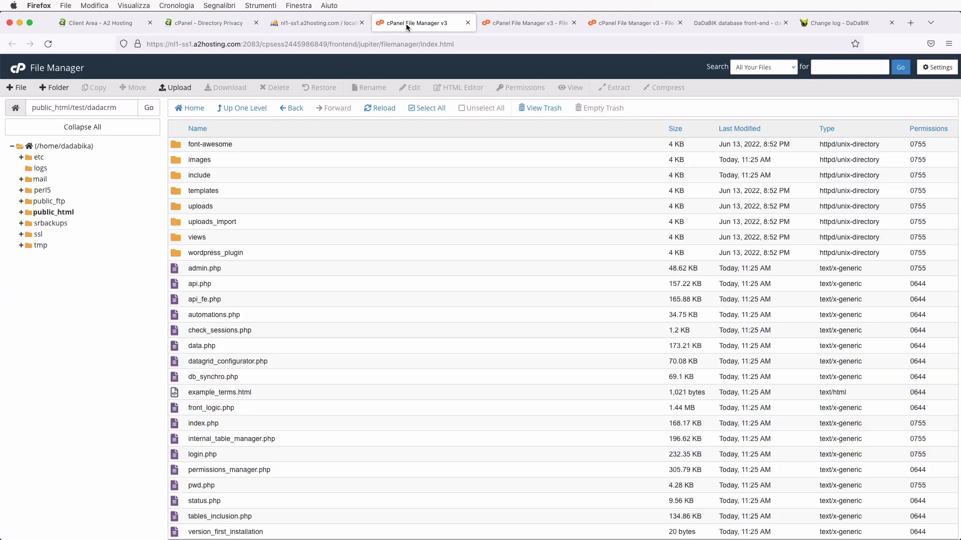
# - Go up to public_html/test, showing dadacrm beside dadacrm_backup, then switch to phpMyAdmin
pyautogui.click(242, 109)
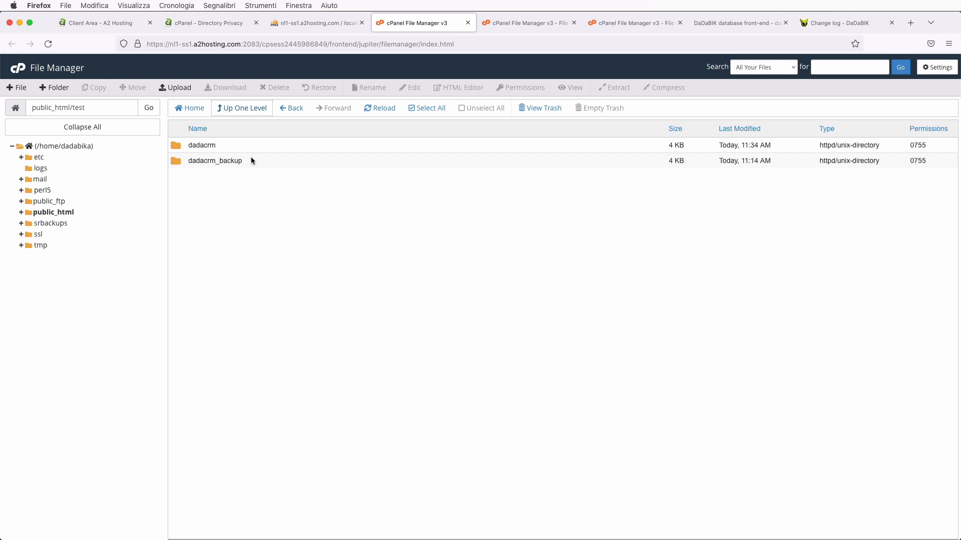
pyautogui.click(314, 26)
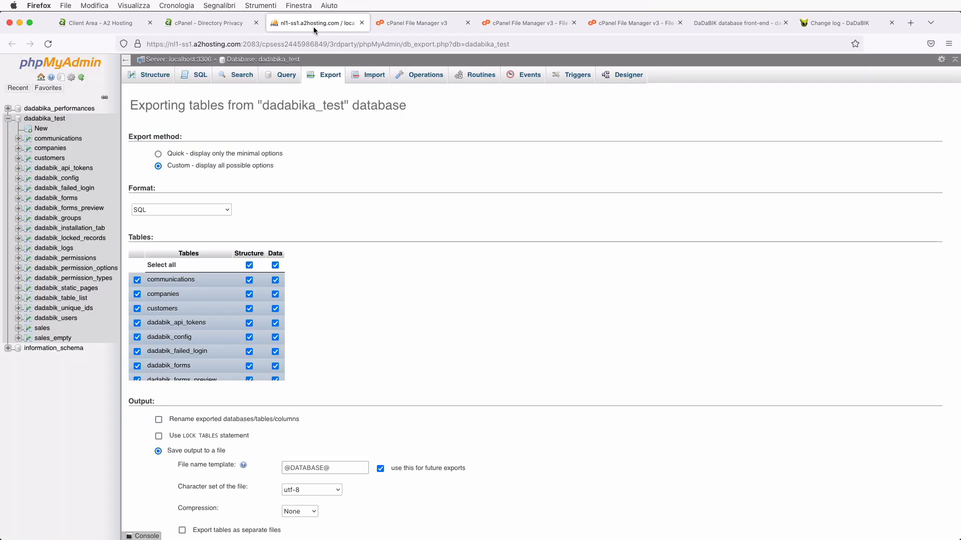
# - Look over the dadabika_test tables and Import page, then go back to cPanel Tools
pyautogui.click(50, 118)
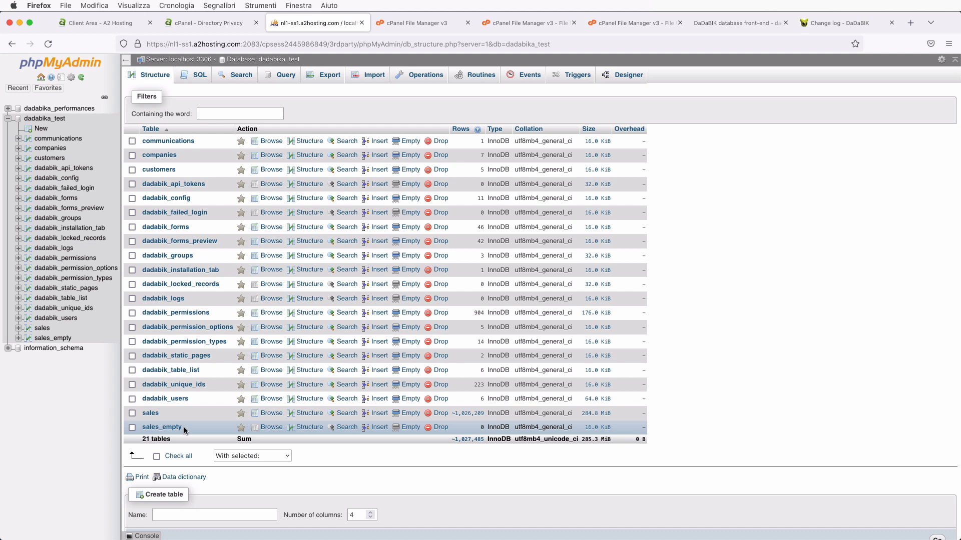
pyautogui.click(373, 74)
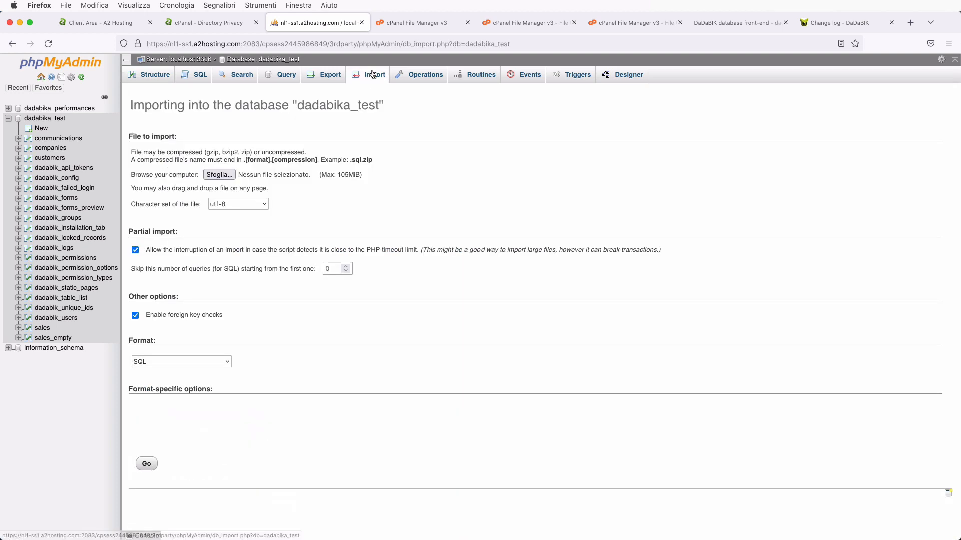
pyautogui.click(209, 23)
pyautogui.click(38, 146)
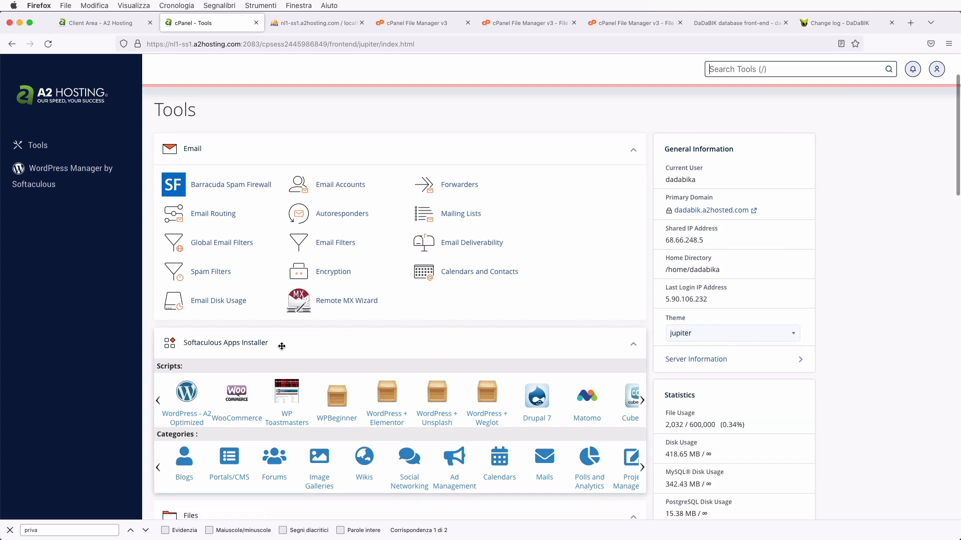
# - Find and open the cPanel Backup page with the 'back' search
pyautogui.press('super+f')
pyautogui.write('back')
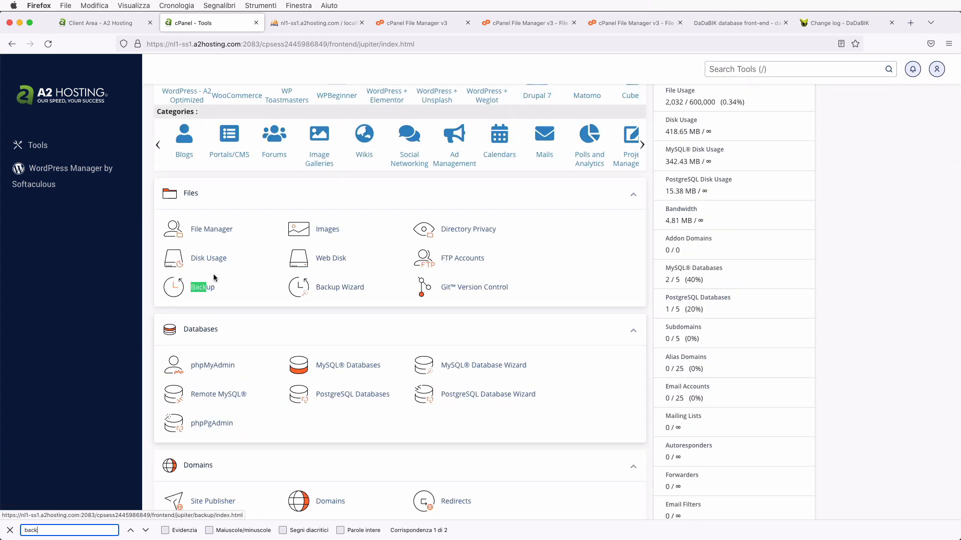
pyautogui.press('Return')
pyautogui.scroll(-5, 401, 350)
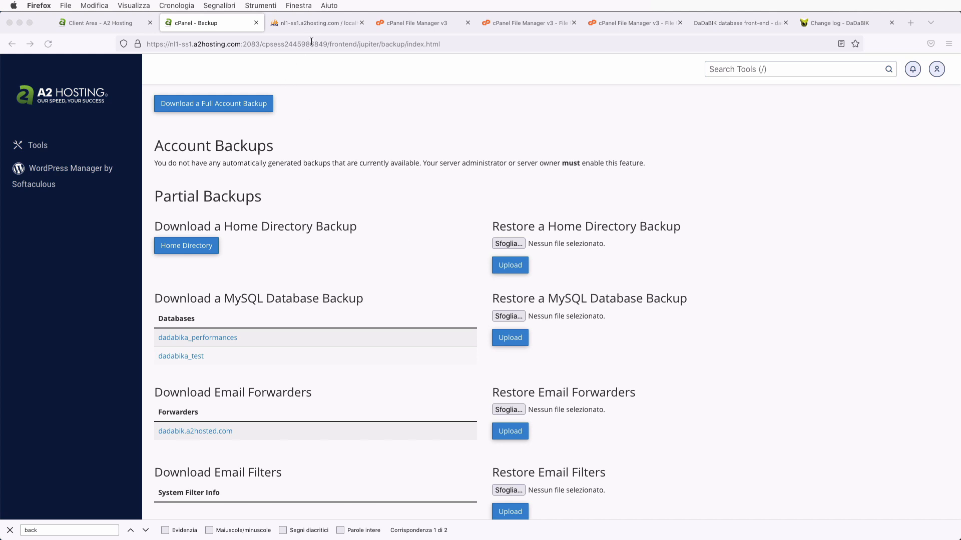
# - Glance at phpMyAdmin's import page, then bring up DaDaBIK's About/upgrade showing 11.8-Elba on PHP 8.1.13
pyautogui.click(316, 23)
pyautogui.click(220, 23)
pyautogui.click(307, 21)
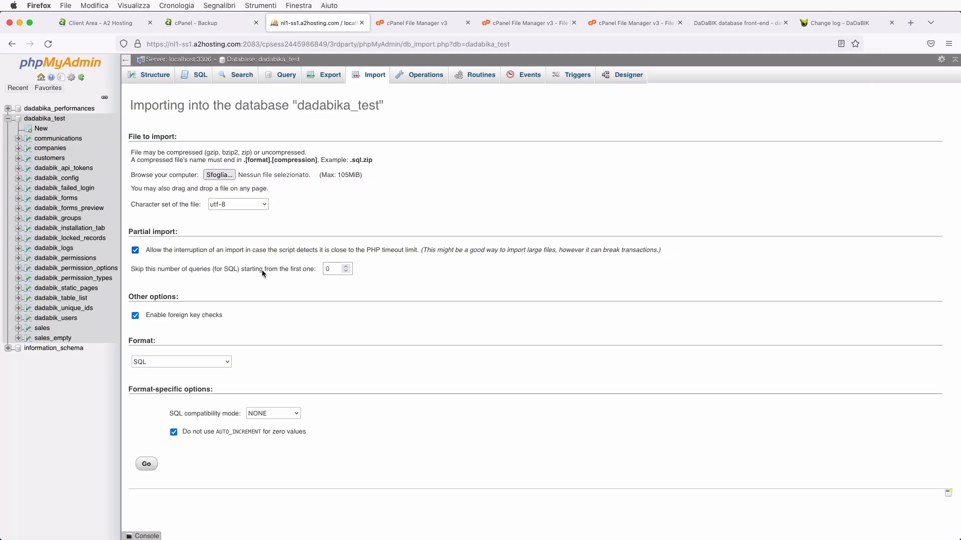
pyautogui.click(205, 23)
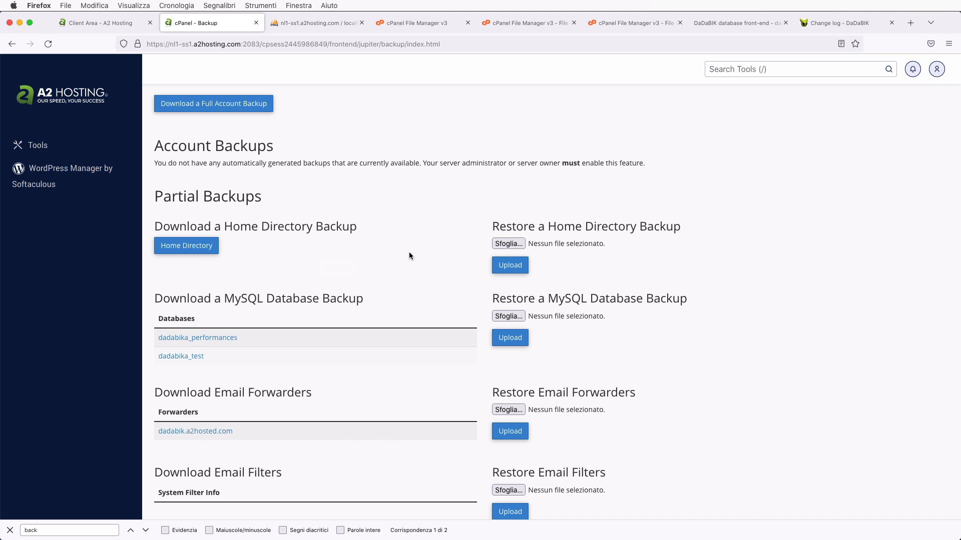
pyautogui.click(744, 21)
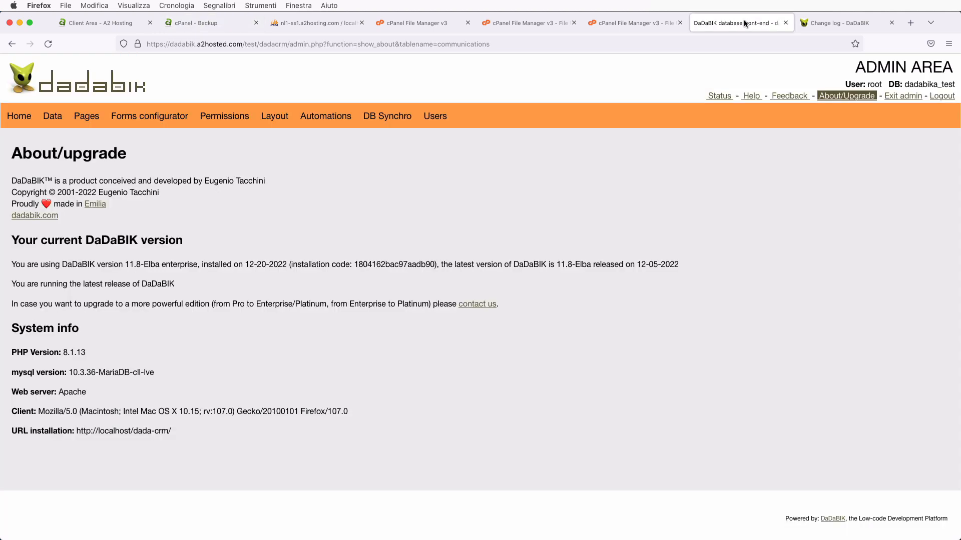